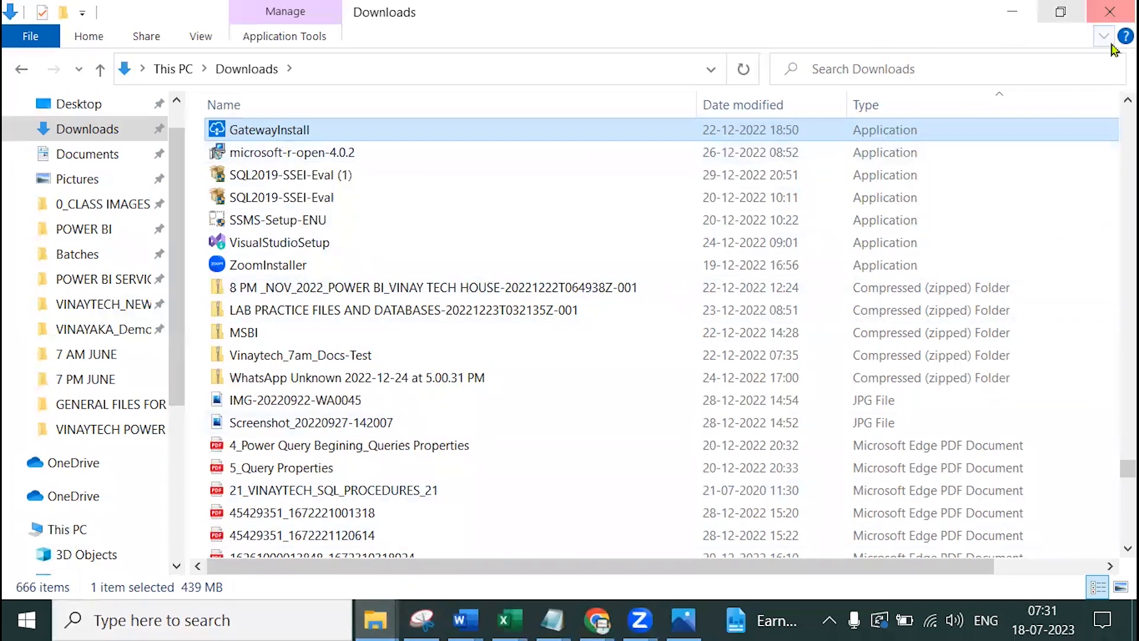
Open Add or remove programs and filter the installed apps by 'ga'
click(264, 627)
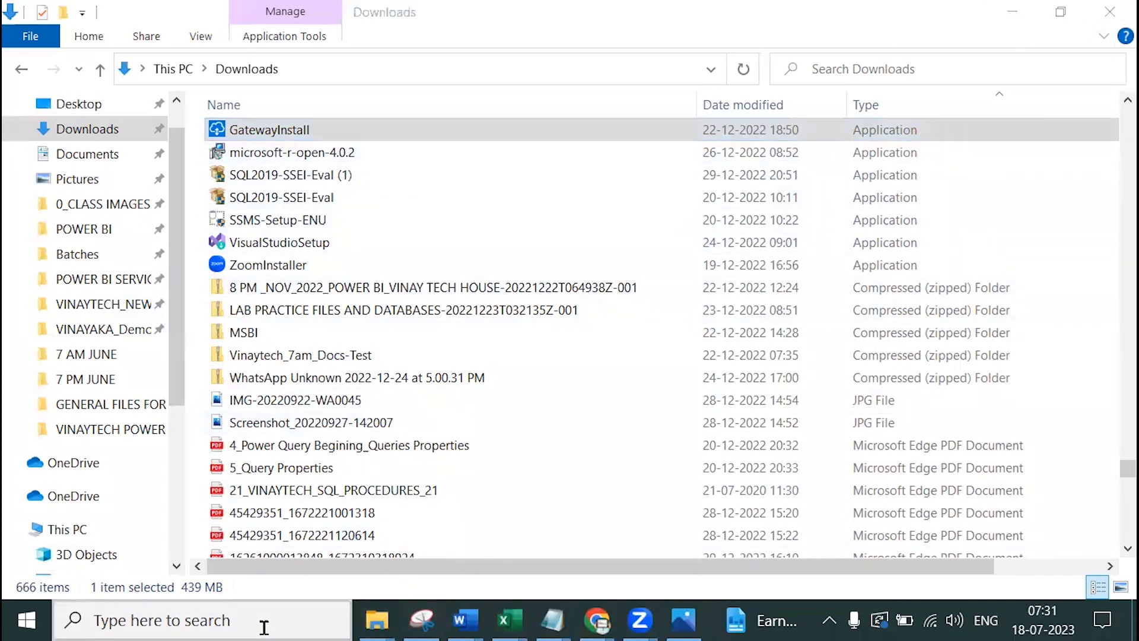
text(add)
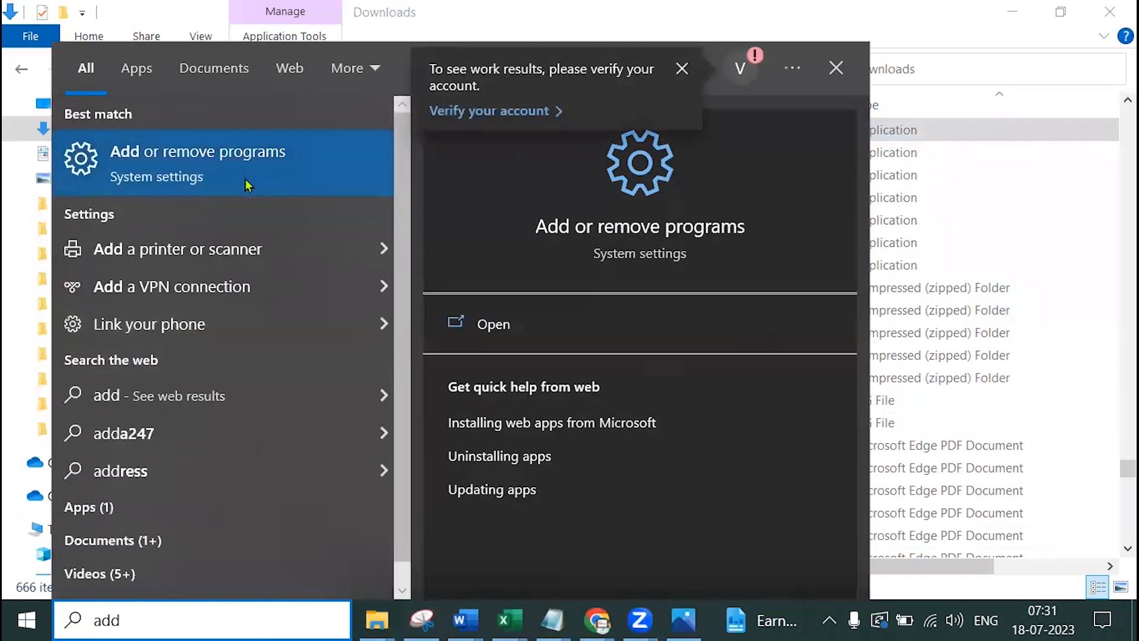
click(248, 185)
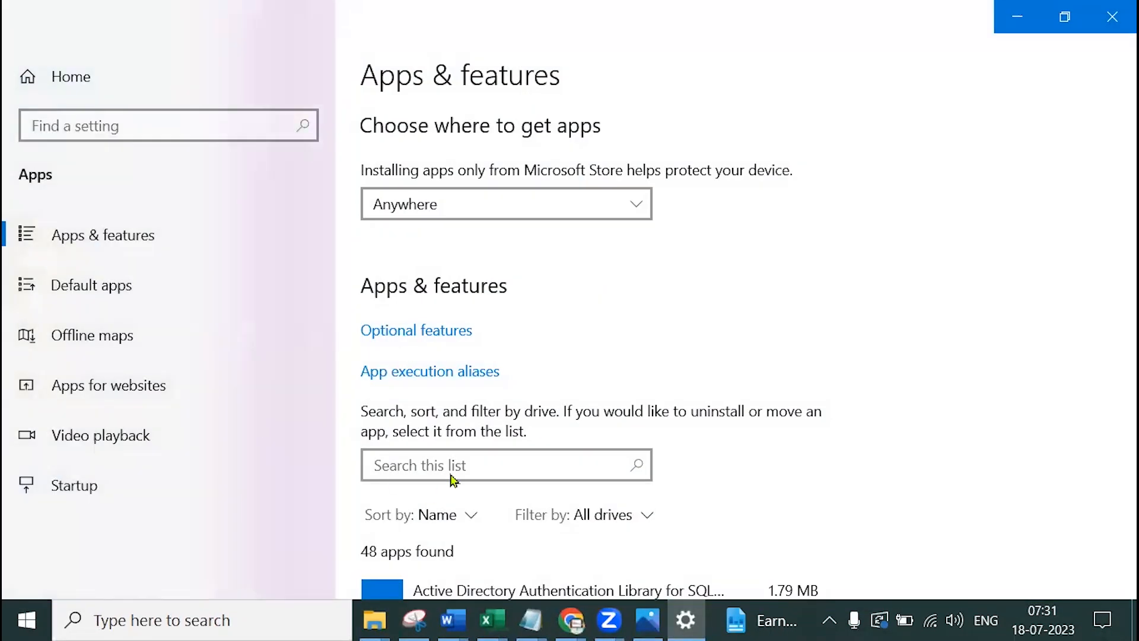
scroll(440, 492, down, 3)
scroll(438, 504, down, 3)
scroll(431, 415, up, 3)
click(450, 287)
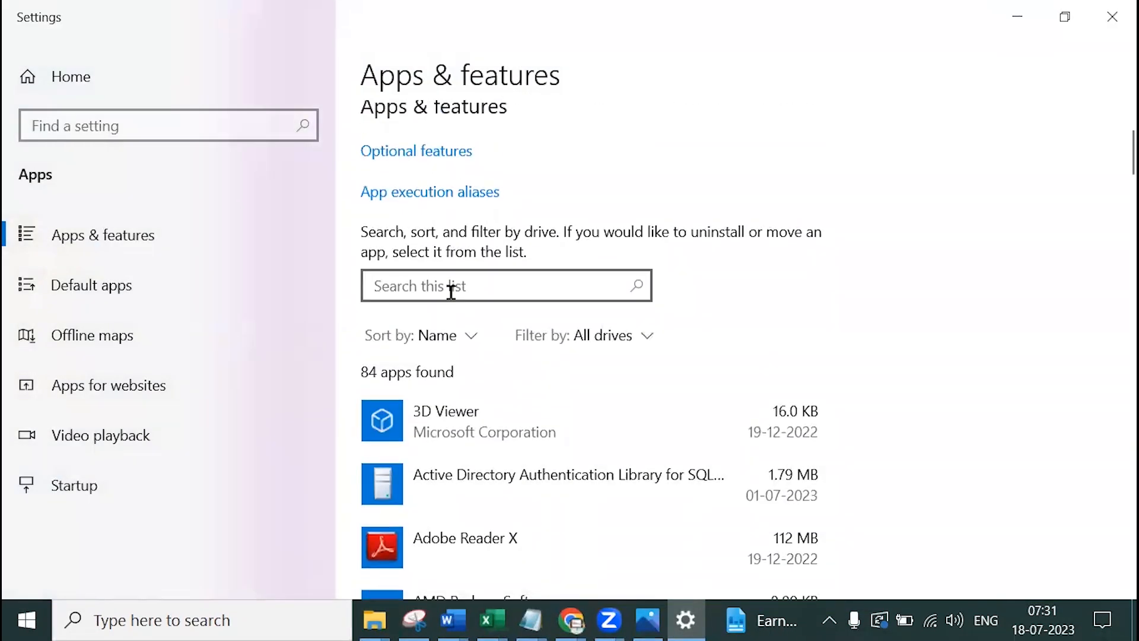
text(gw)
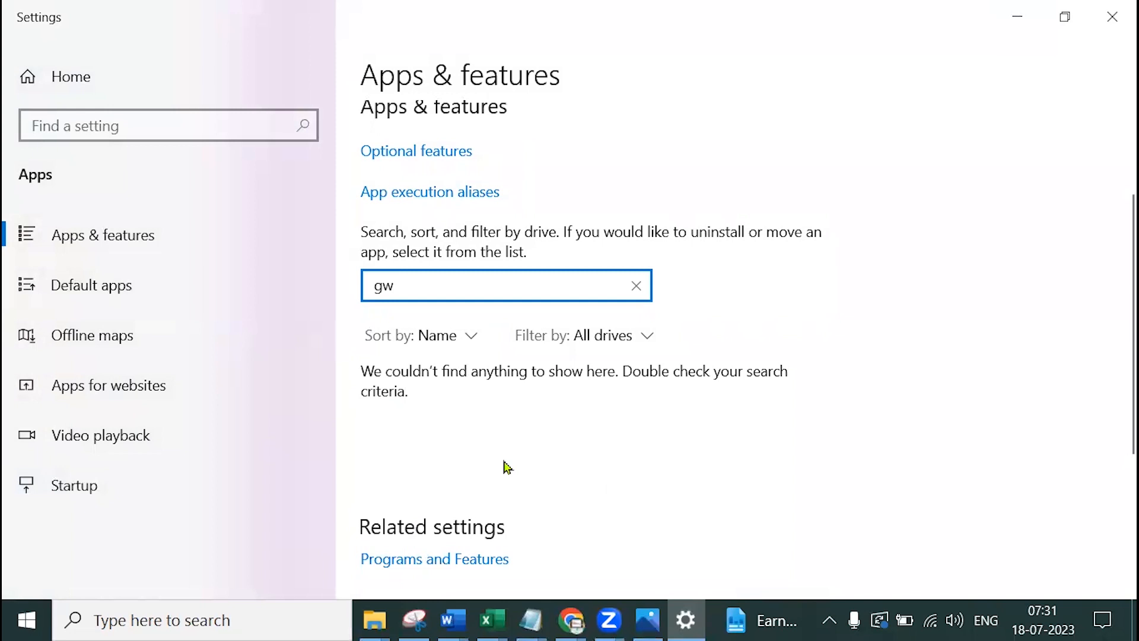
key(BackSpace)
text(a)
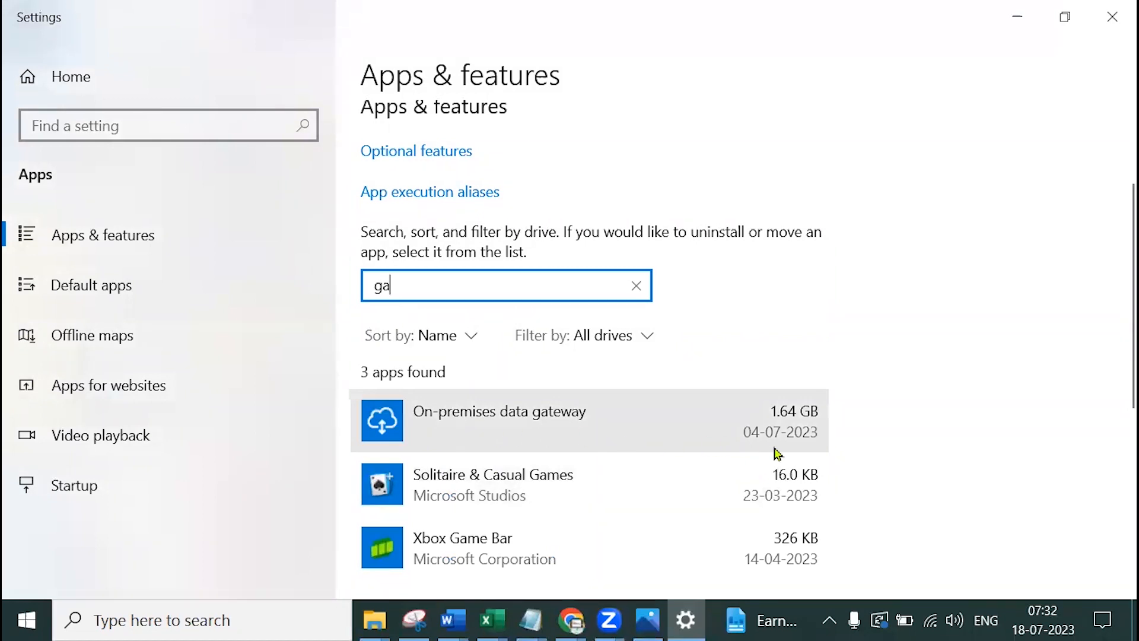
Uninstall the On-premises data gateway, including its data, and close the finished uninstaller
click(510, 431)
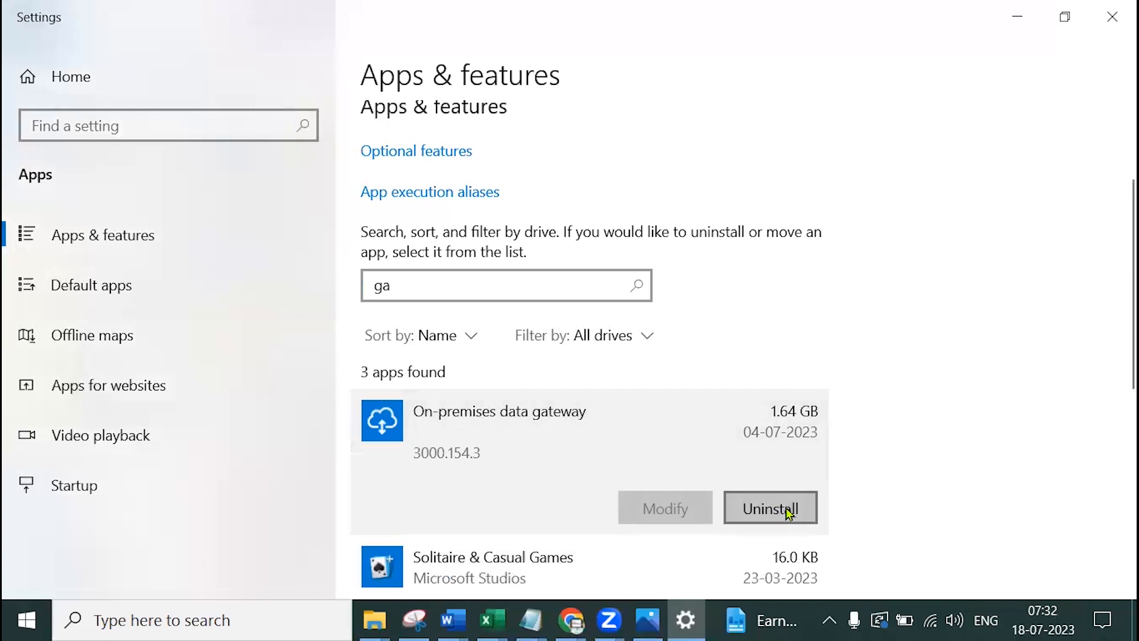
click(789, 514)
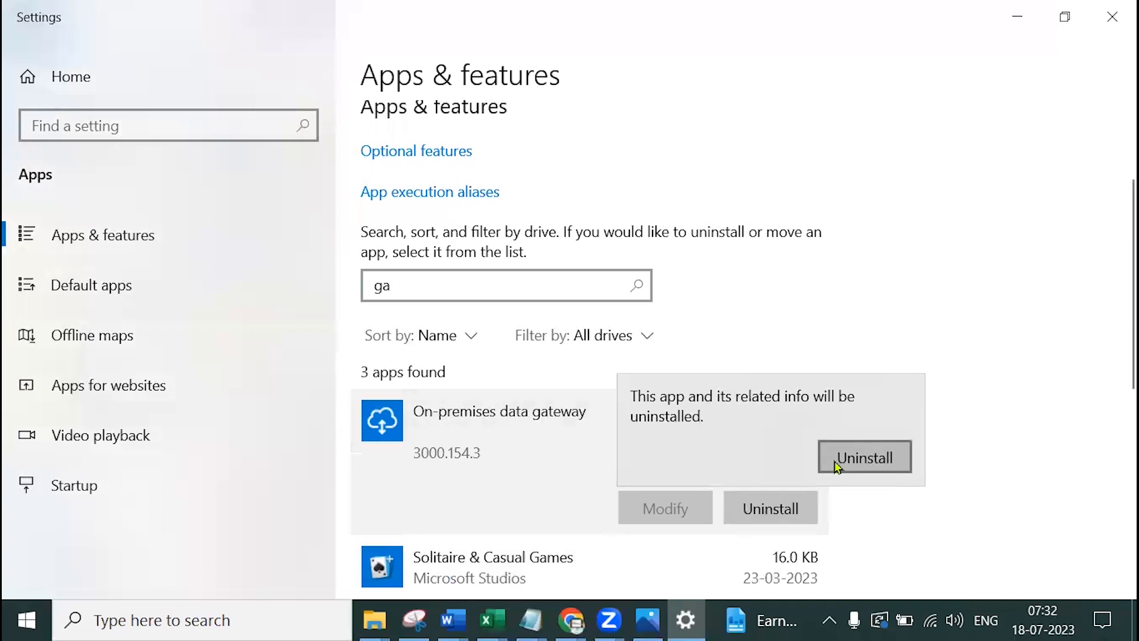
click(838, 460)
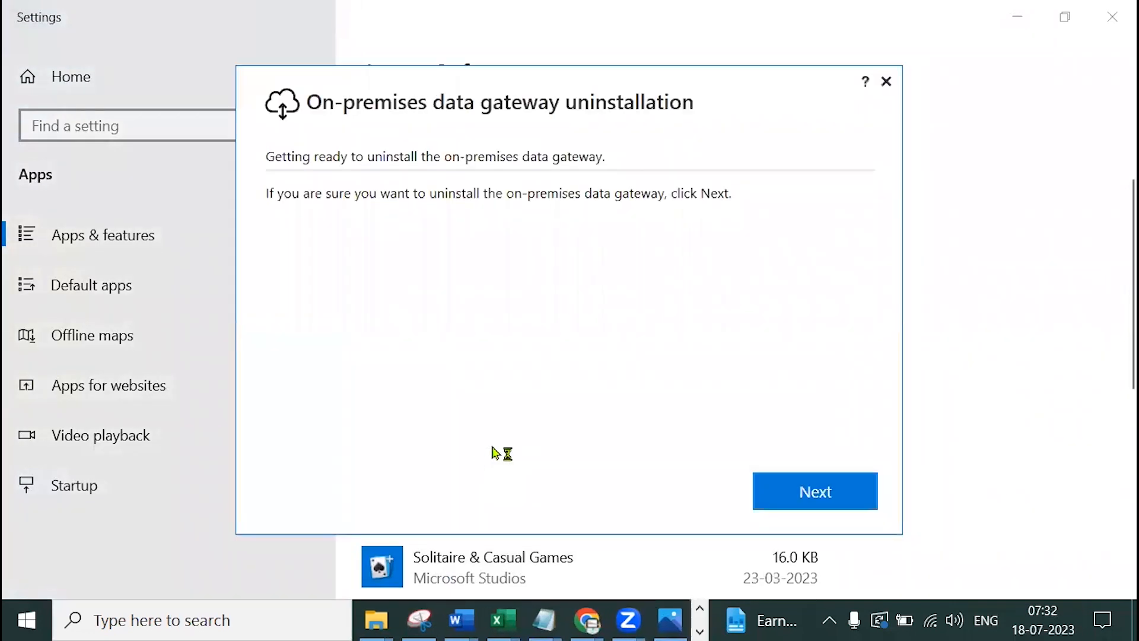
click(821, 493)
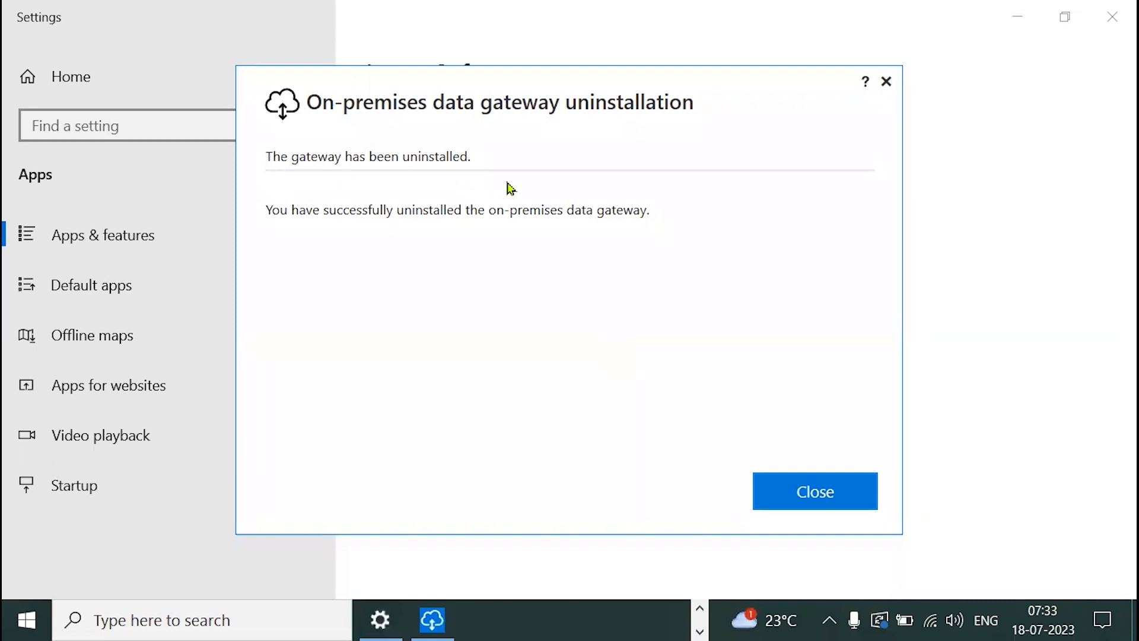
click(845, 489)
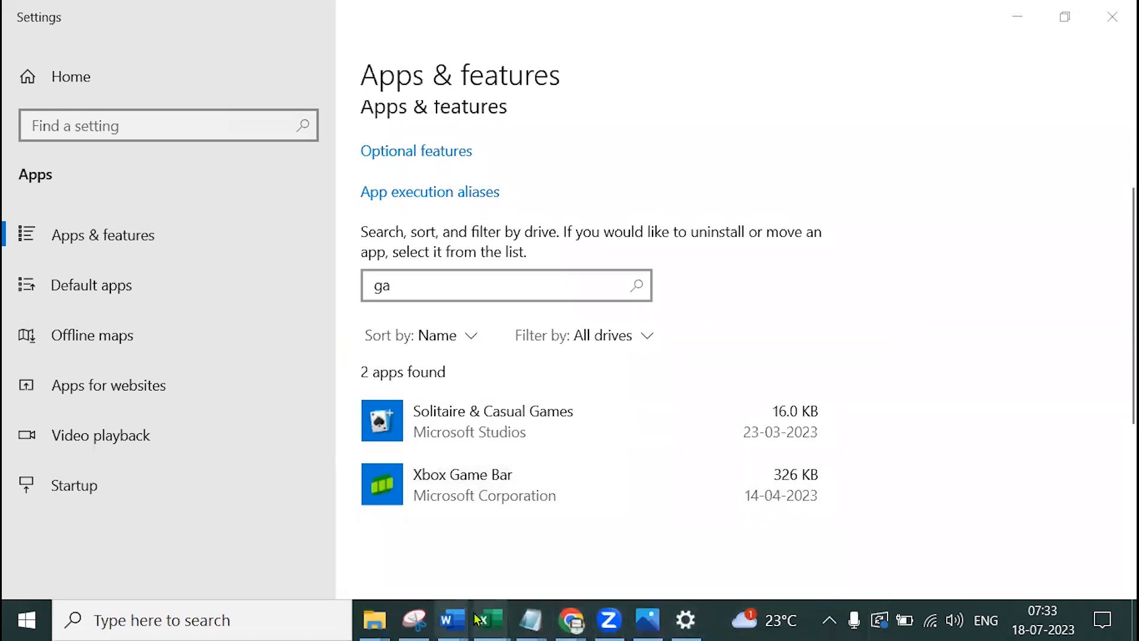
Run GatewayInstall from Downloads, accept the terms and install to the default Program Files folder
mouse_move(380, 617)
click(487, 534)
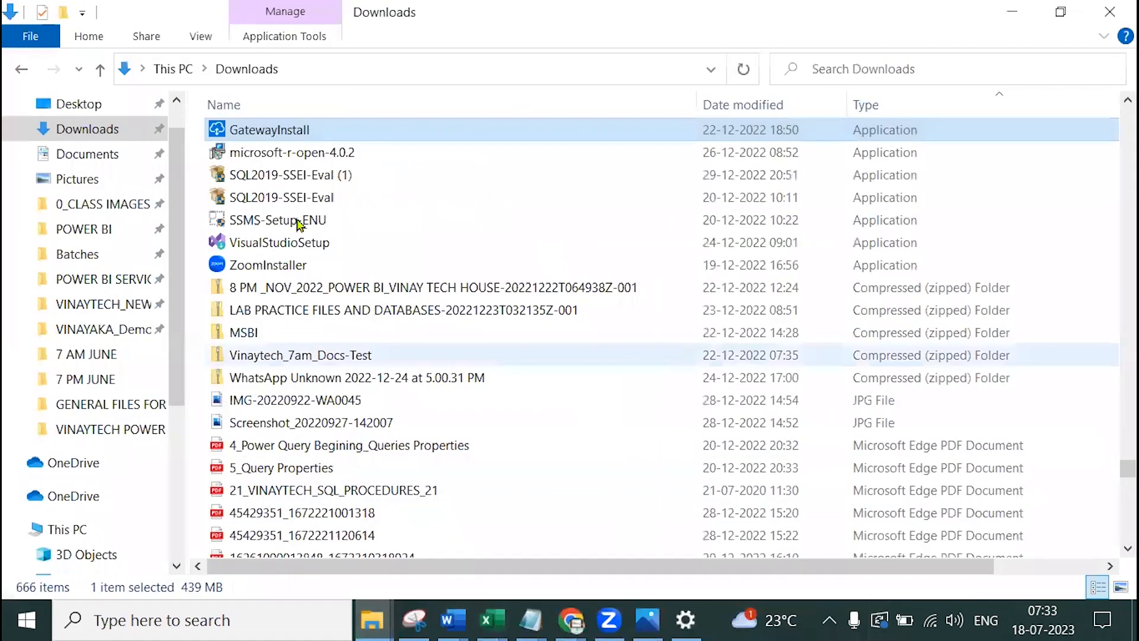
double_click(298, 140)
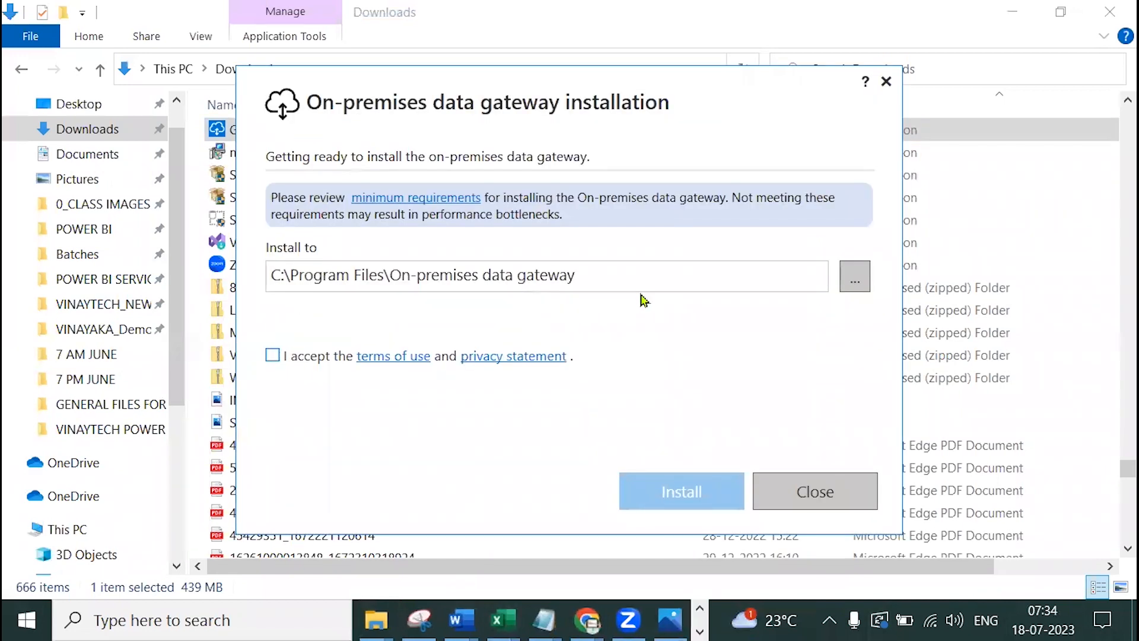
click(272, 356)
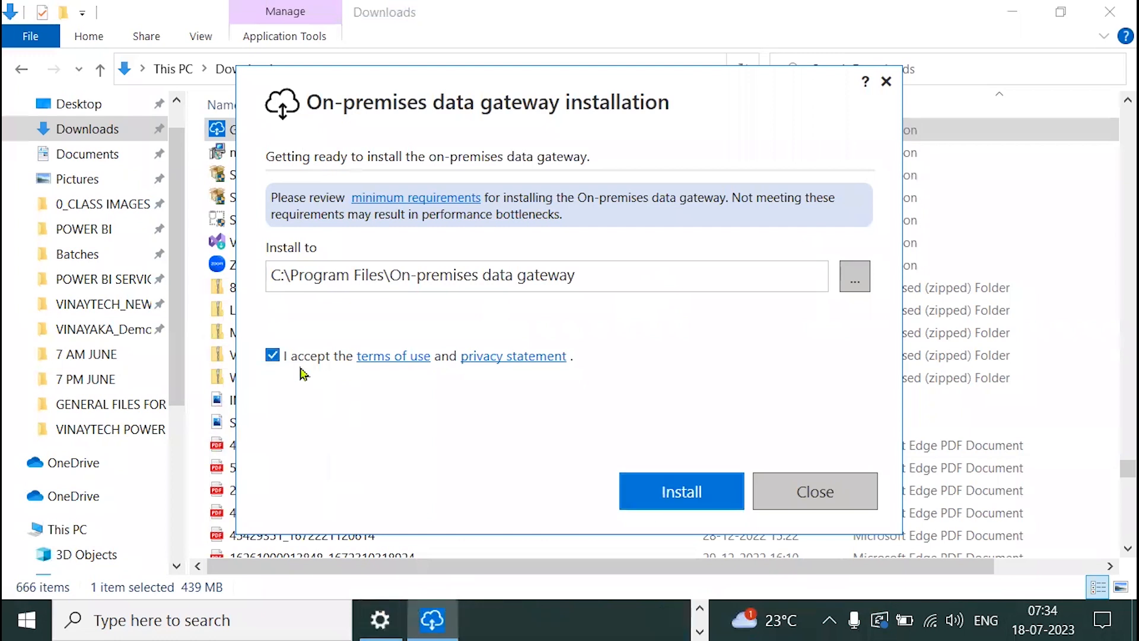
click(688, 497)
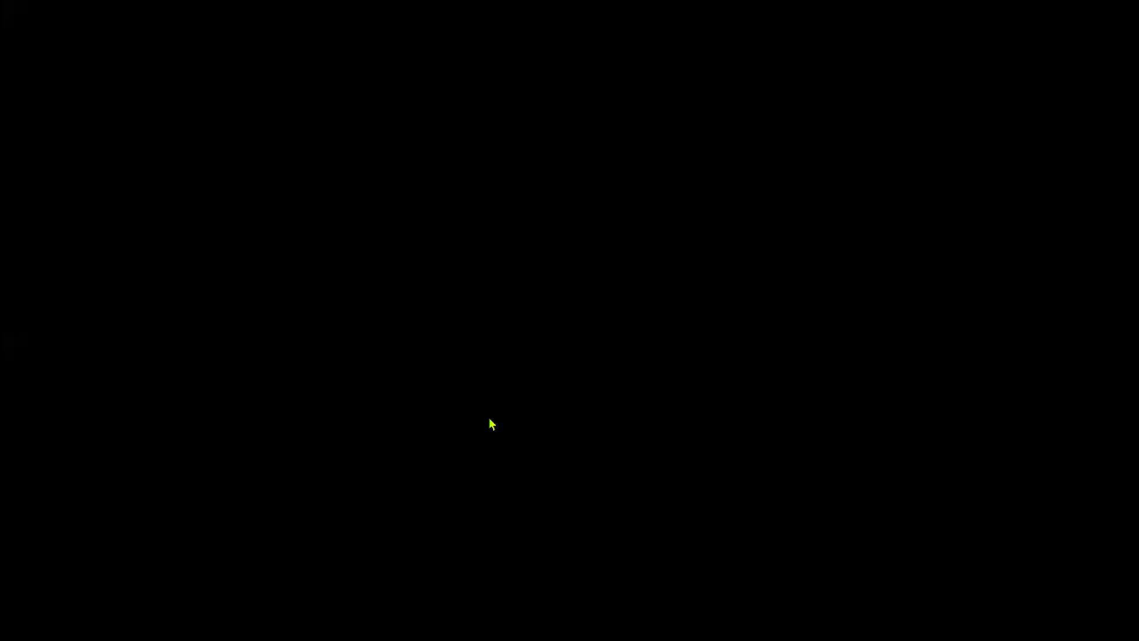
click(489, 420)
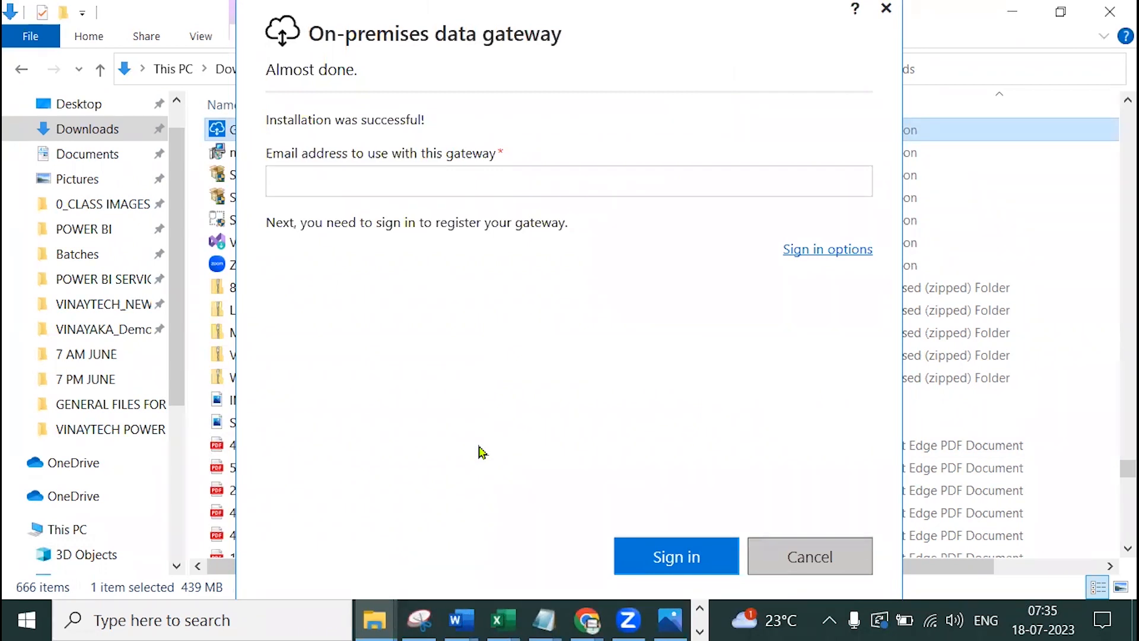
Enter the account e-mail address for the gateway and start signing in
click(350, 185)
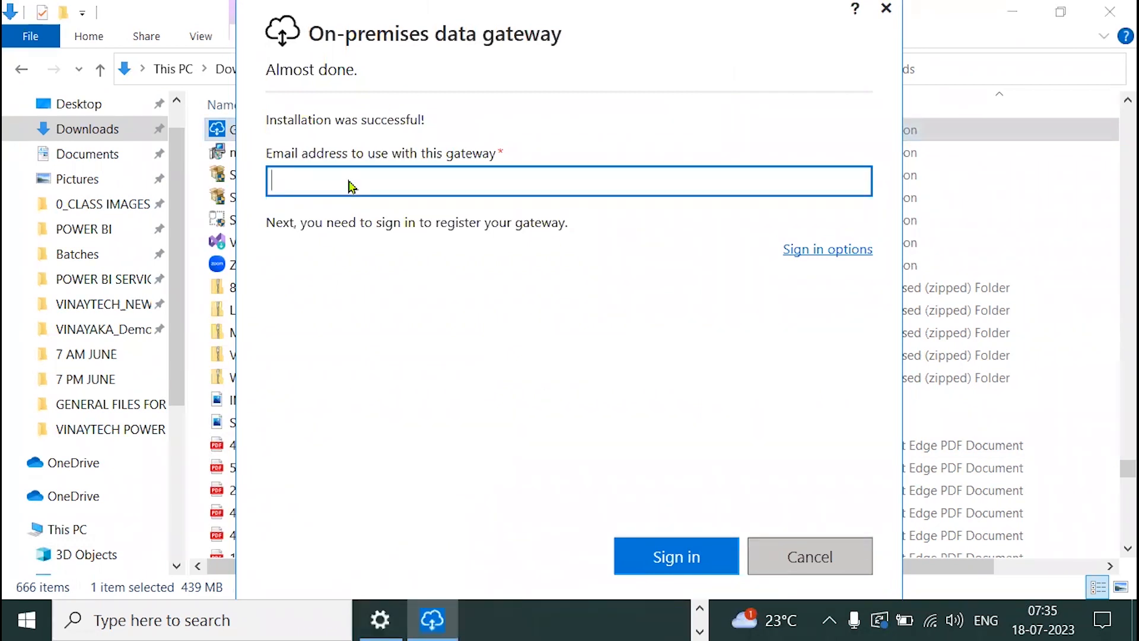
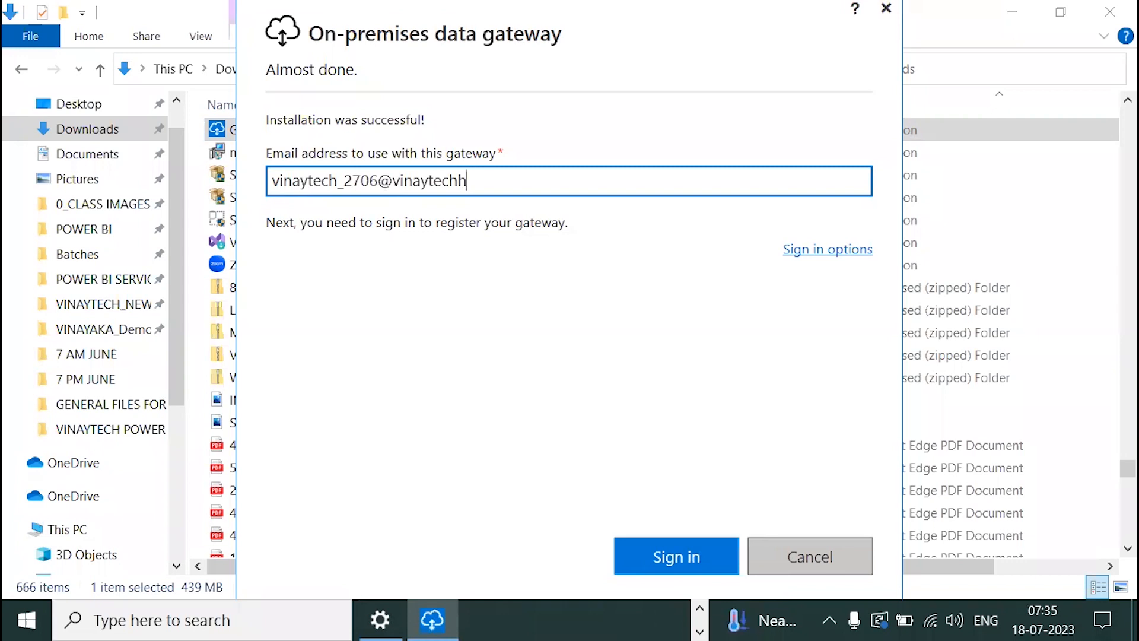
click(666, 556)
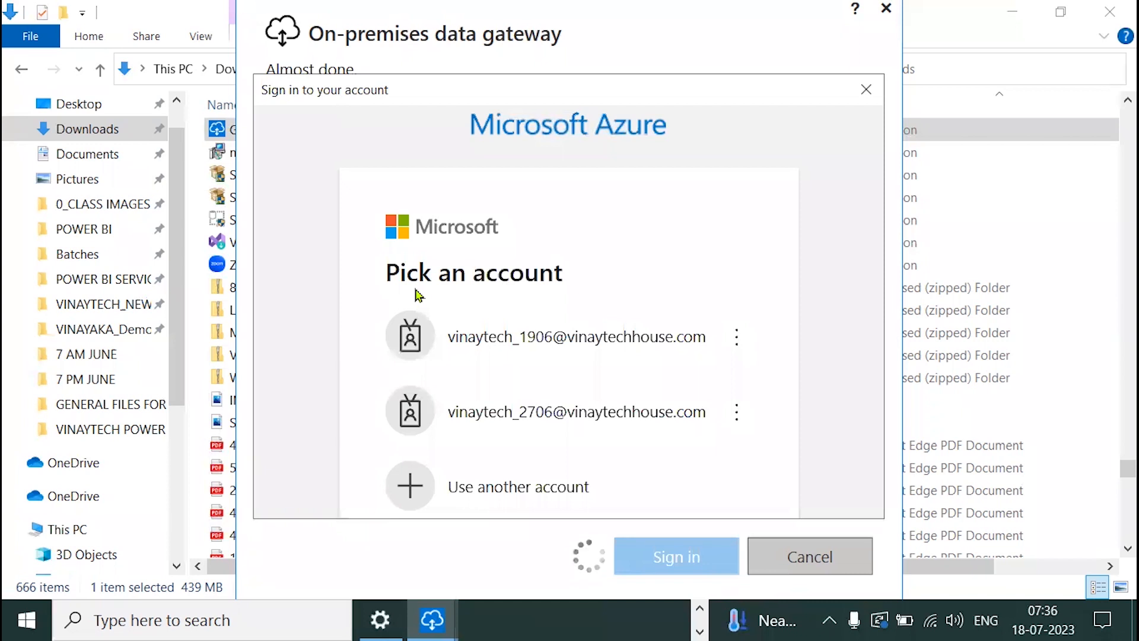
Pick the gateway's work account, enter its password and complete sign-in
click(608, 441)
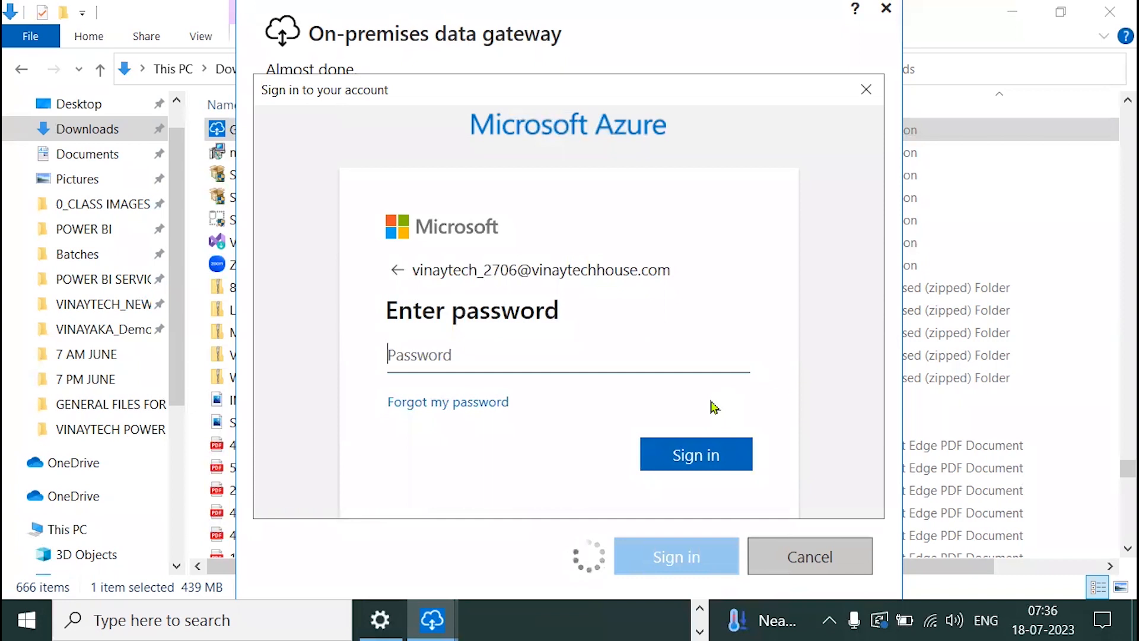
text(**************)
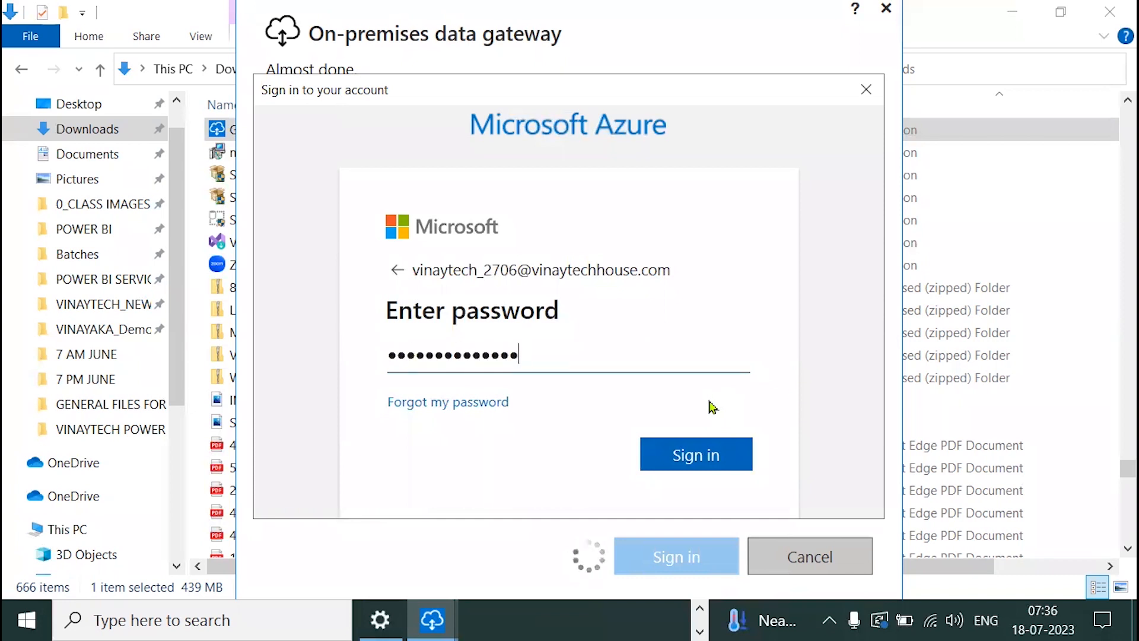
click(680, 458)
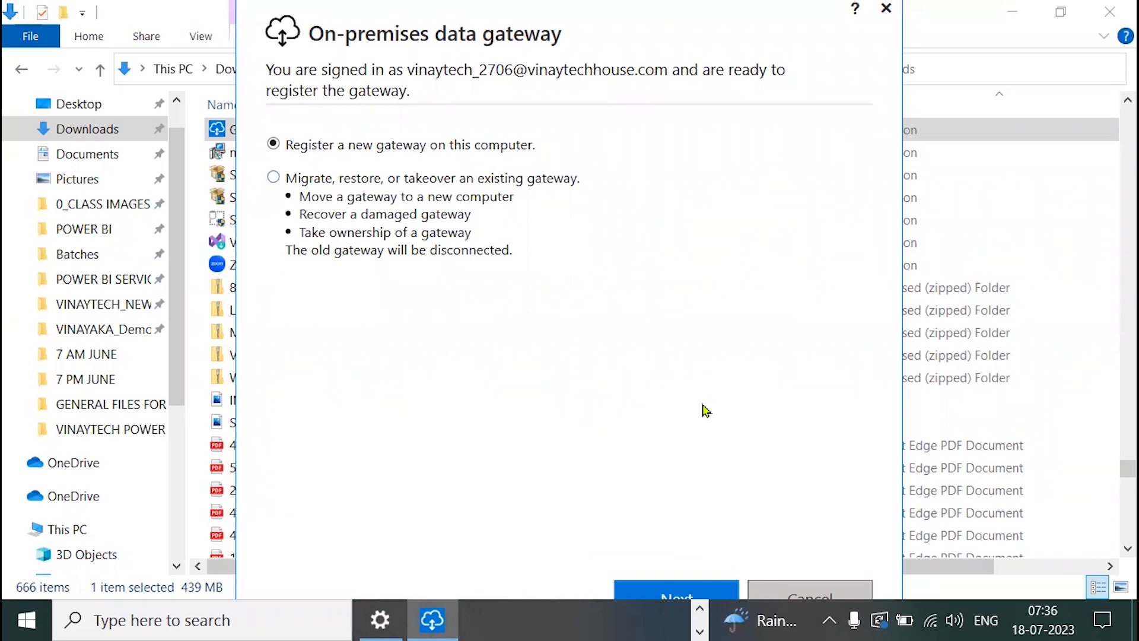
Register new gateway 'gw_Vinay Tech_2023' with a confirmed recovery key and configure it
click(712, 590)
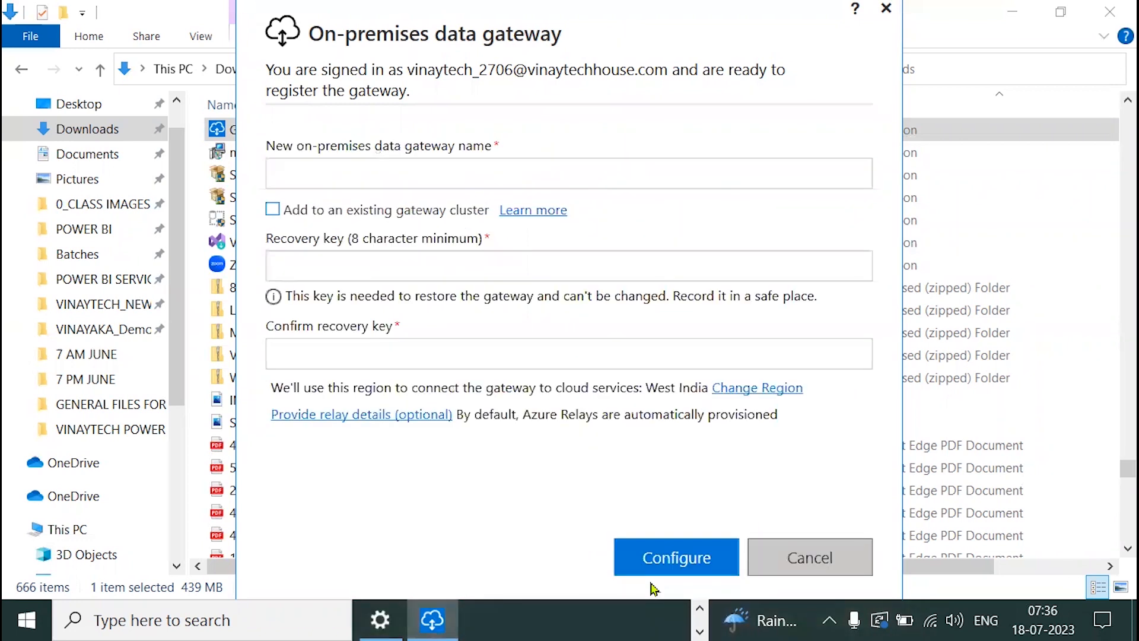
click(506, 183)
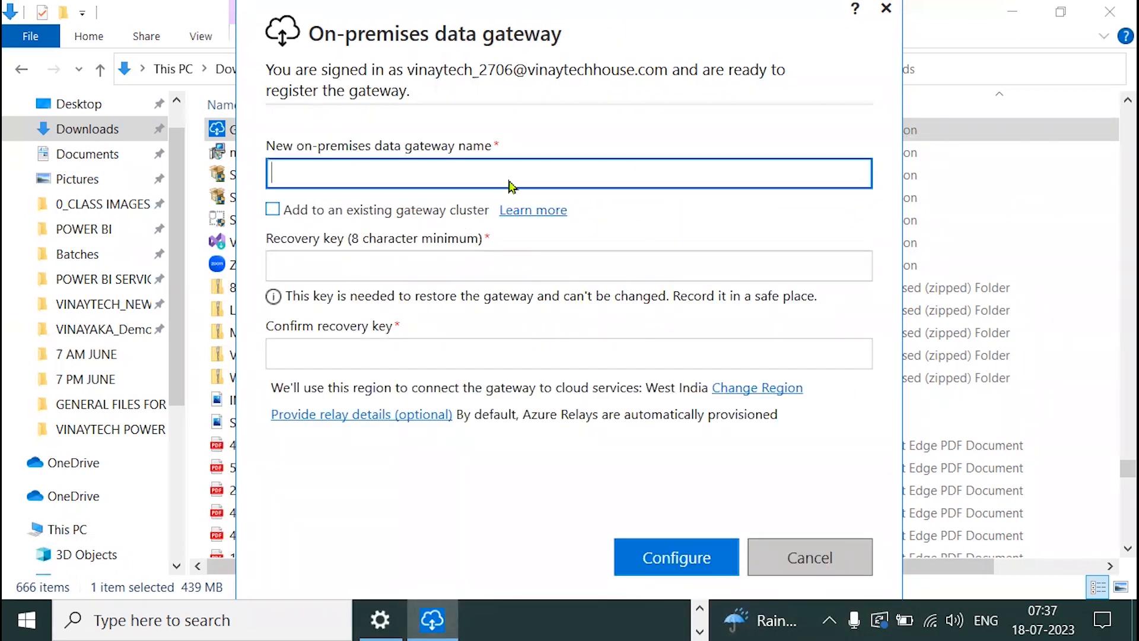
text(gw_Vinay Tech_2023)
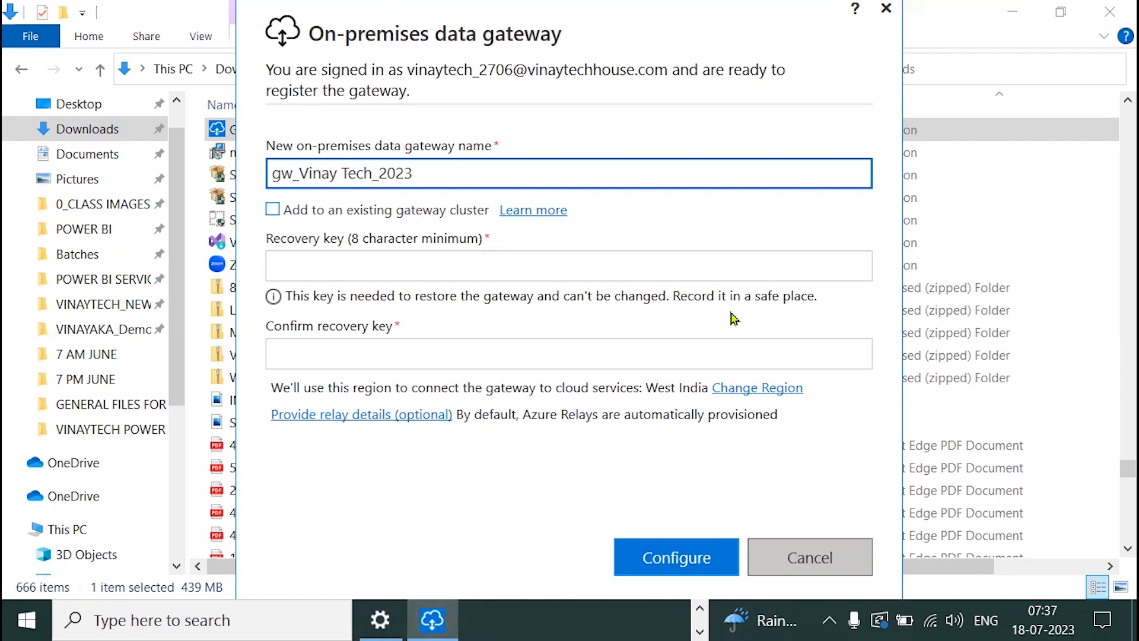
click(525, 270)
text(••••••••••)
key(Tab)
text(•••••••••)
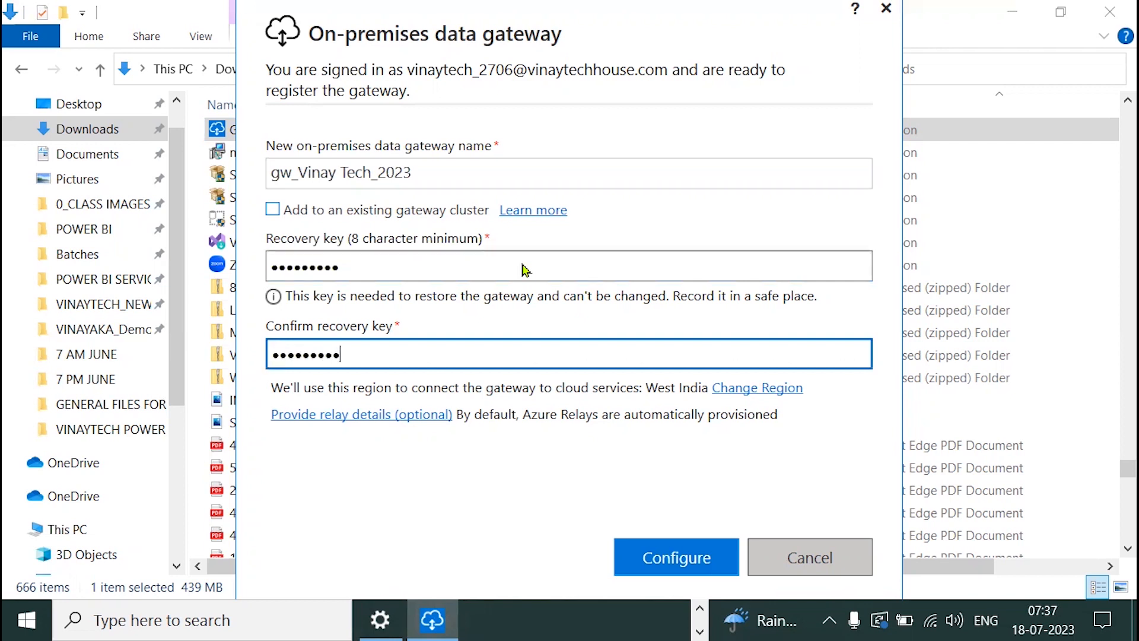
click(712, 554)
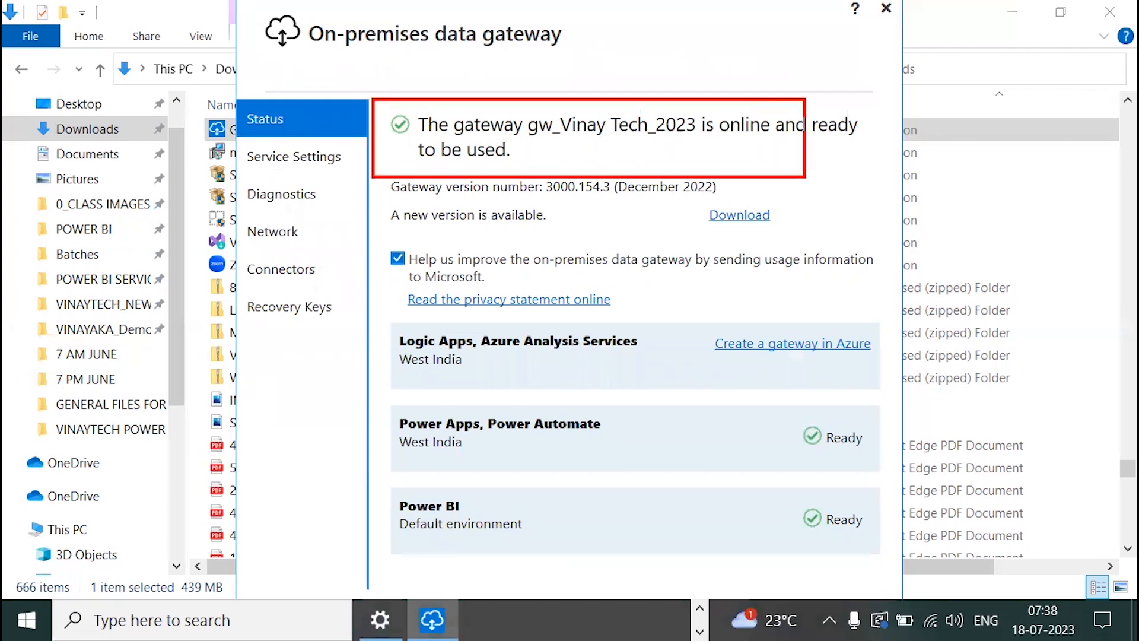
drag(869, 171, 872, 172)
drag(716, 94, 774, 77)
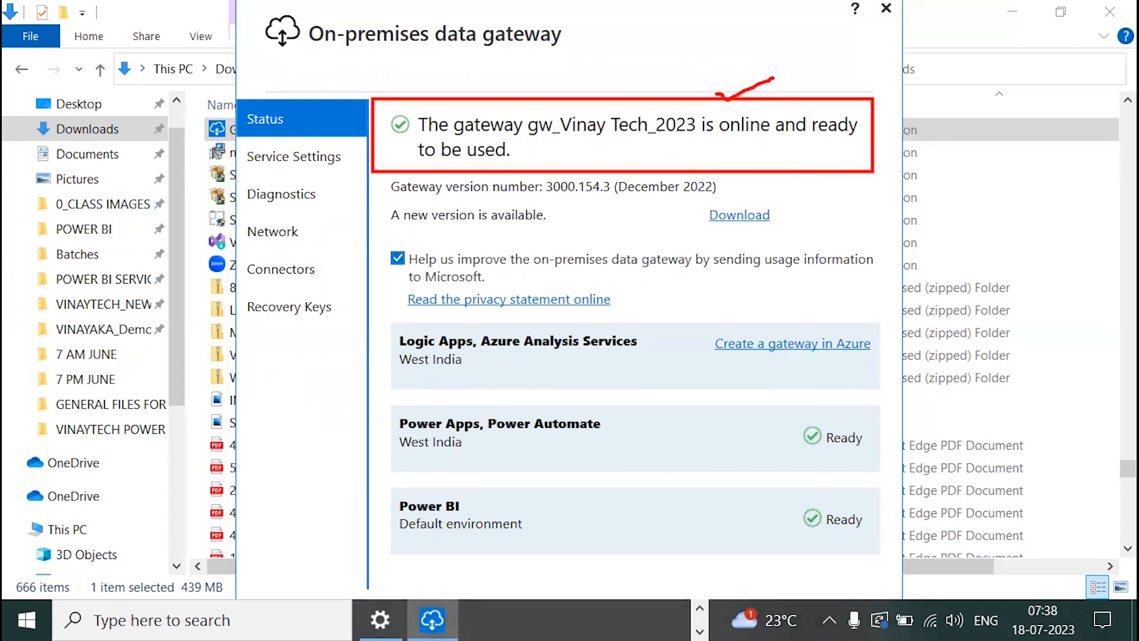
drag(520, 145, 630, 121)
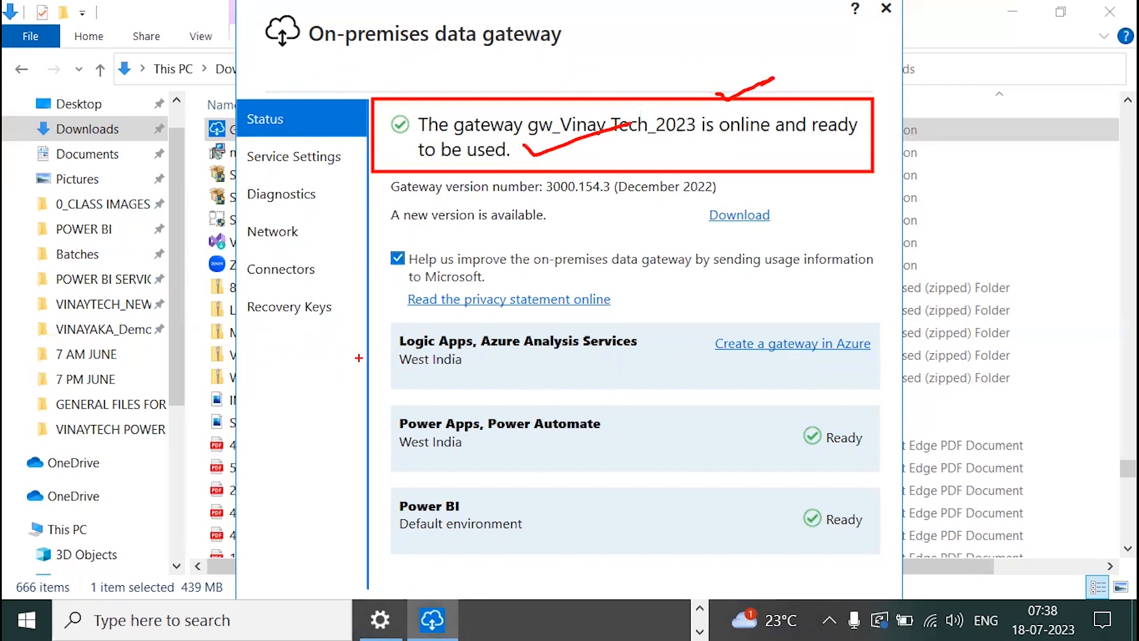
drag(395, 315, 368, 585)
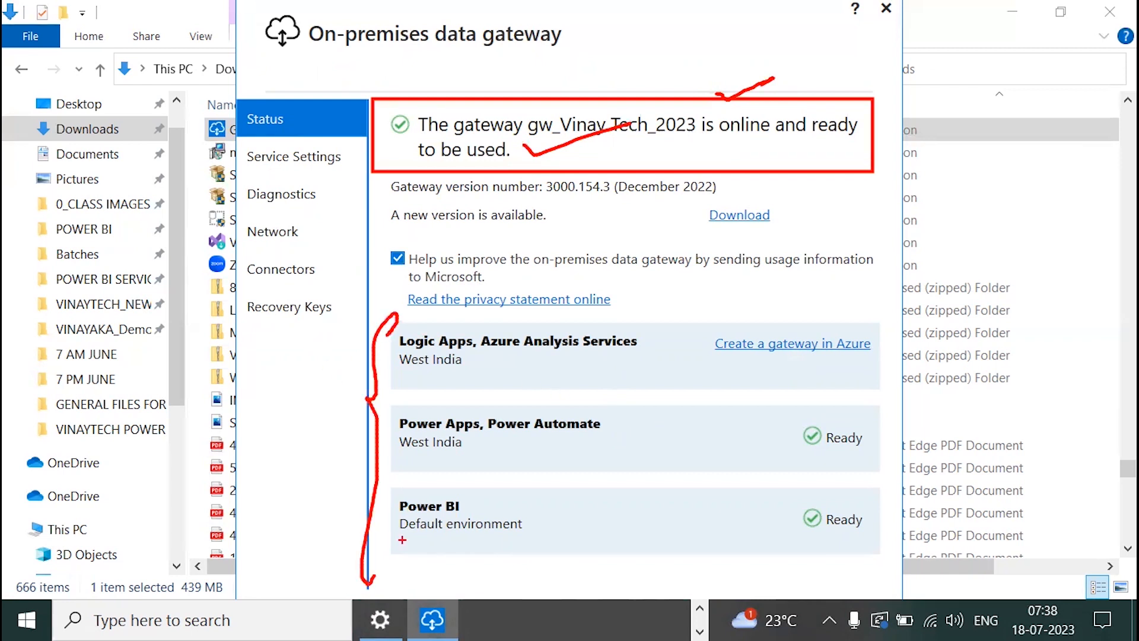
drag(401, 352, 637, 357)
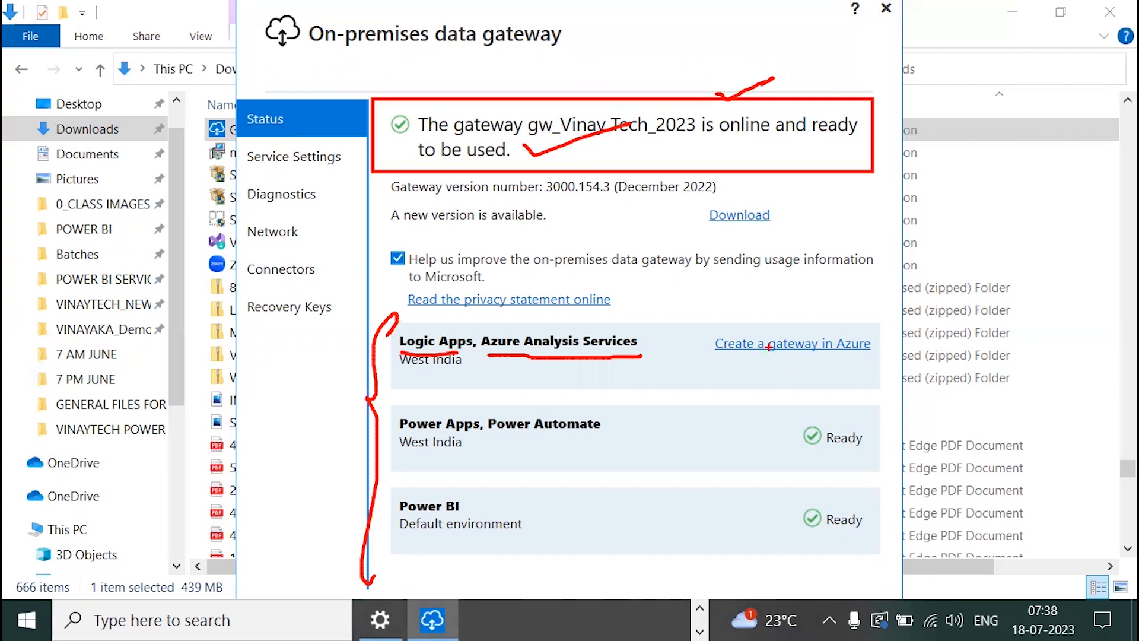
mouse_move(884, 328)
mouse_down()
mouse_move(772, 324)
mouse_move(702, 351)
mouse_move(856, 358)
mouse_move(860, 323)
mouse_up()
drag(490, 440, 610, 434)
drag(401, 514, 485, 513)
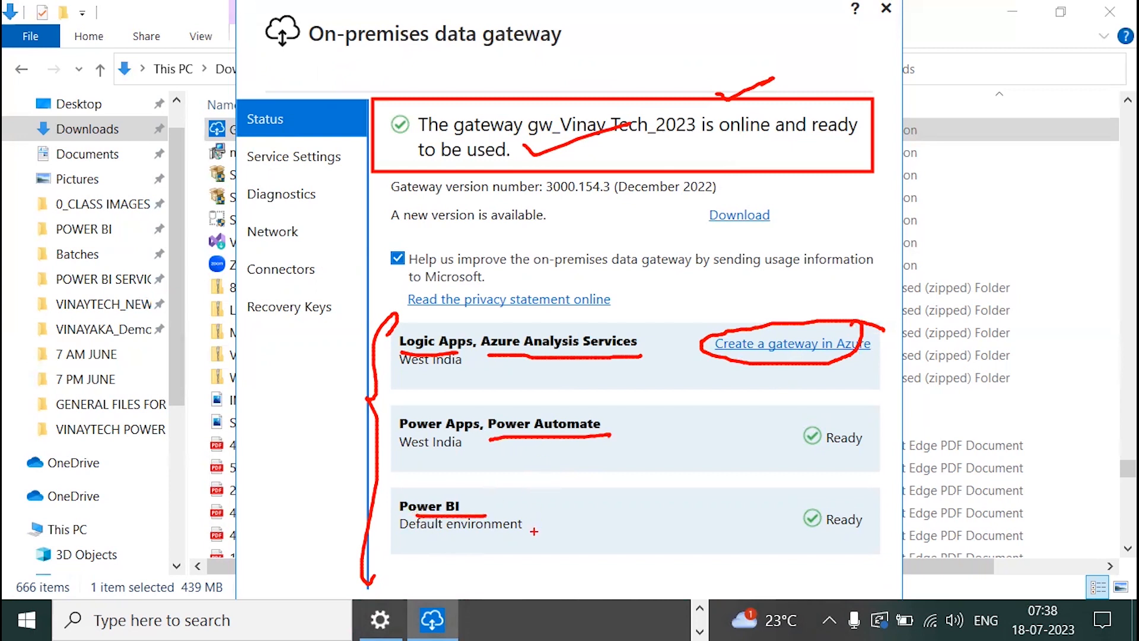
mouse_move(629, 409)
mouse_down()
mouse_move(664, 410)
mouse_move(674, 559)
mouse_move(558, 558)
mouse_up()
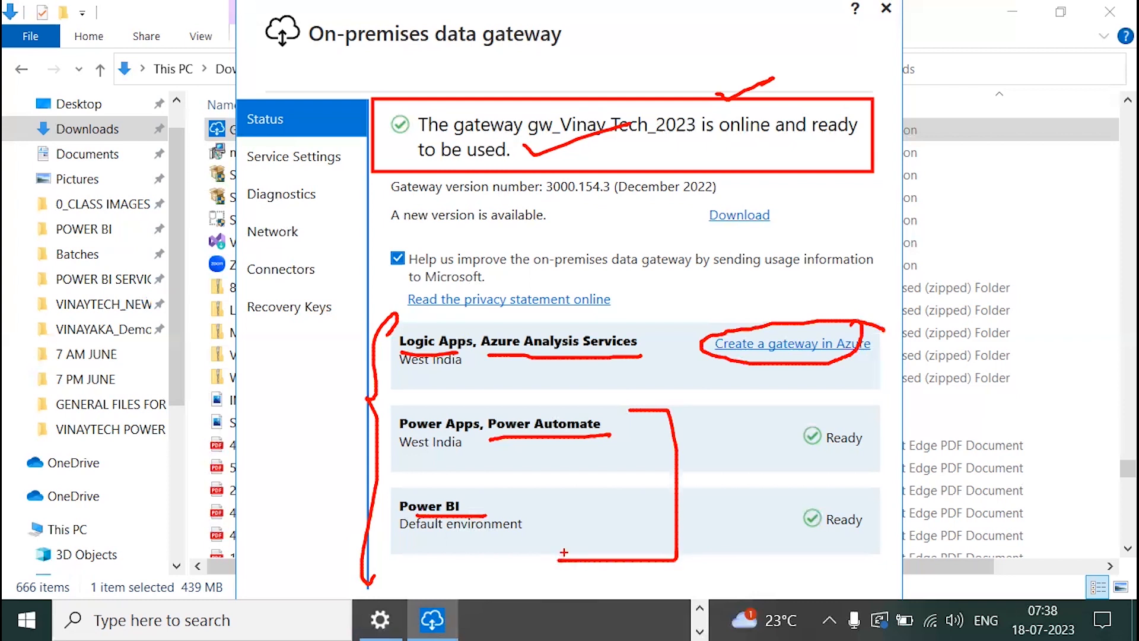
drag(614, 202, 718, 199)
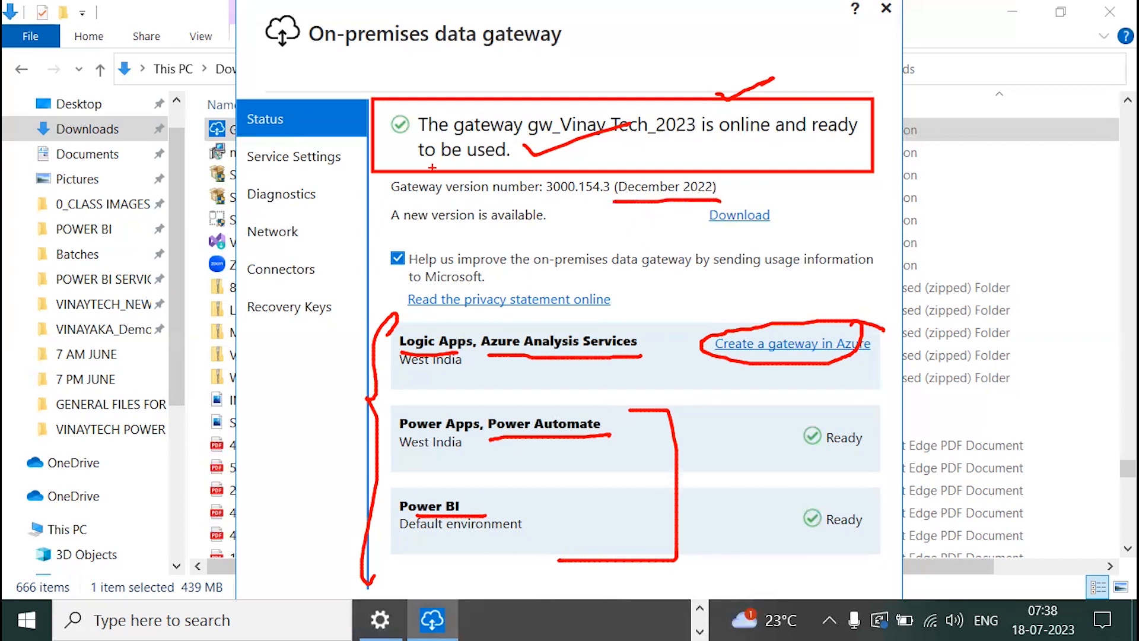
drag(391, 233, 531, 233)
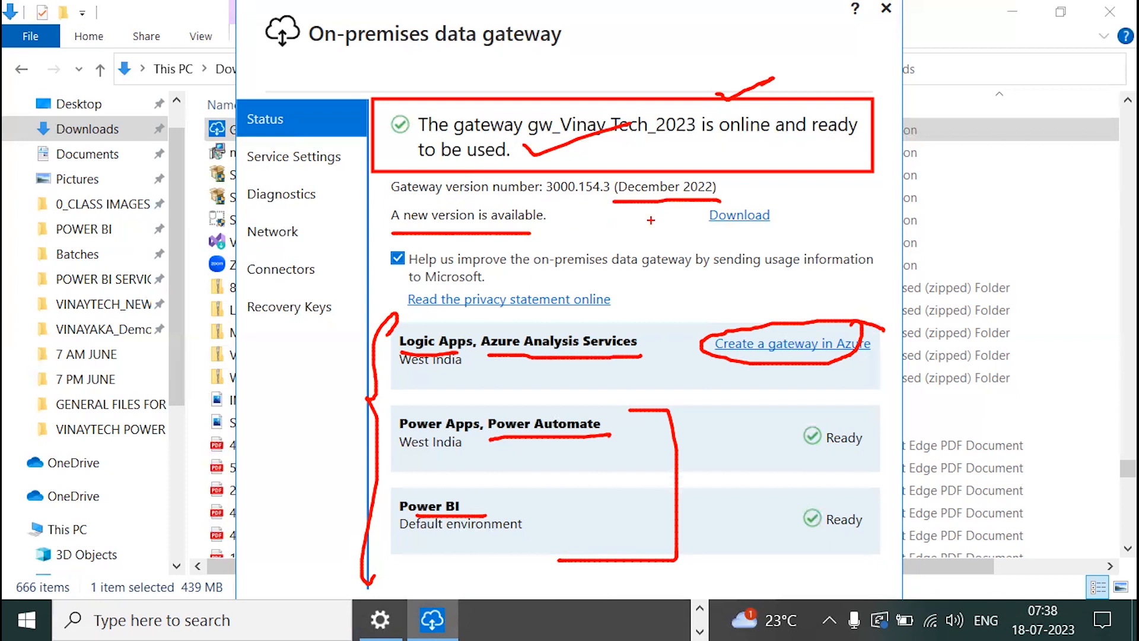
drag(699, 236, 754, 230)
key(Escape)
Review the gateway's Service Settings page, then show its Diagnostics options
click(332, 159)
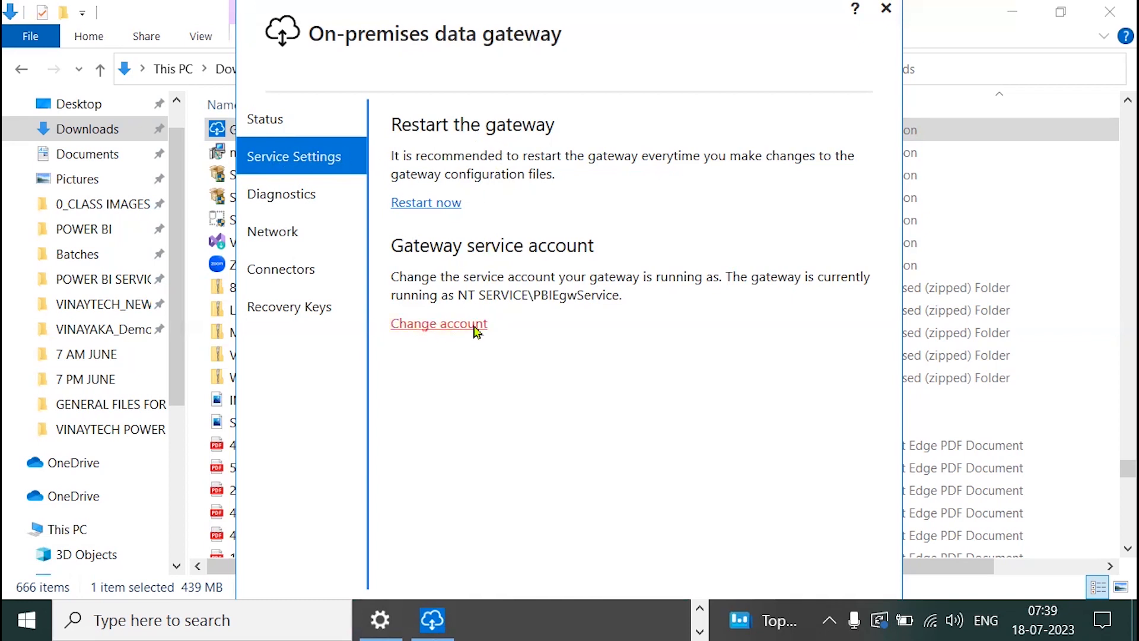
click(294, 195)
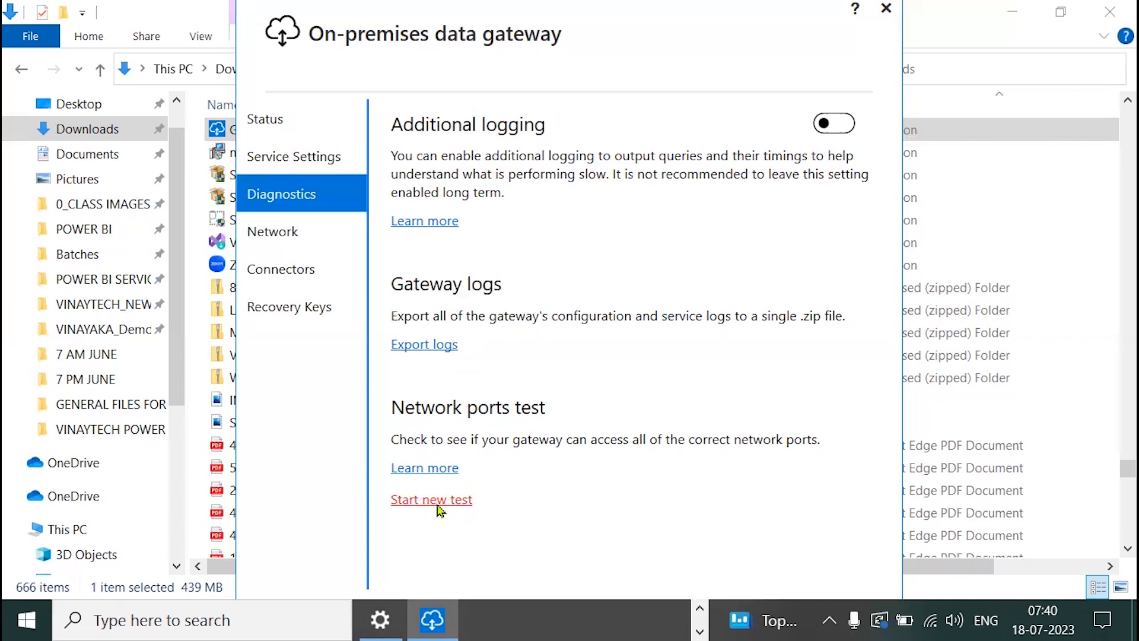
Show the gateway's Network page with HTTPS mode on
click(297, 240)
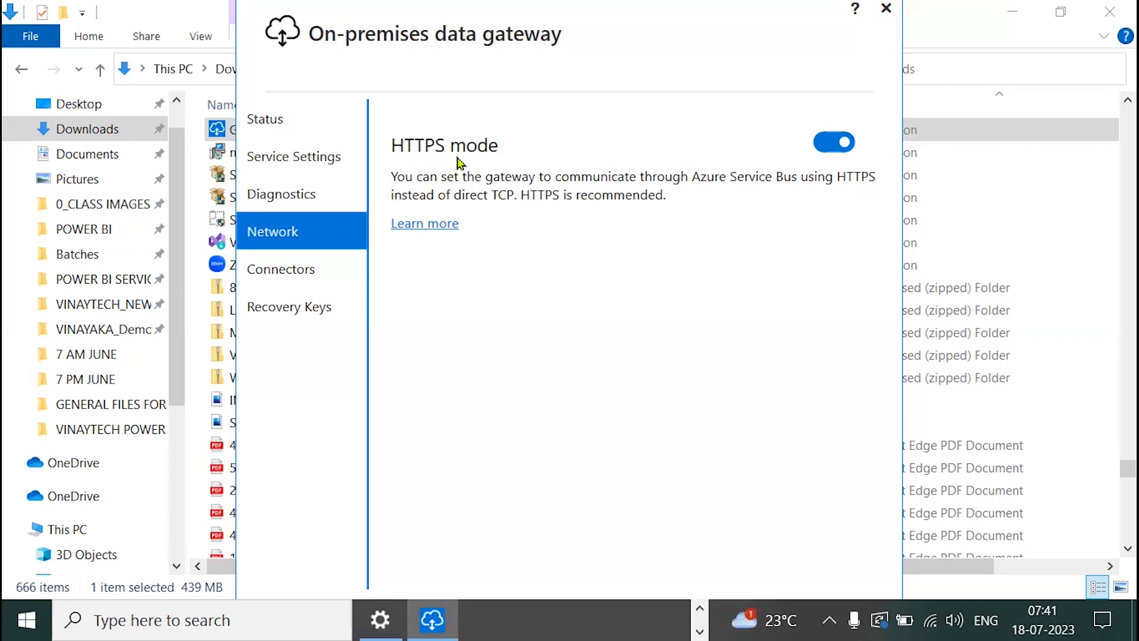
Check the Connectors page, then show the Recovery Keys settings
click(307, 274)
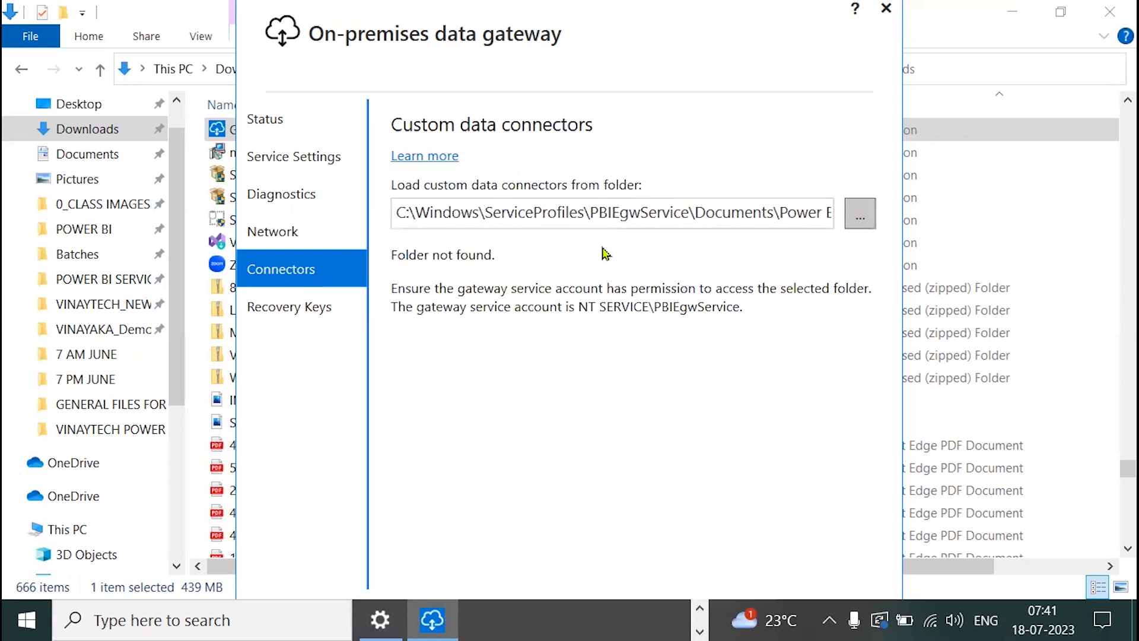
click(313, 310)
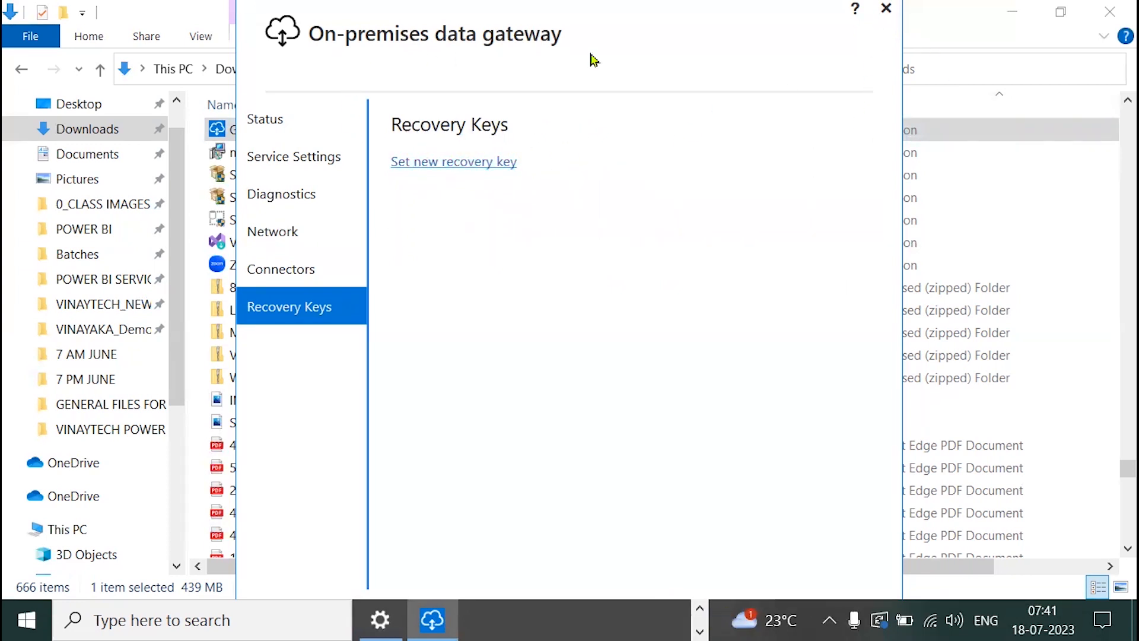
Close the gateway window and highlight the gateway's 1.64 GB, 18-07-2023 entry in Apps & features
click(886, 9)
click(1013, 13)
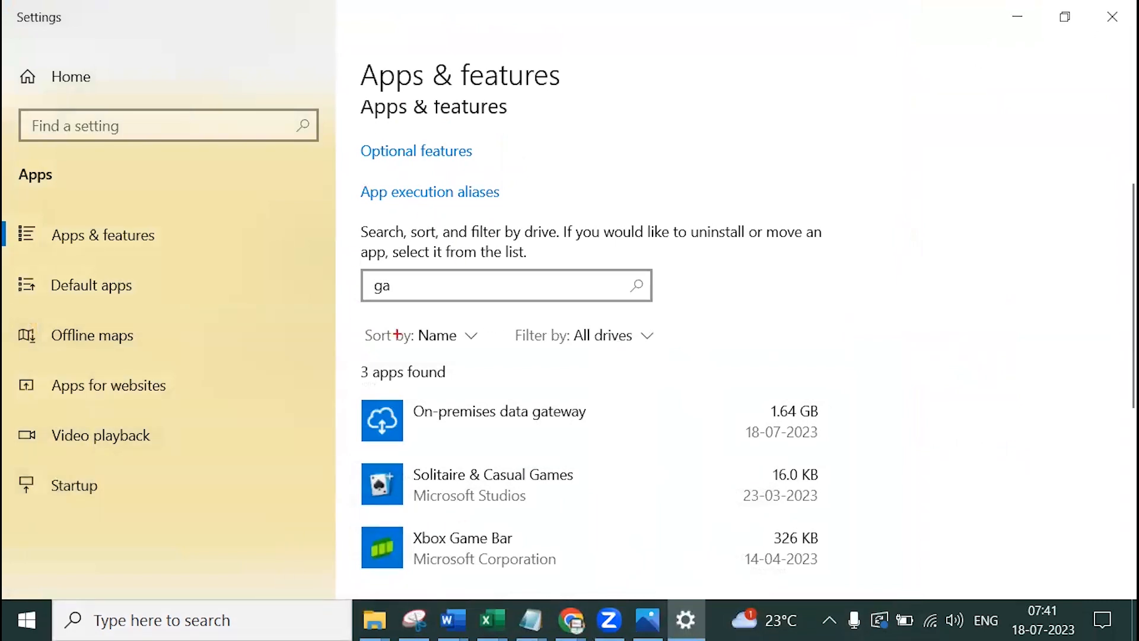
mouse_move(335, 391)
mouse_down()
mouse_move(521, 458)
mouse_move(856, 455)
mouse_up()
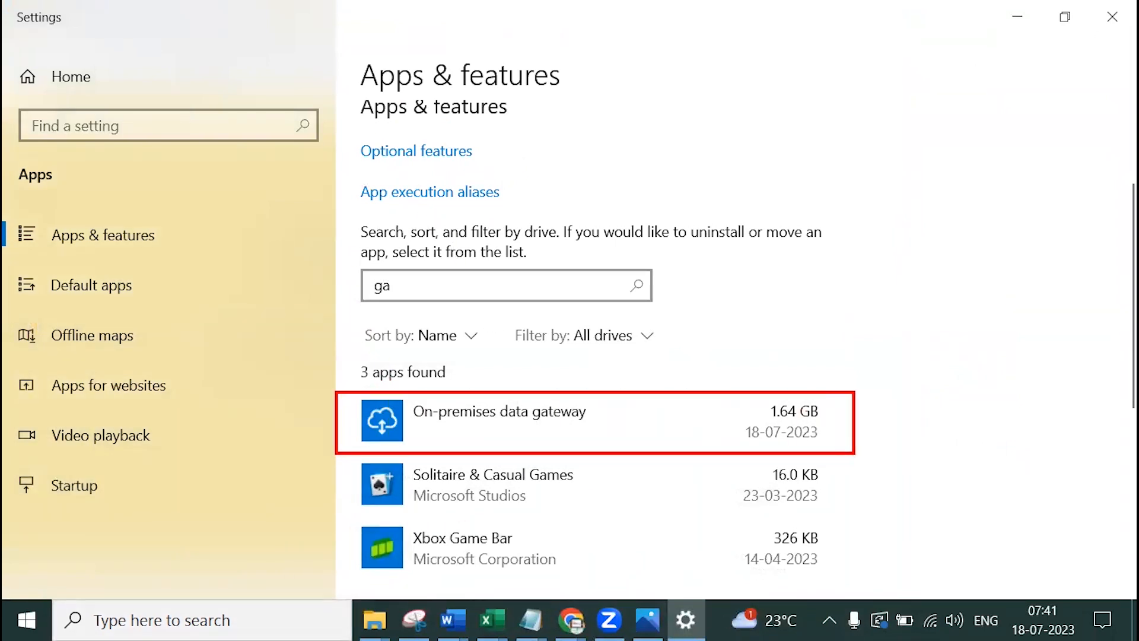
drag(817, 373, 894, 344)
drag(759, 424, 839, 420)
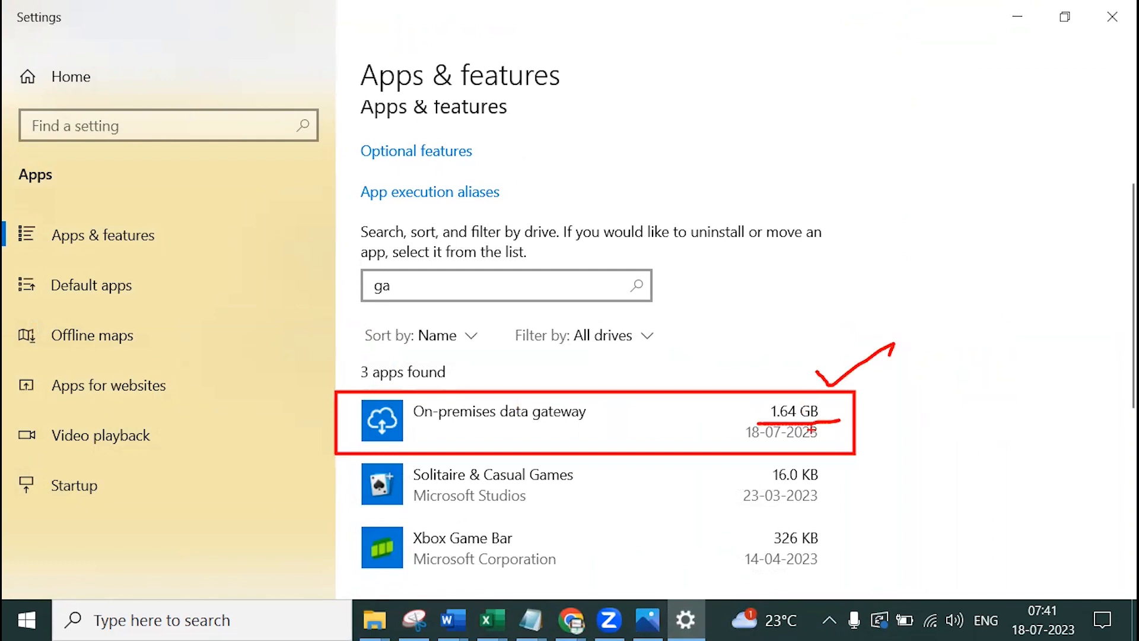
drag(729, 447, 823, 445)
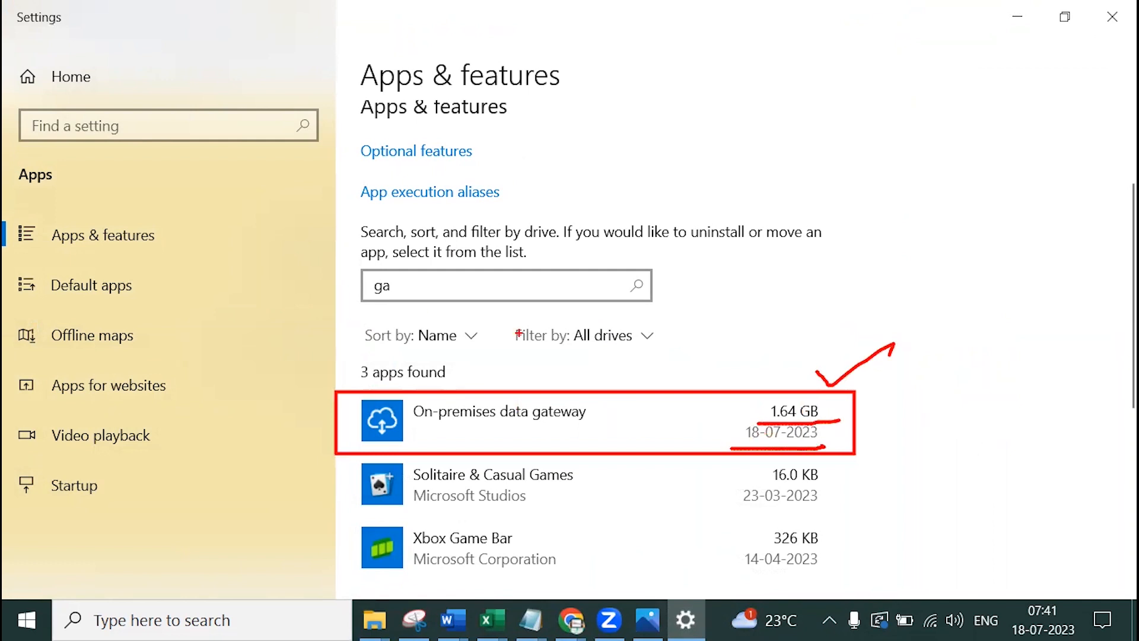
mouse_move(409, 255)
mouse_down()
mouse_move(413, 314)
mouse_move(382, 248)
mouse_up()
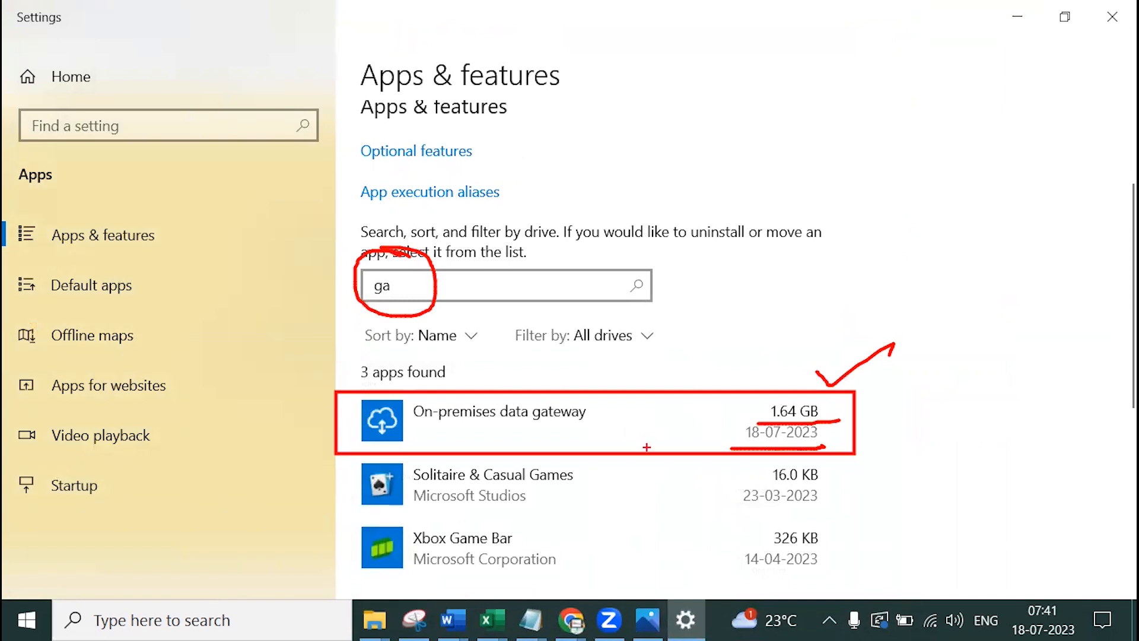
key(Escape)
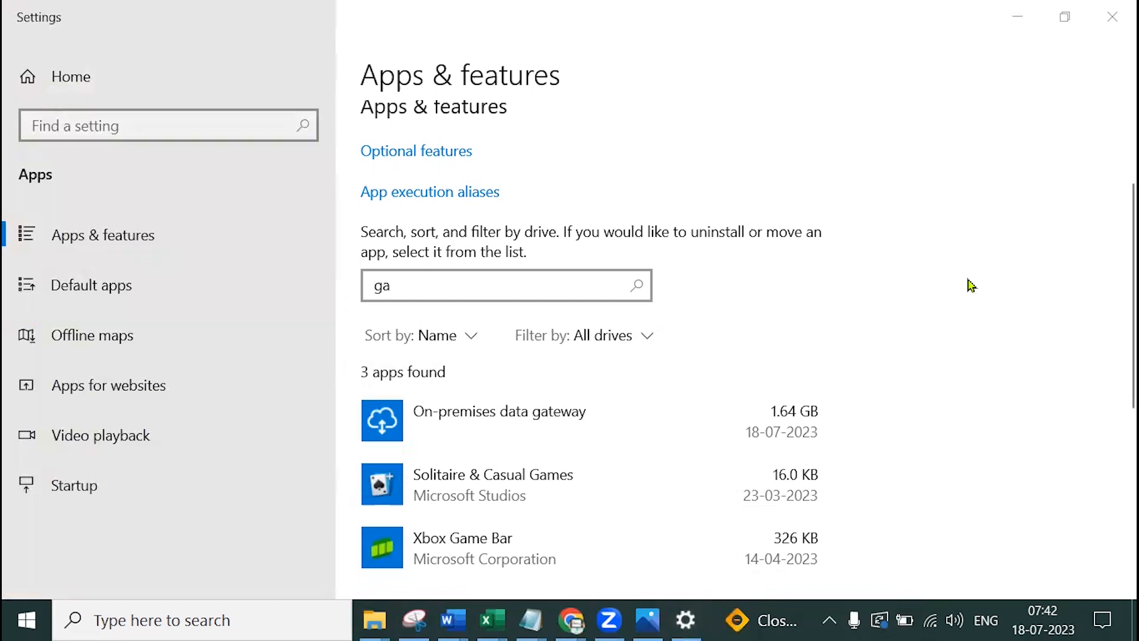
Go to app.powerbi.com in the browser's Power BI tab
mouse_move(571, 620)
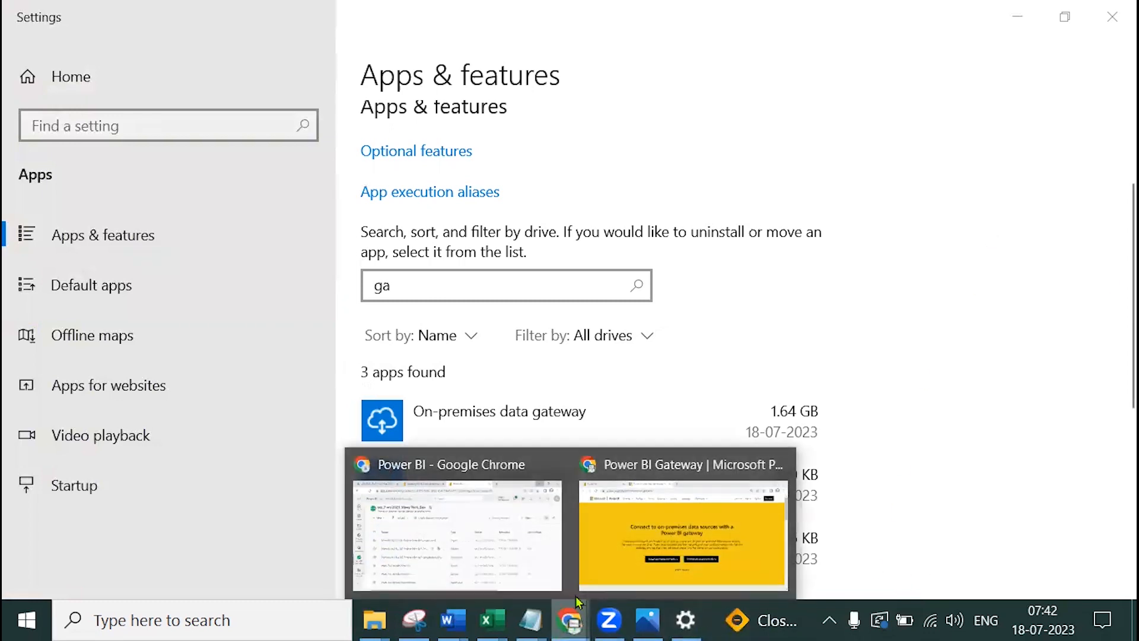
click(654, 559)
click(152, 20)
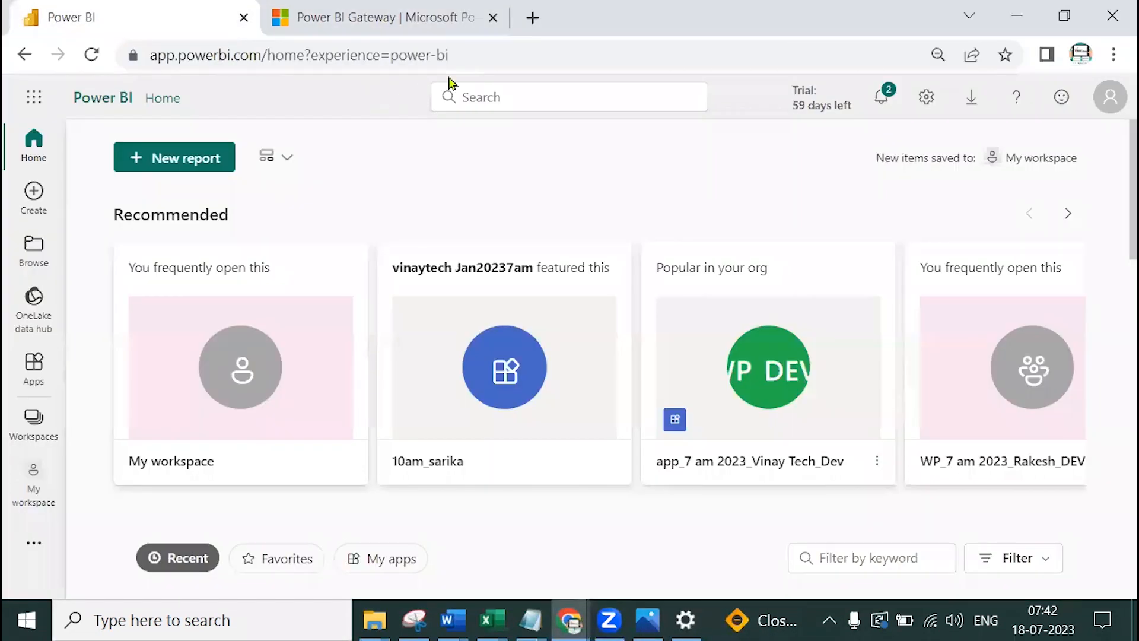
click(468, 54)
text(app.powerbi.com)
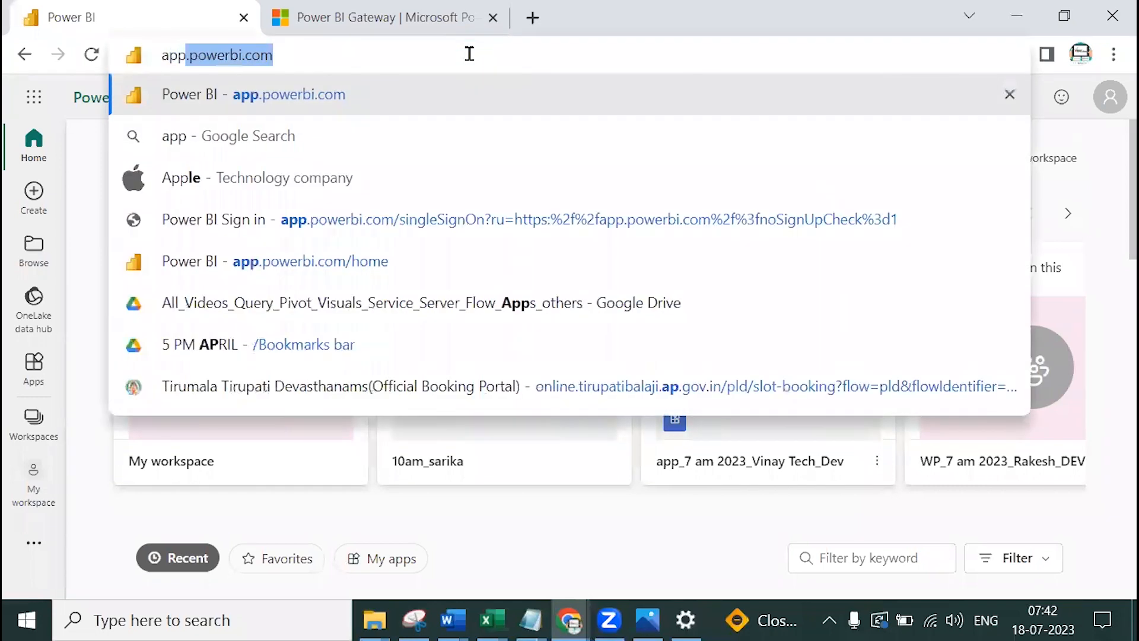
key(Delete)
key(Return)
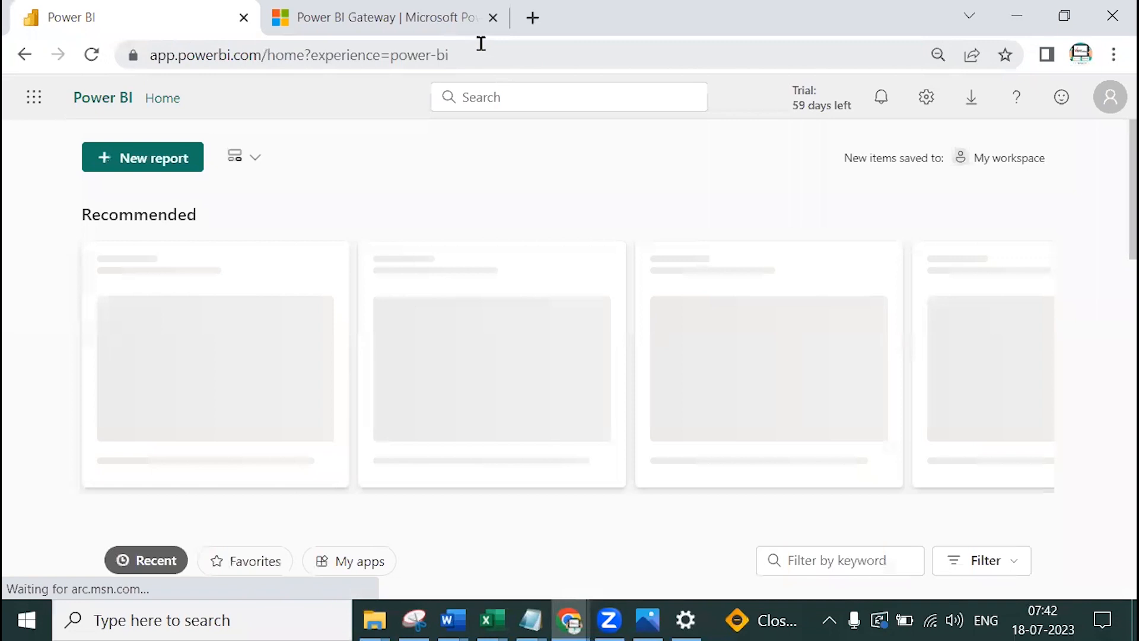
Close the Gateway tab, check the signed-in account and open Power BI settings
click(493, 18)
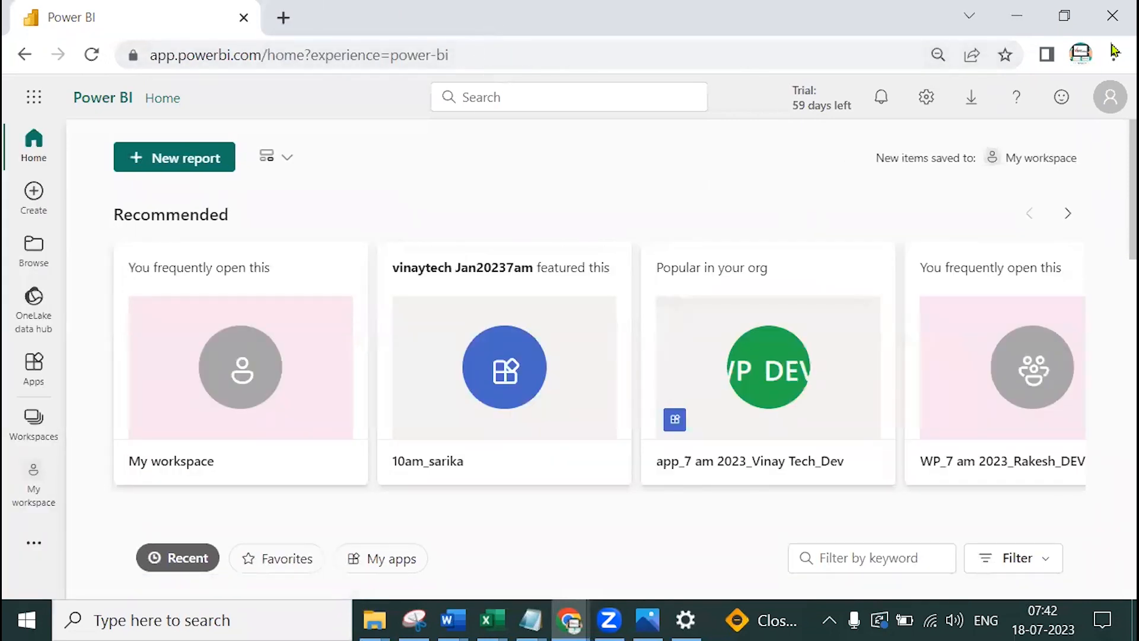
click(1109, 97)
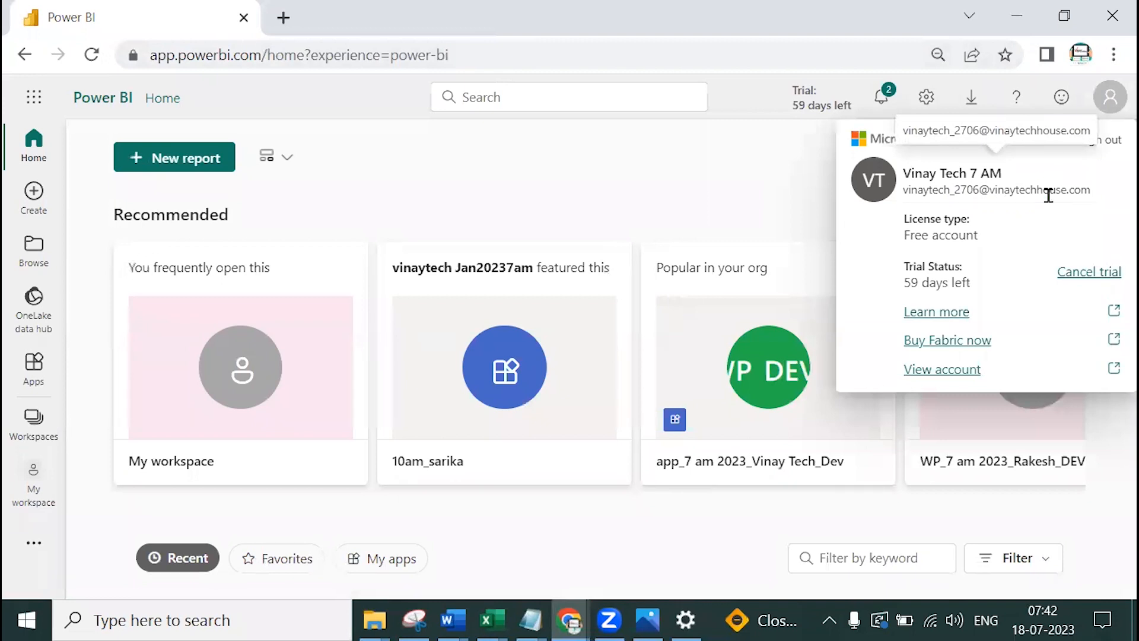
click(750, 193)
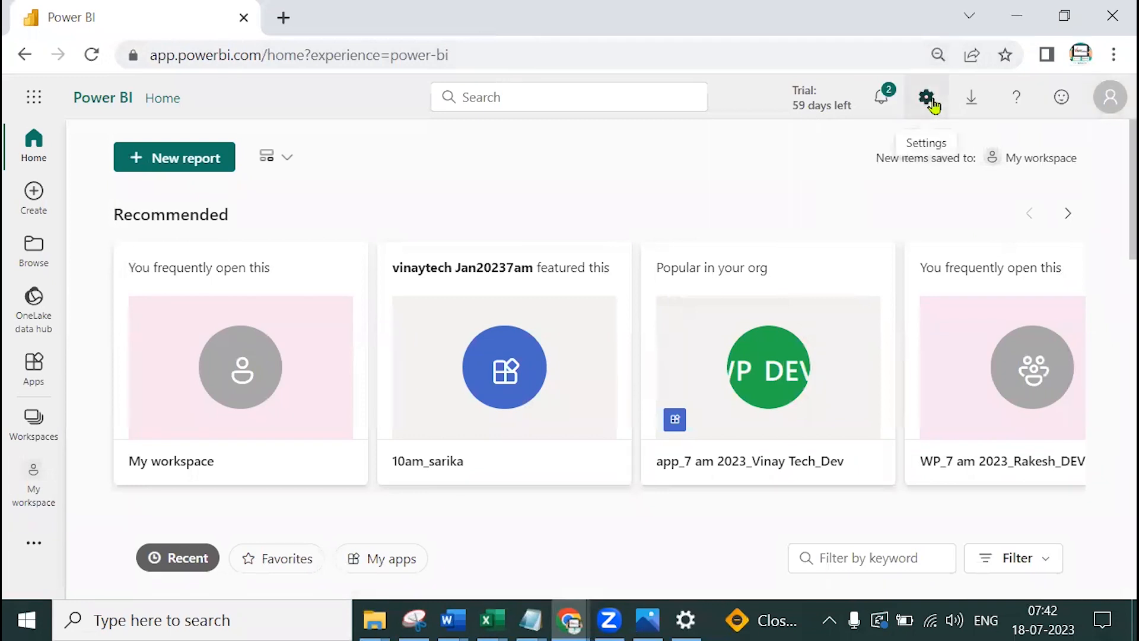
click(937, 104)
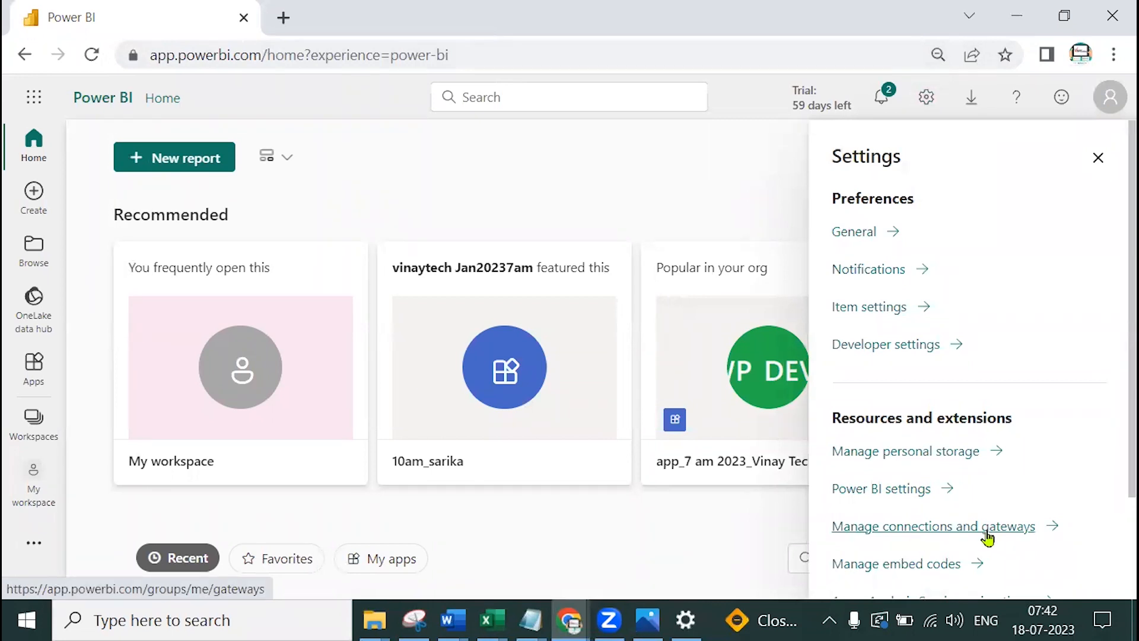
Confirm gateway gw_Vinay Tech_2023 shows Online under On-premises data gateways, then return to Connections
click(927, 528)
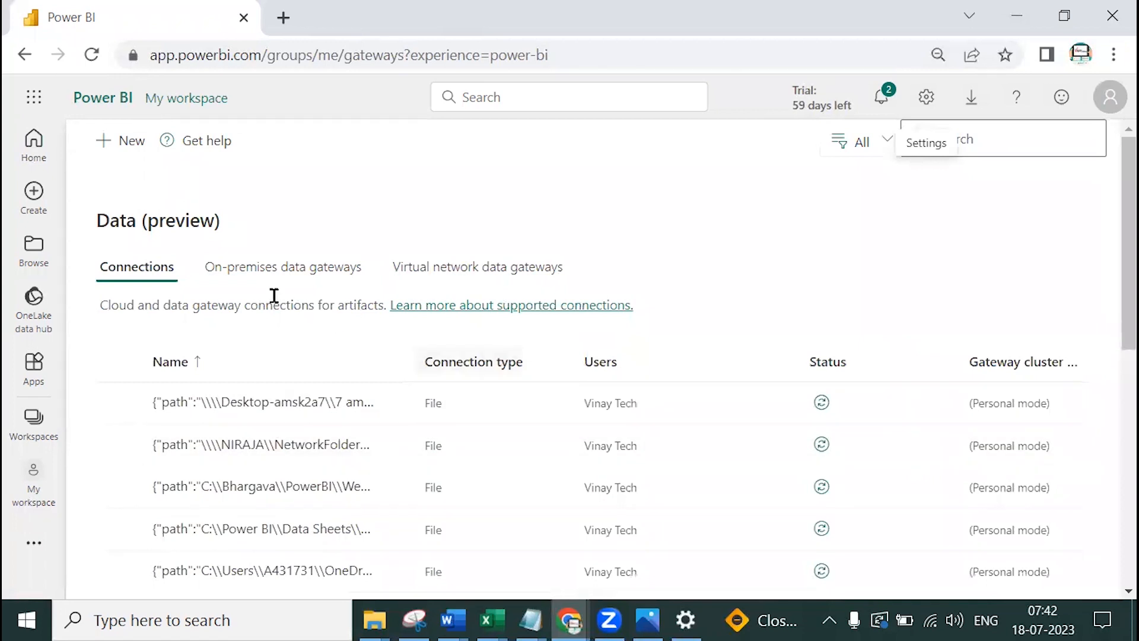
click(315, 274)
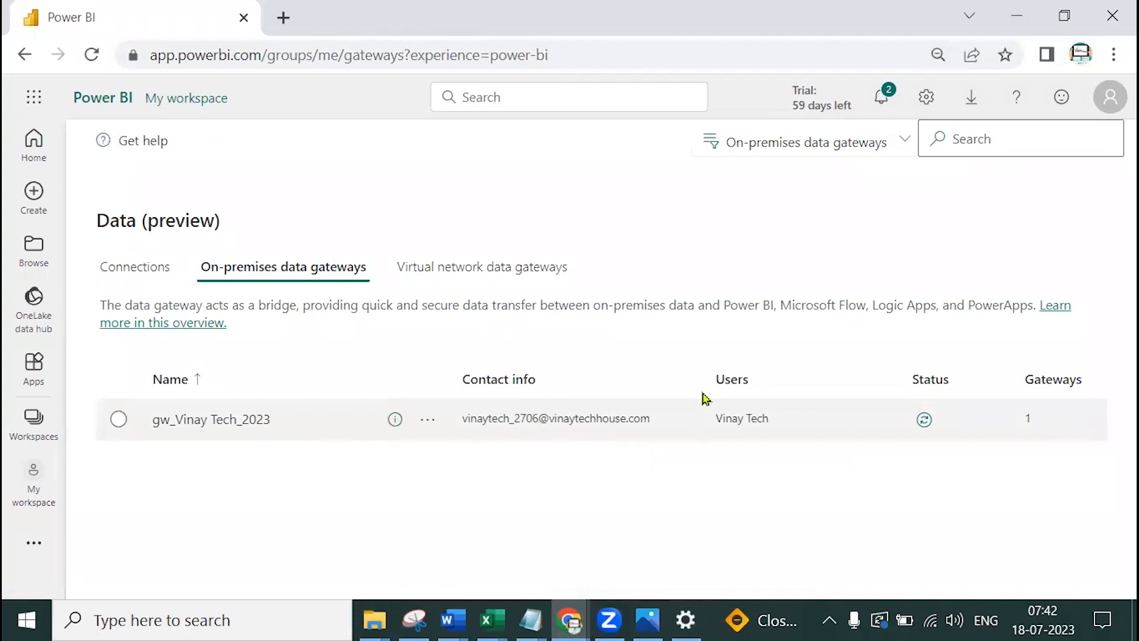
click(925, 422)
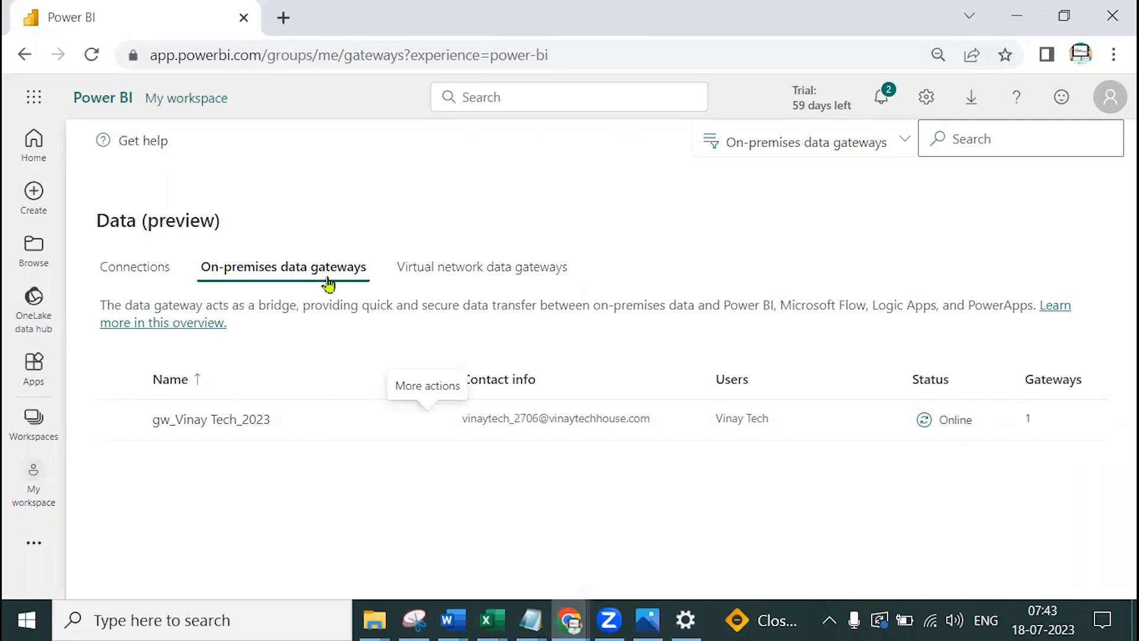
click(137, 278)
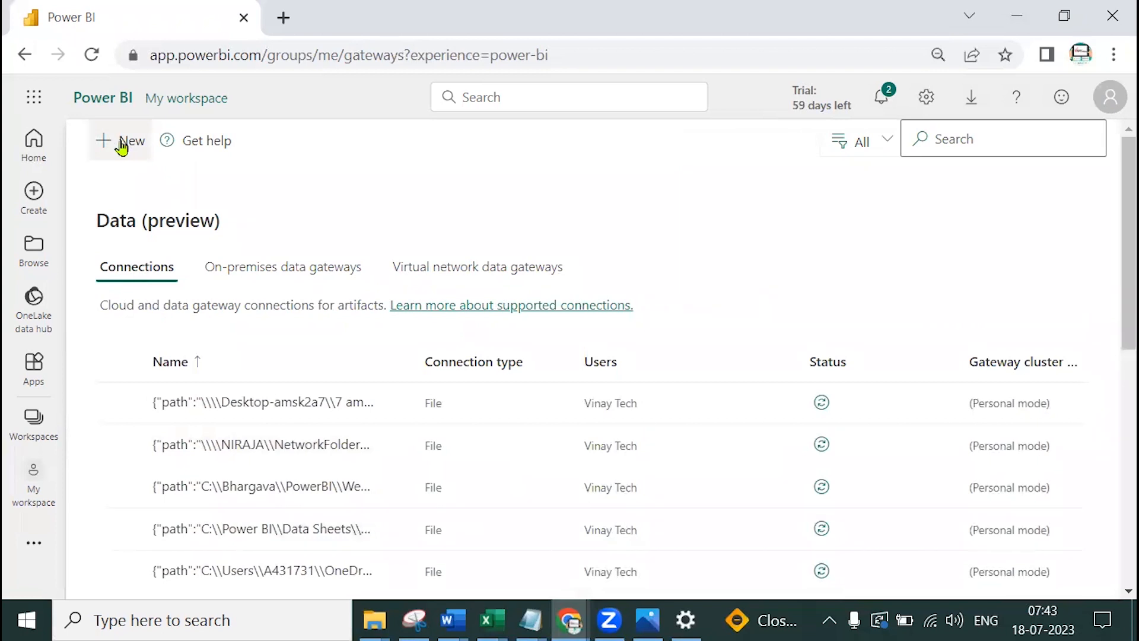
Start a new connection on gateway gw_Vinay Tech_2023 named ds_excel
click(121, 146)
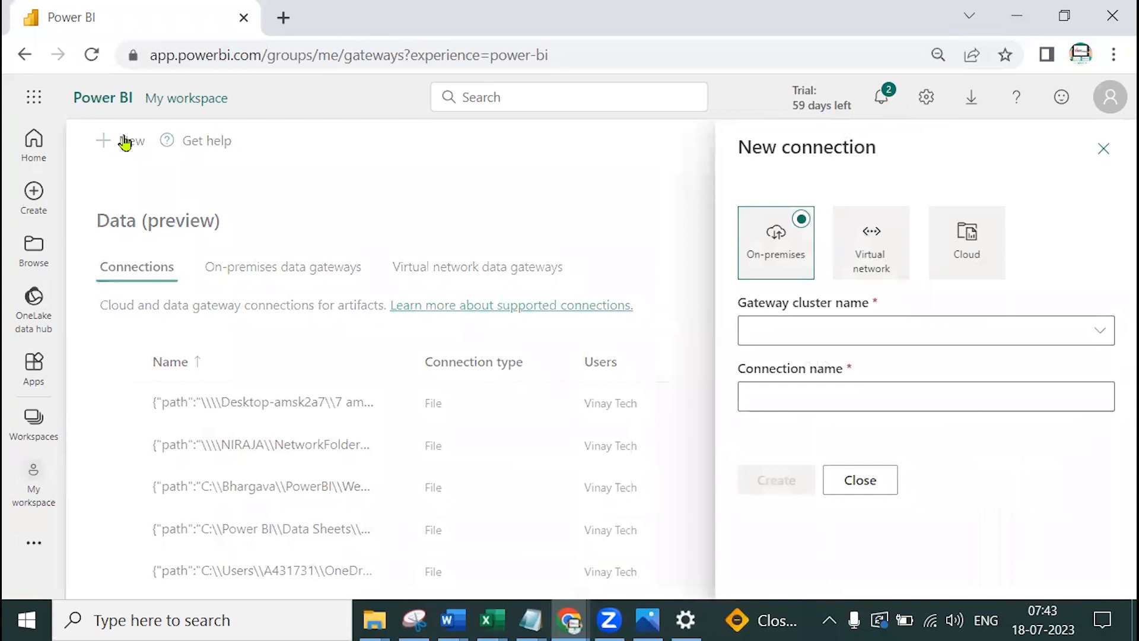
click(1104, 337)
click(831, 372)
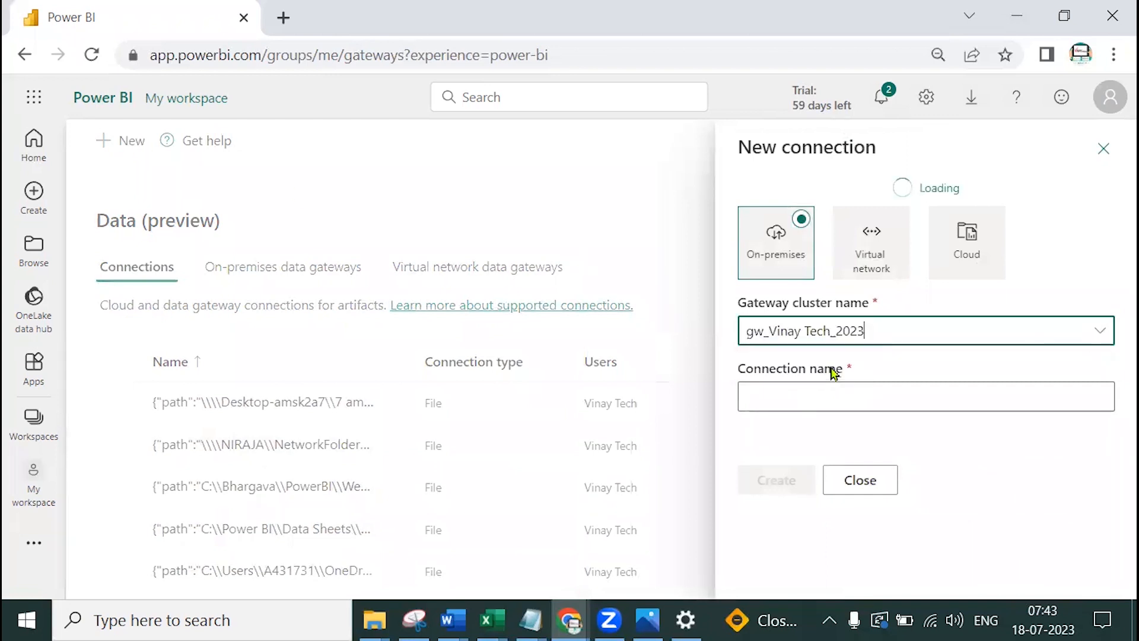
click(801, 395)
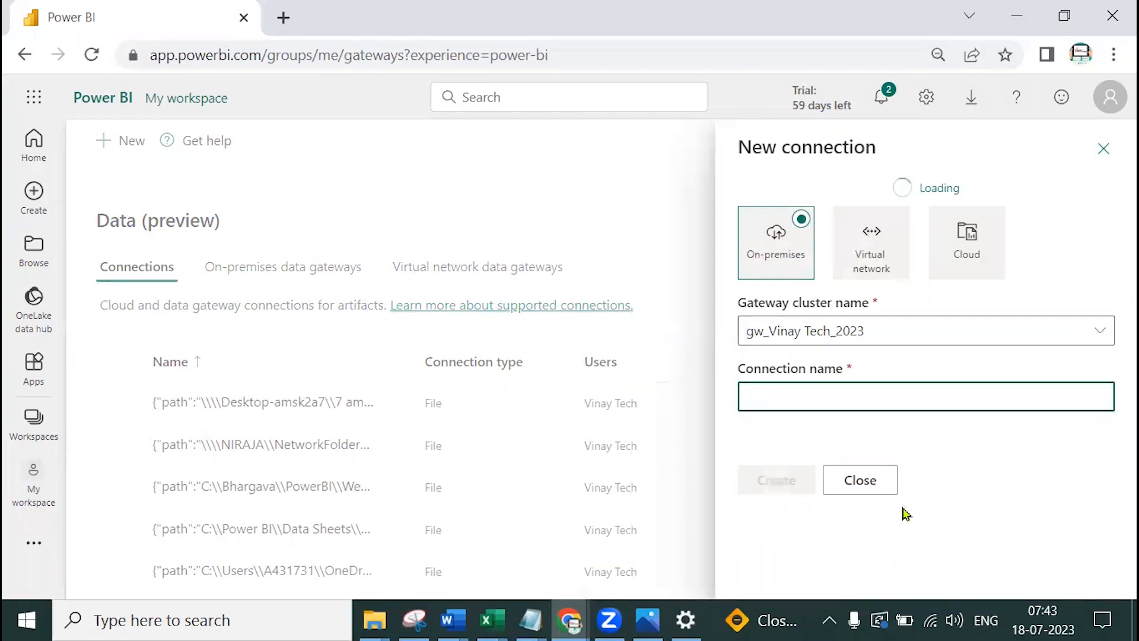
text(ds_excel)
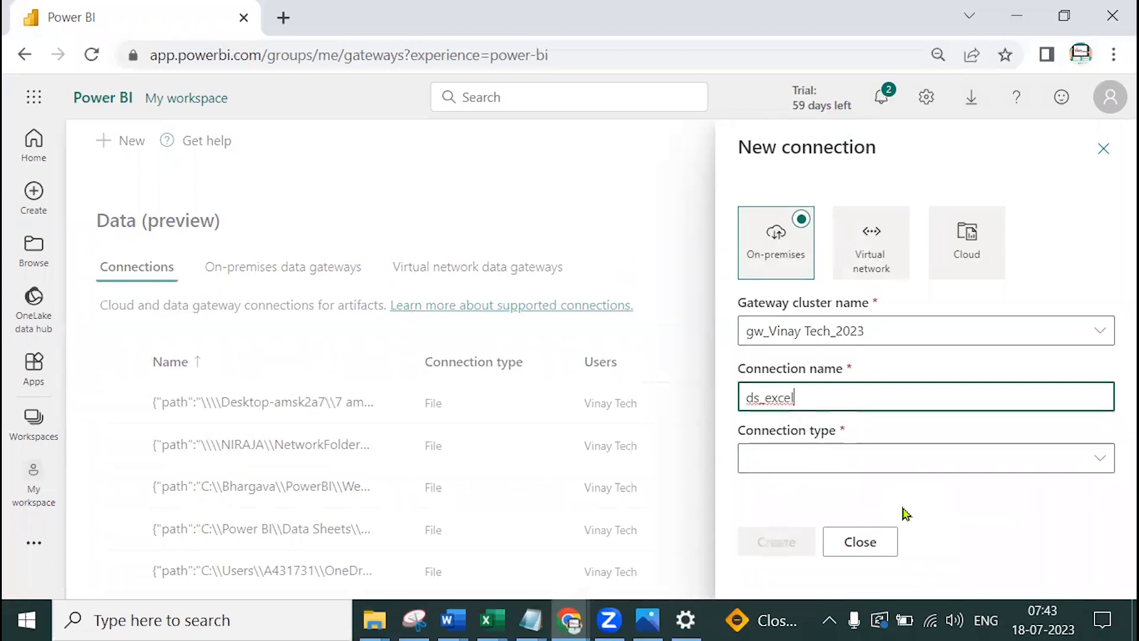
Set the connection type to File, briefly highlighting the name and type with ink
click(1100, 462)
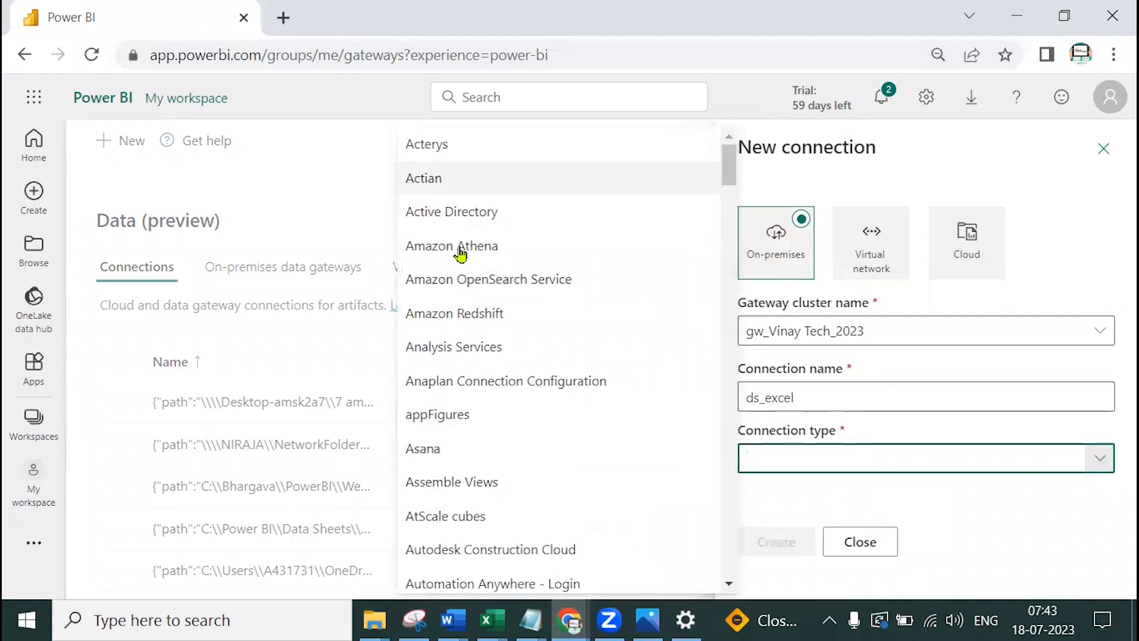
scroll(534, 368, down, 3)
scroll(538, 369, down, 3)
scroll(538, 369, down, 12)
scroll(538, 369, down, 10)
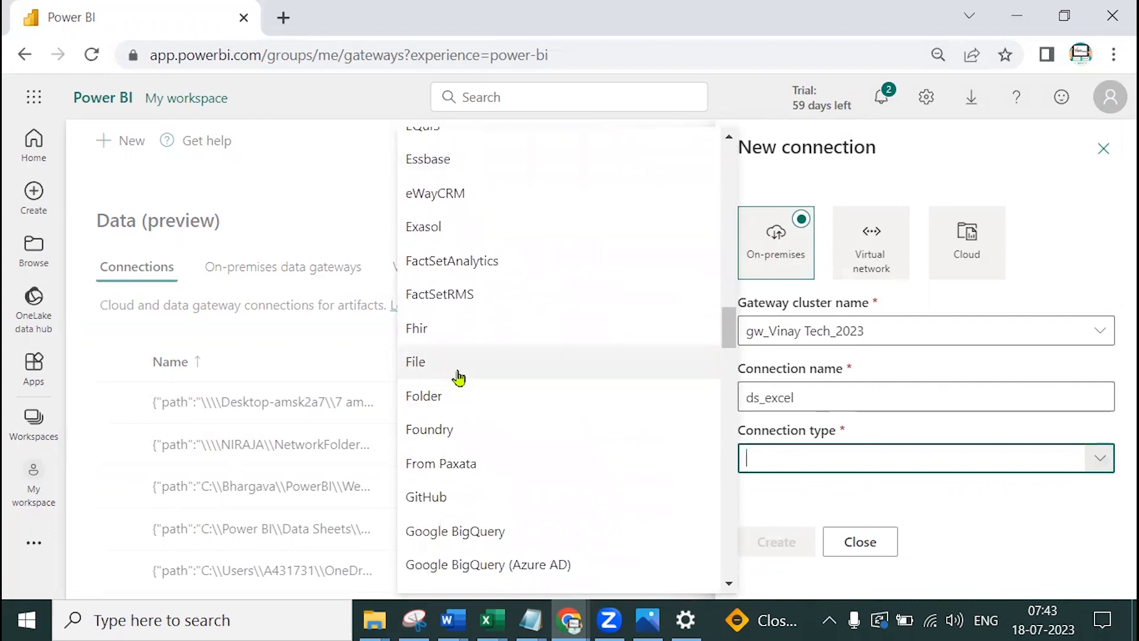
click(458, 377)
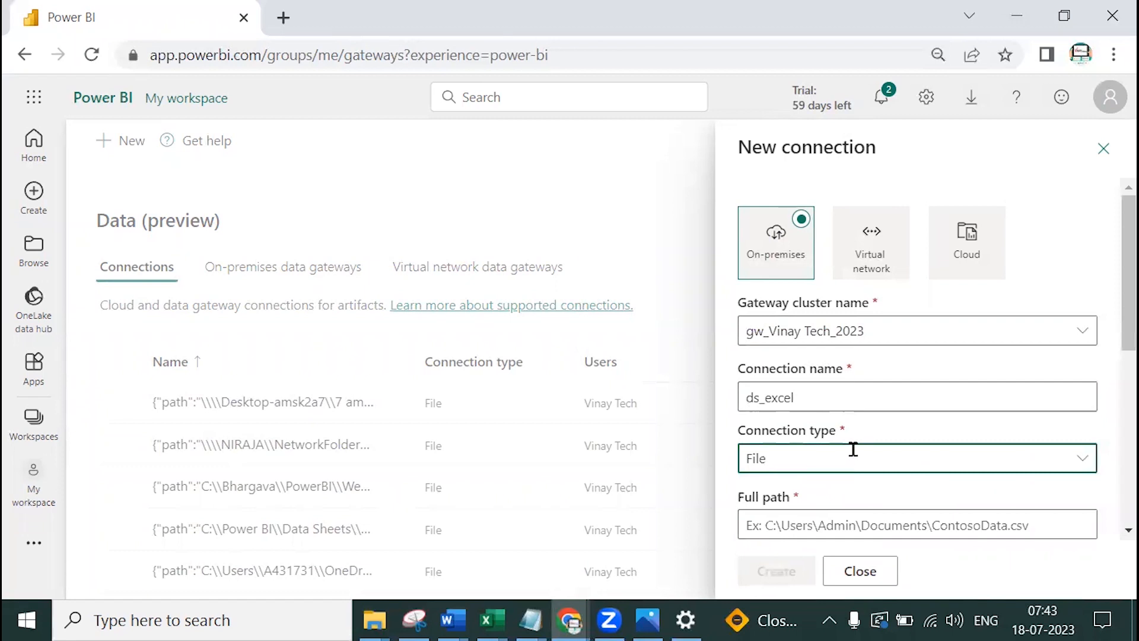
scroll(853, 449, down, 2)
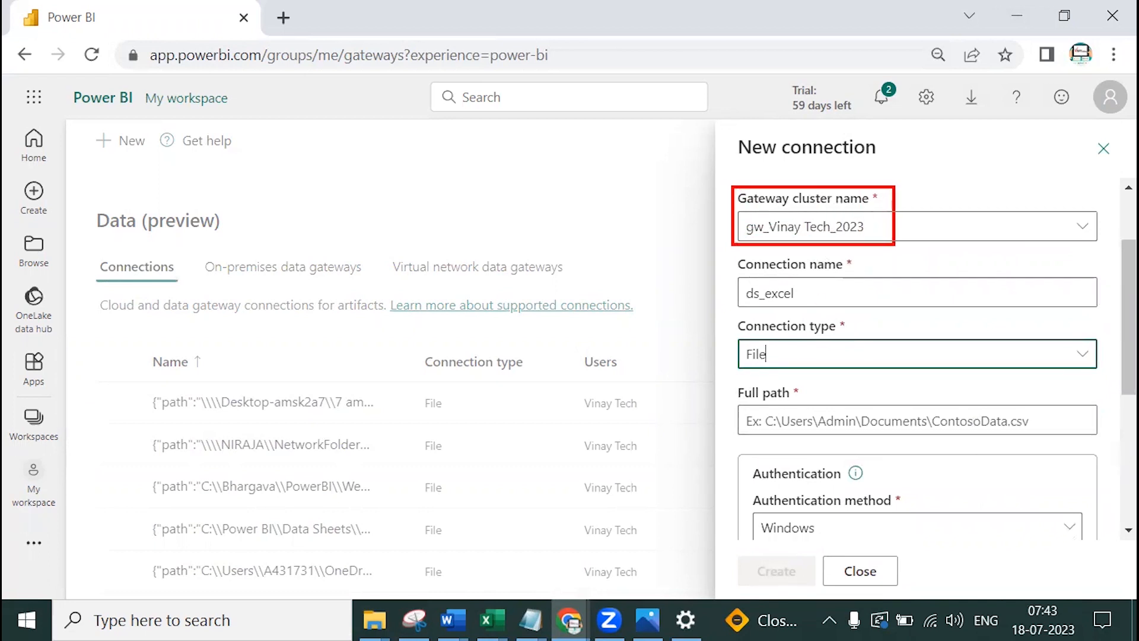
mouse_move(832, 290)
mouse_down()
mouse_move(829, 304)
mouse_move(855, 309)
mouse_move(857, 293)
mouse_move(882, 291)
mouse_move(897, 327)
mouse_up()
drag(787, 354, 840, 333)
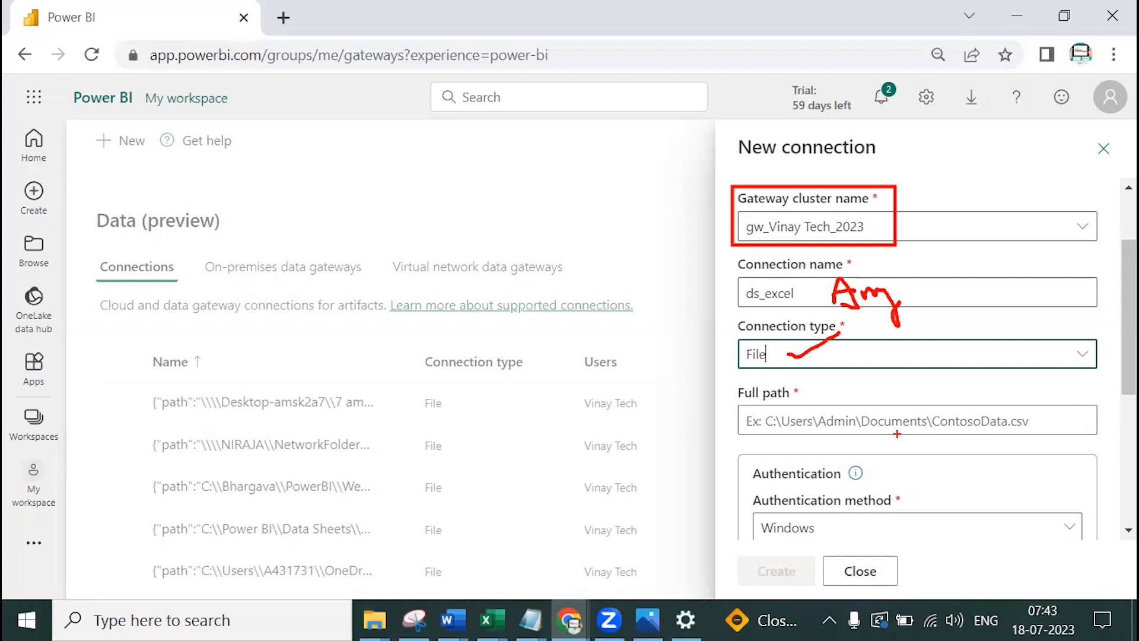
key(Escape)
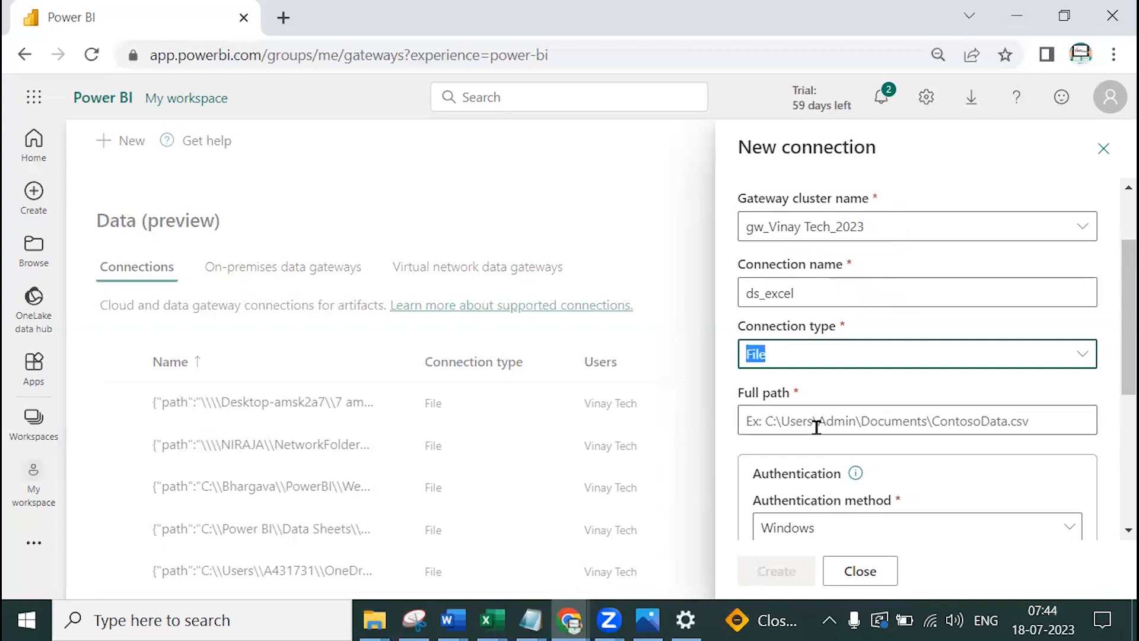
Switch to File Explorer and open the Batches\7 AM JUNE folder
click(373, 620)
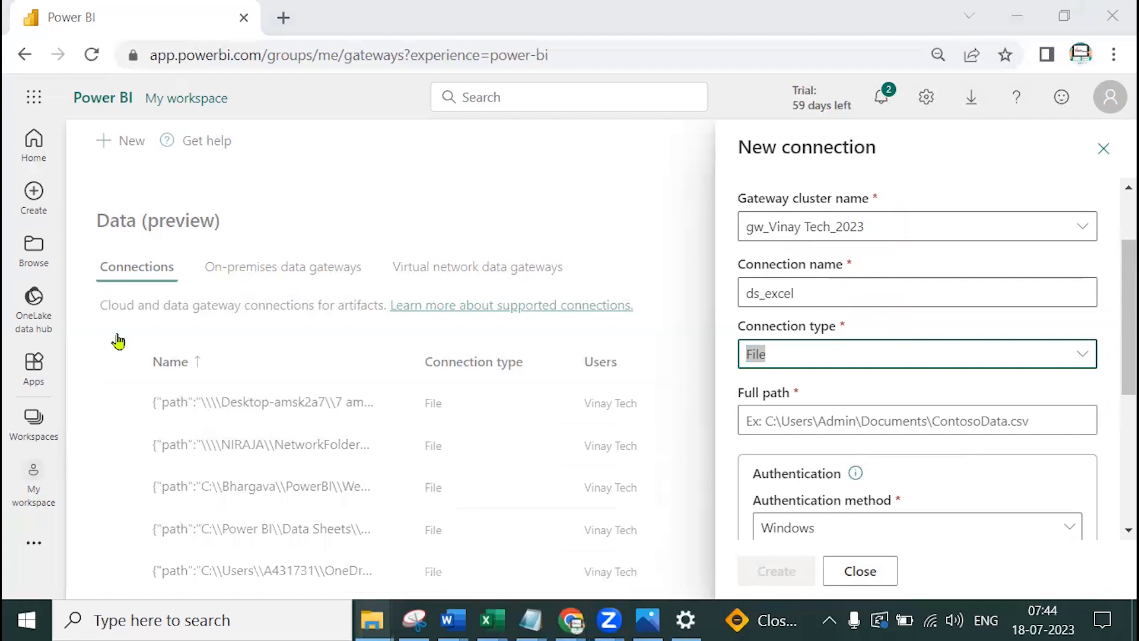
click(107, 261)
double_click(295, 363)
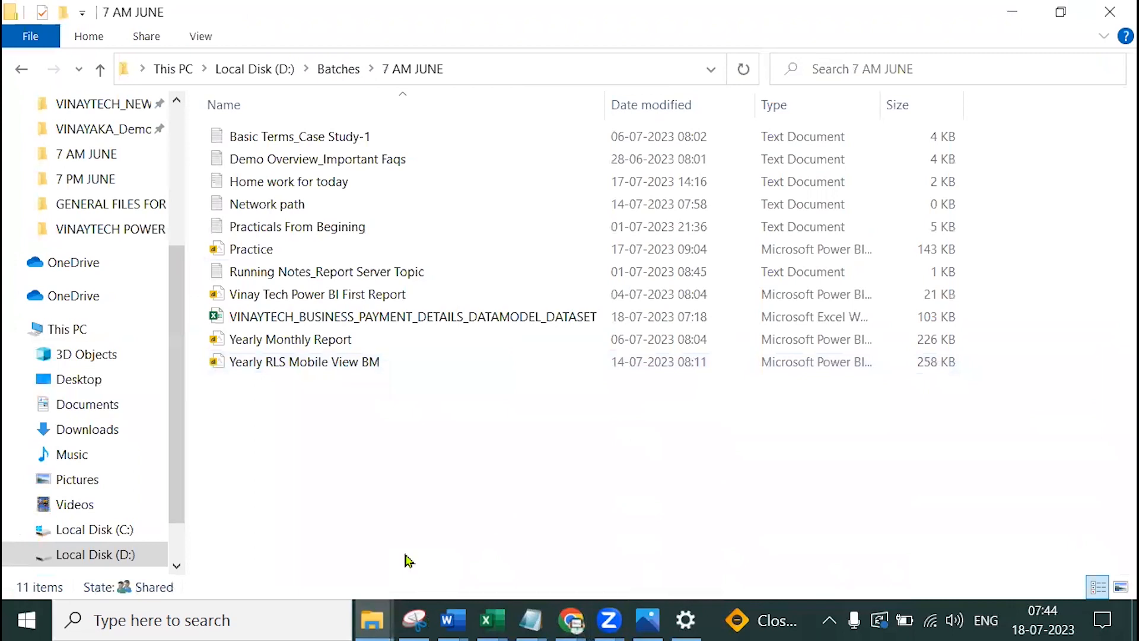
Show the Sharing tab of the 7 AM JUNE folder's Properties and select its network path
click(481, 319)
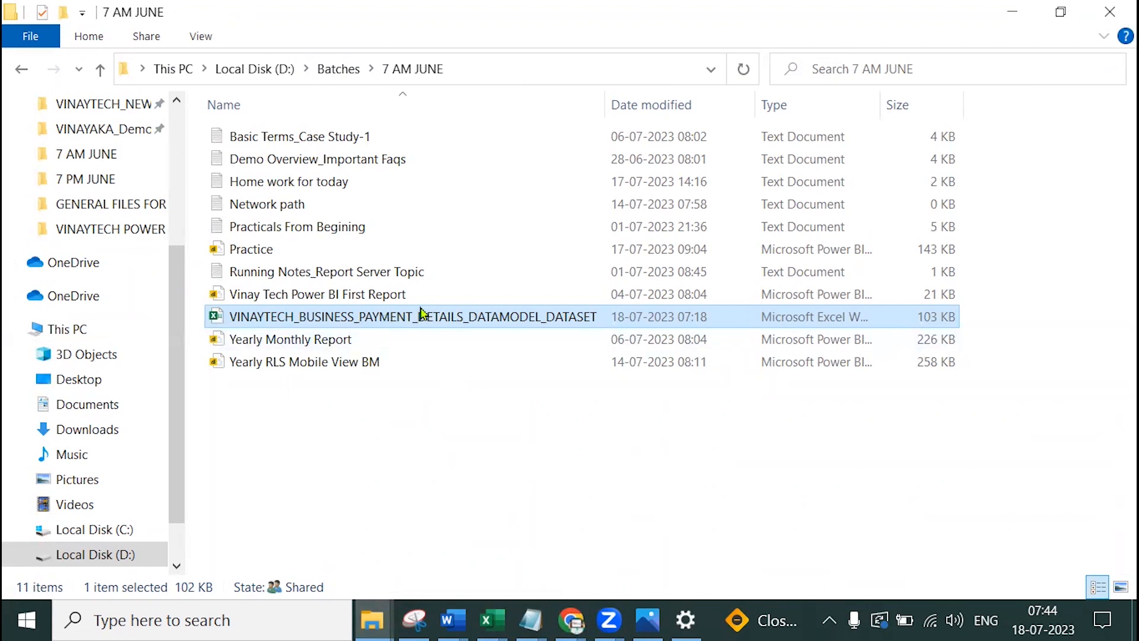
click(353, 70)
right_click(282, 369)
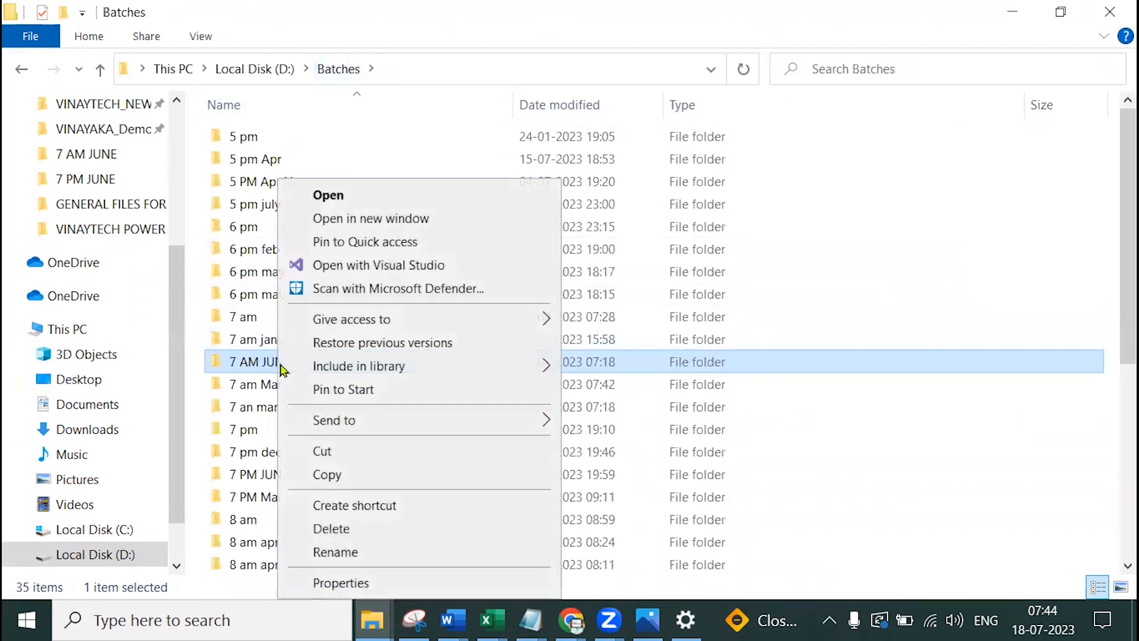
click(358, 584)
click(453, 138)
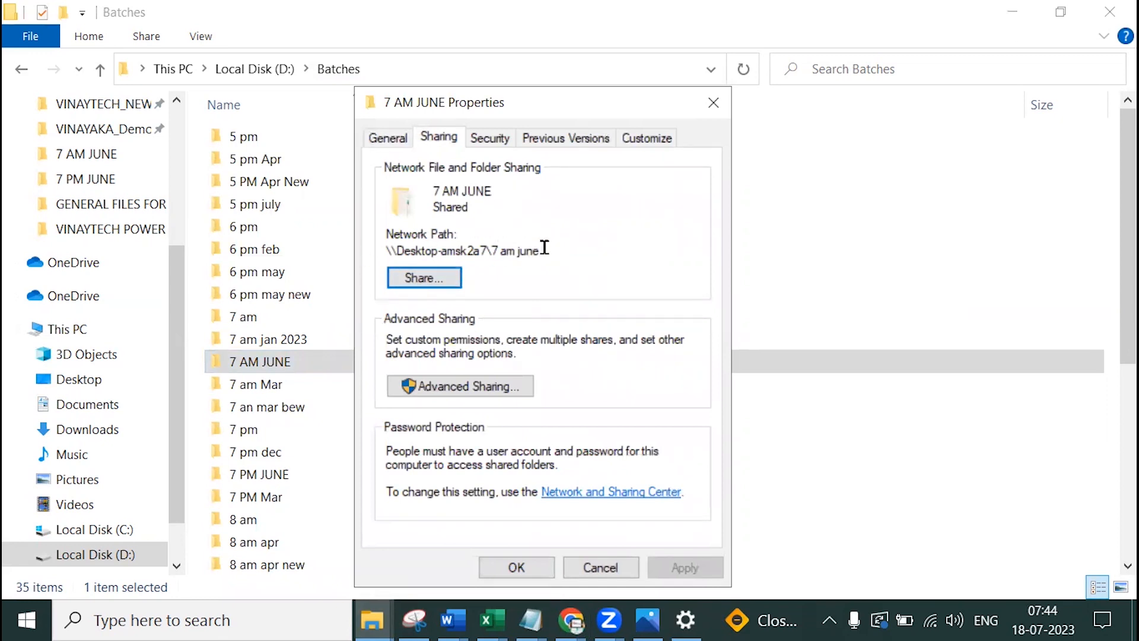
drag(386, 250, 531, 248)
In the sharing list, remove Everyone and add Everyone back
click(448, 278)
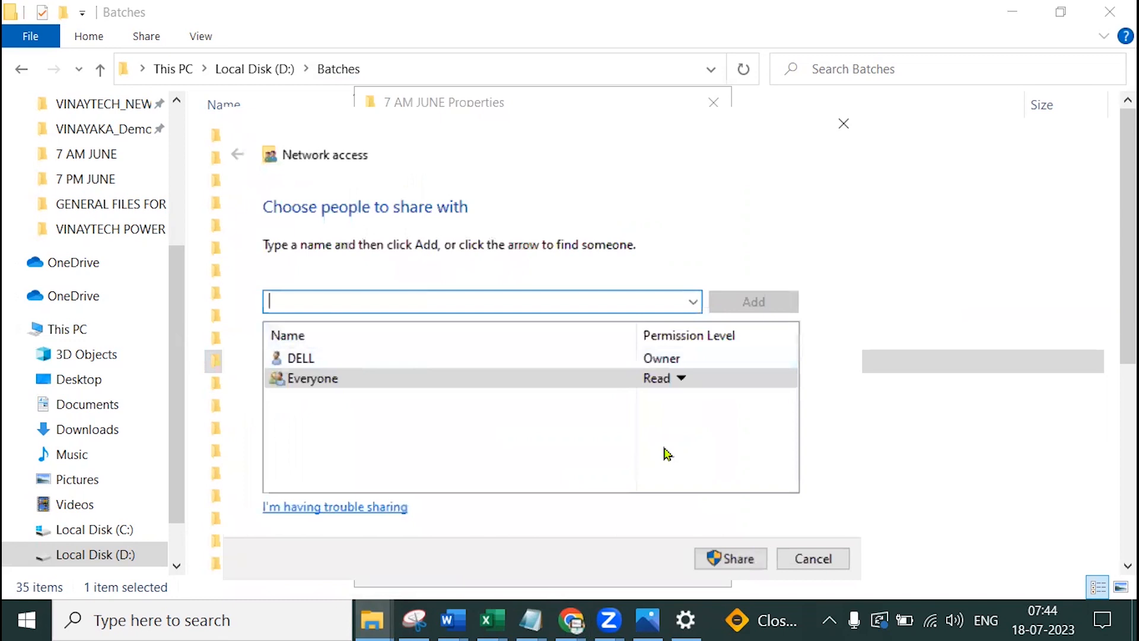
click(682, 378)
click(727, 436)
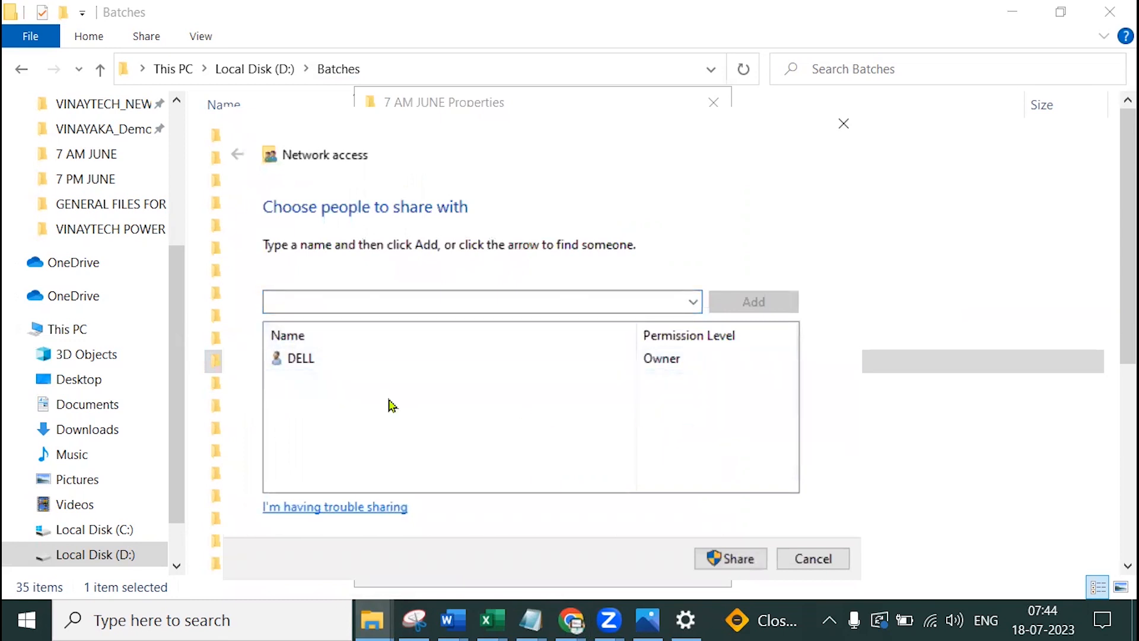
click(398, 303)
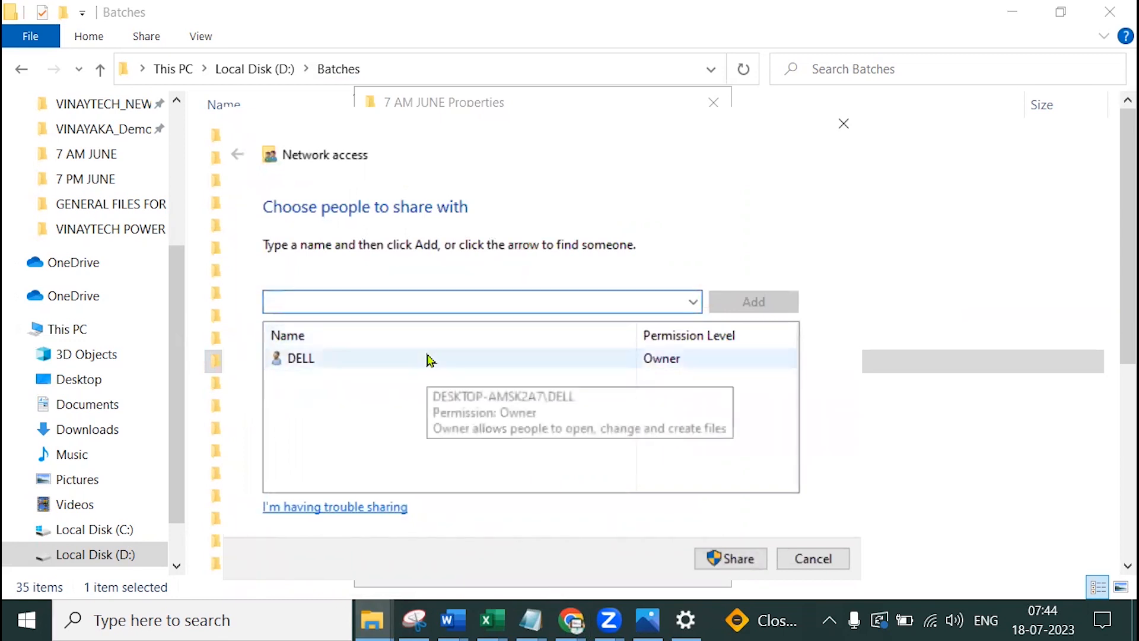
text(r)
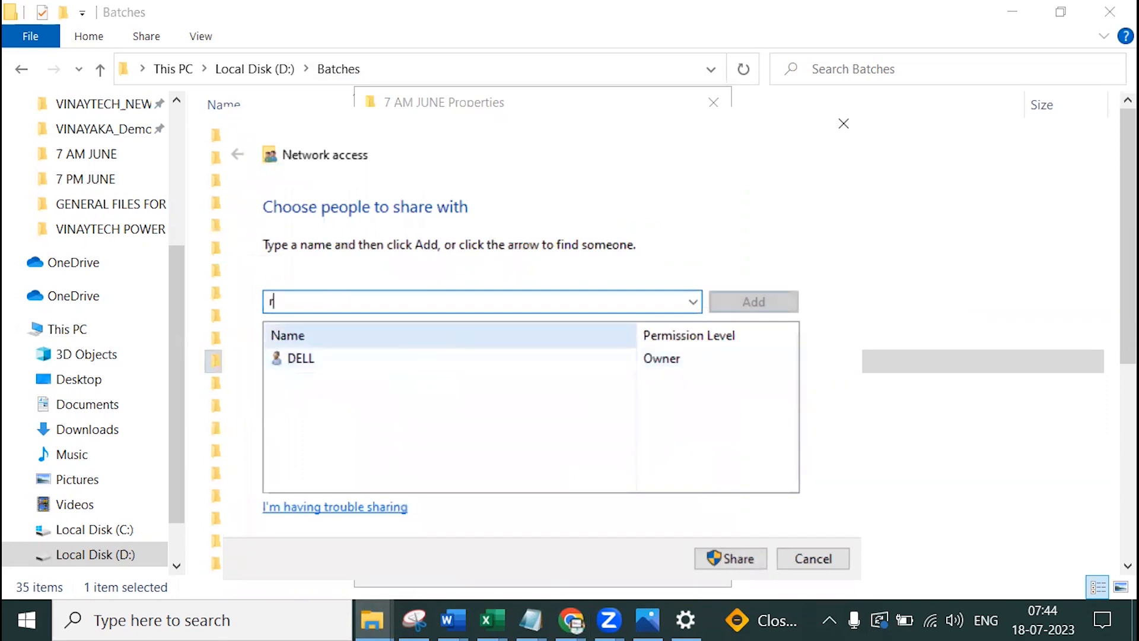
text(ajesh)
key(BackSpace)
key(BackSpace)
key(BackSpace)
key(BackSpace)
key(BackSpace)
key(BackSpace)
text(kisho)
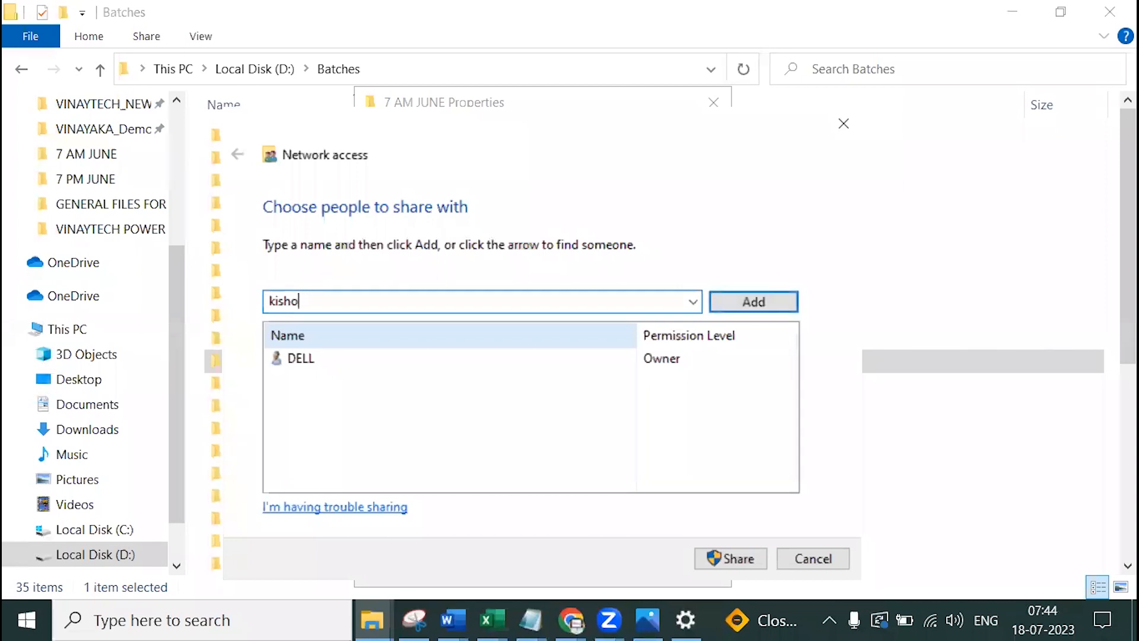
key(BackSpace)
key(BackSpace)
text(everyone)
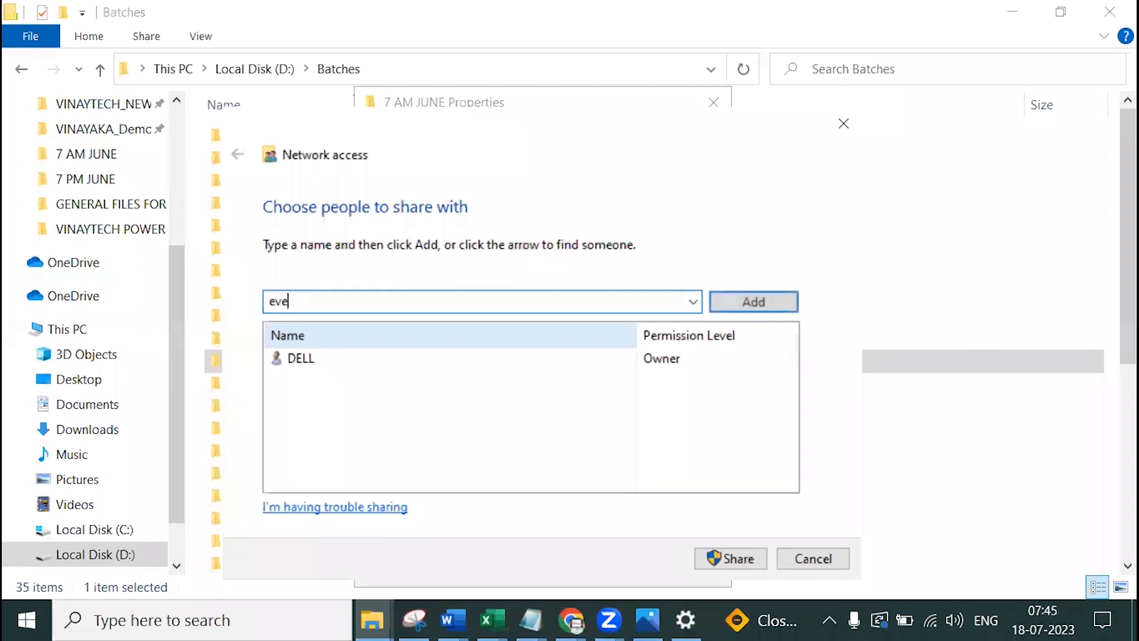
click(741, 304)
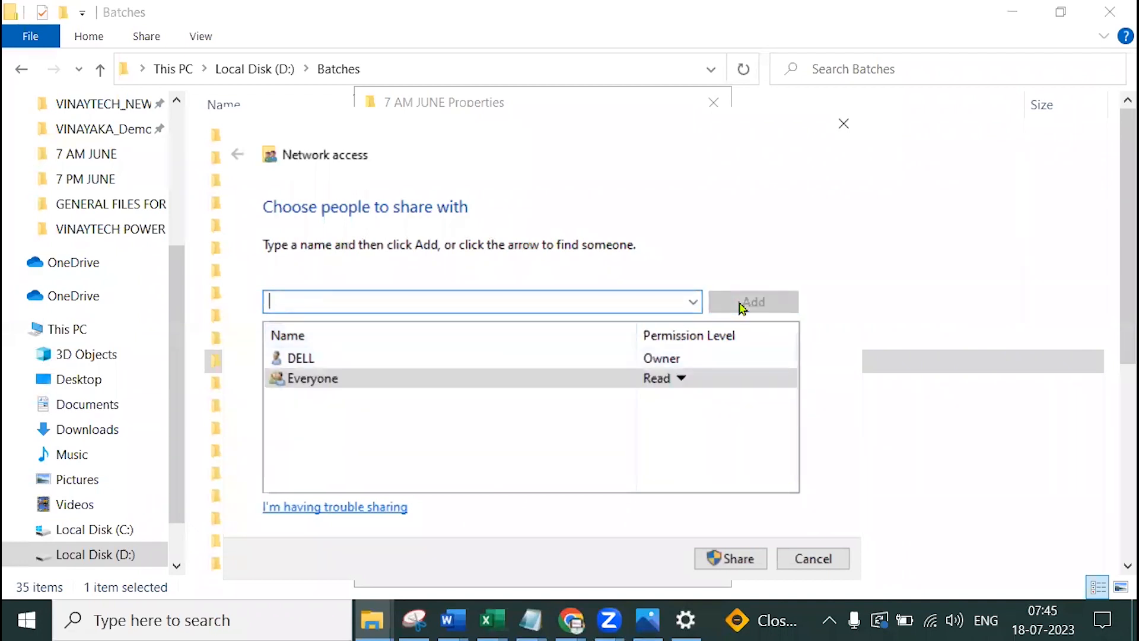
Set Everyone's permission level to Read
click(679, 380)
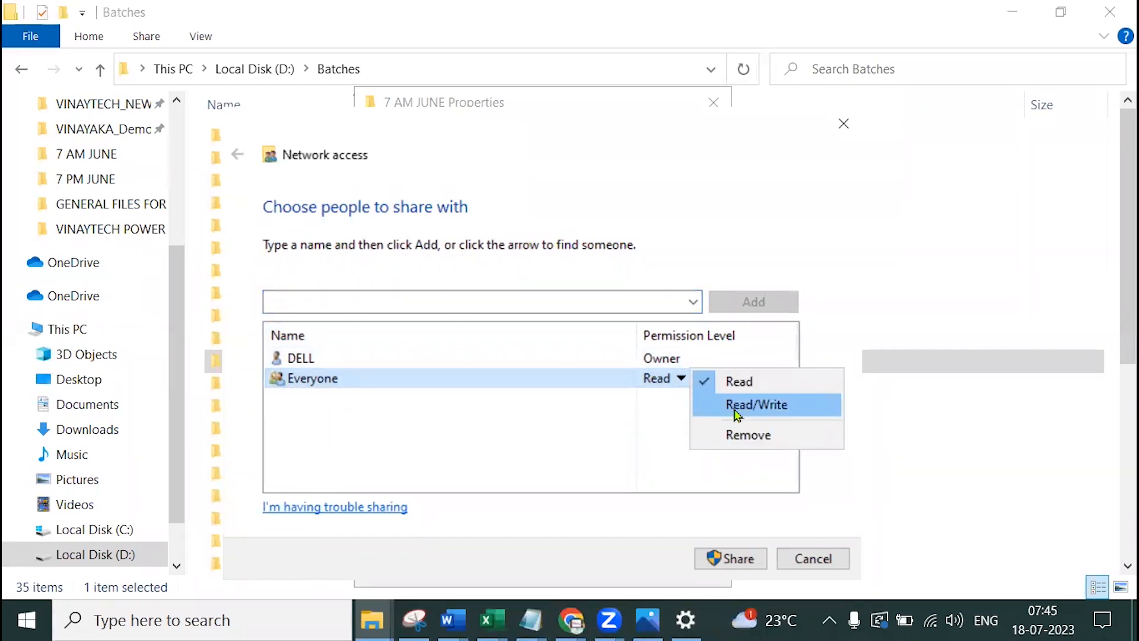
click(735, 410)
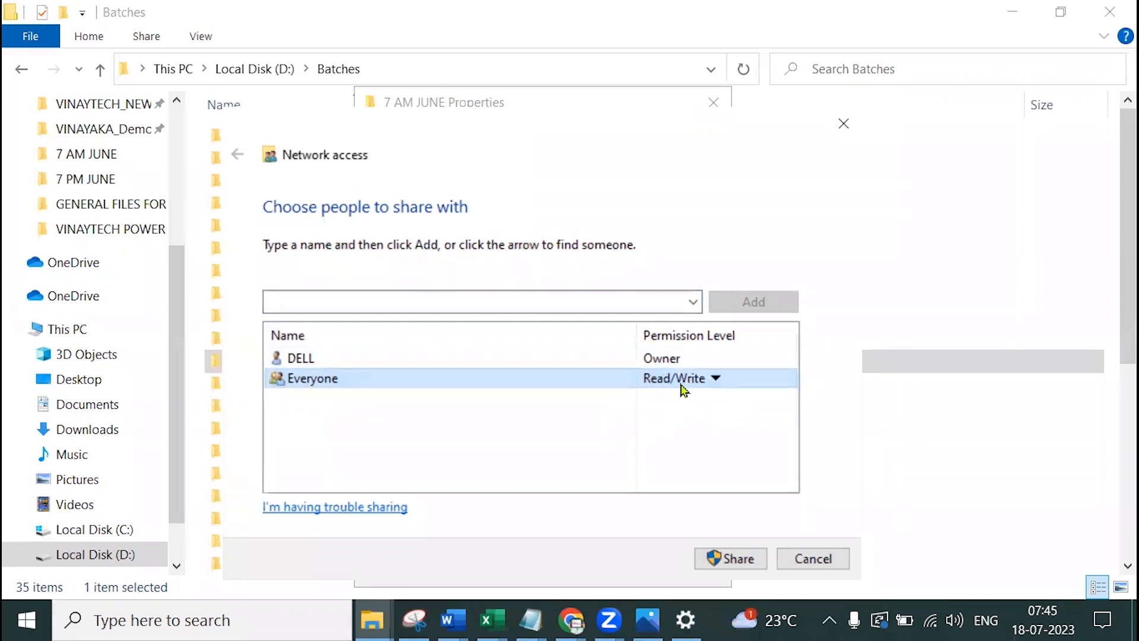
click(714, 378)
click(771, 381)
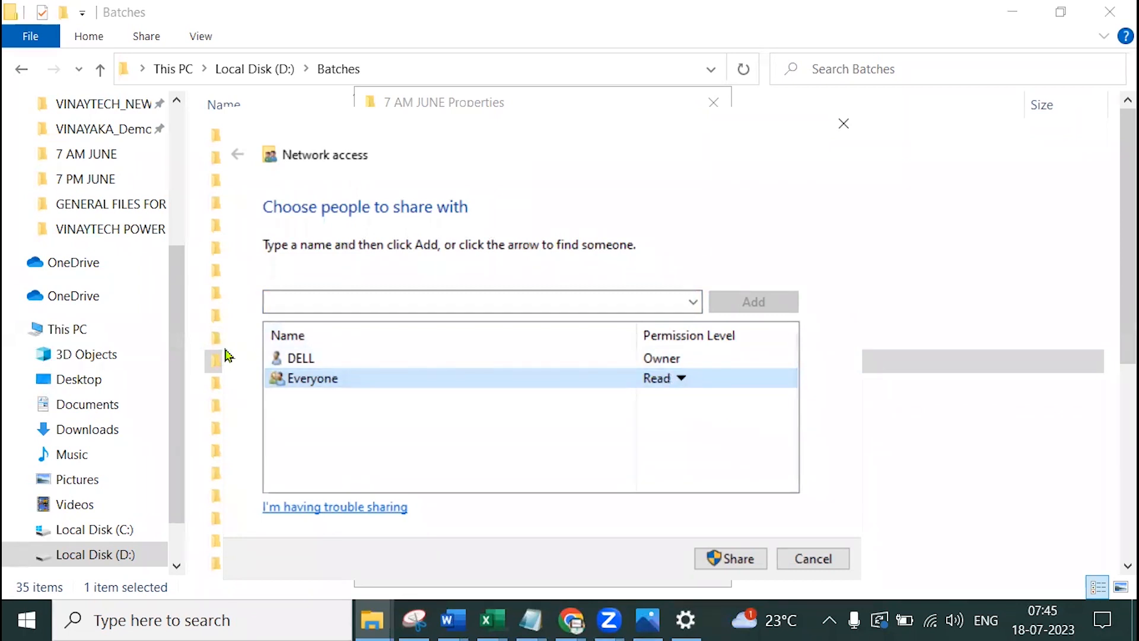
drag(437, 144, 624, 139)
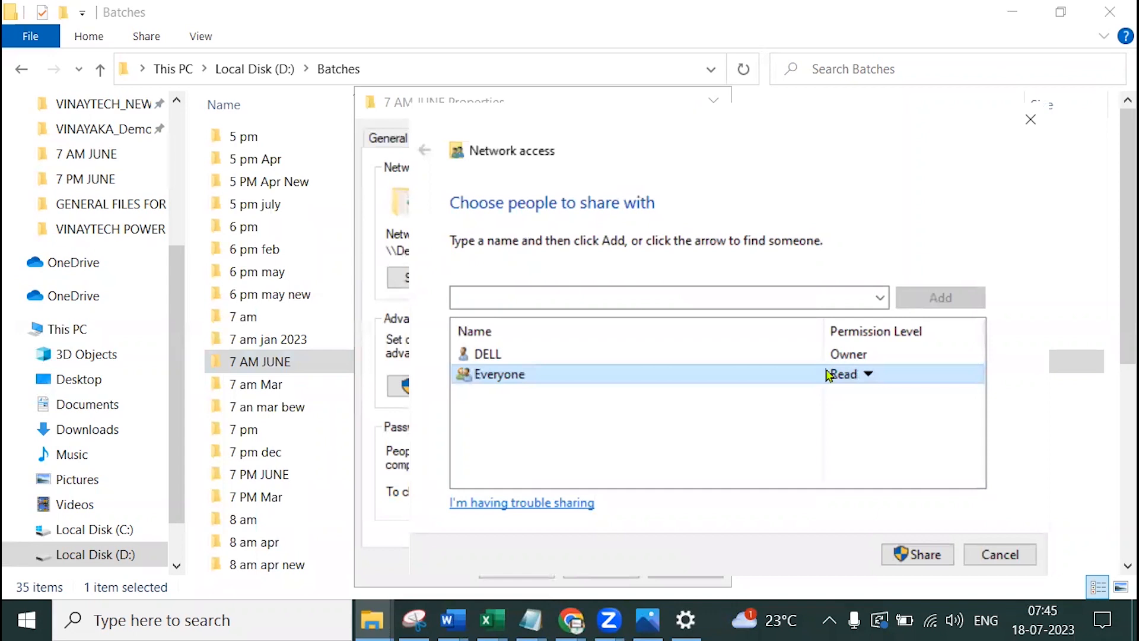
click(867, 374)
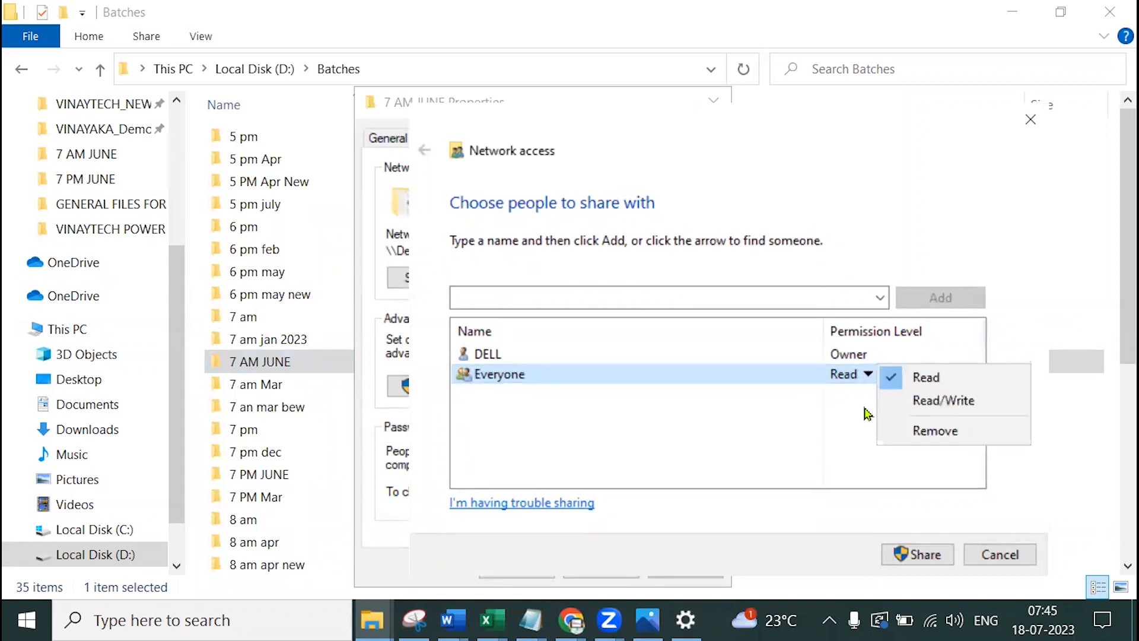
click(917, 402)
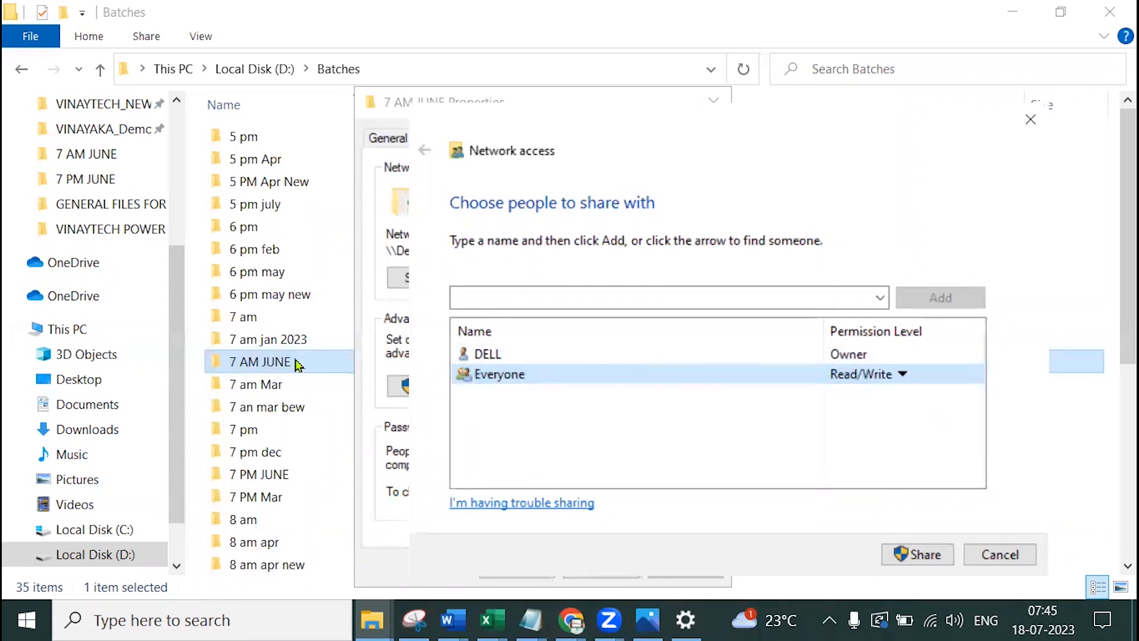
click(901, 374)
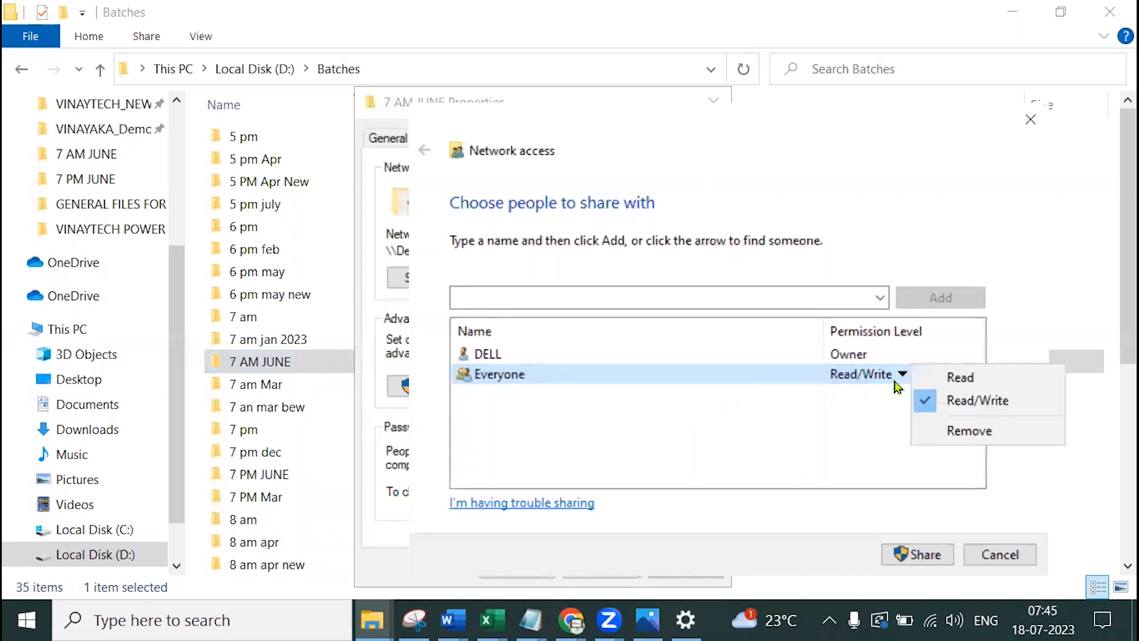
click(955, 378)
Share the folder, finish with Done, select the network path, and close Properties
click(908, 551)
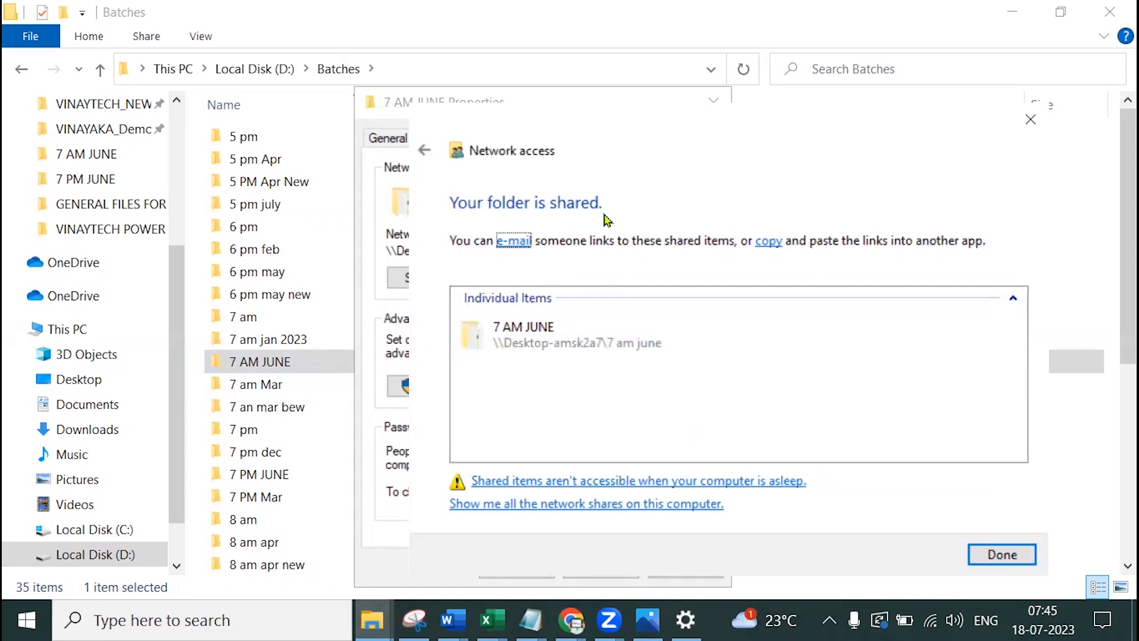
click(1003, 554)
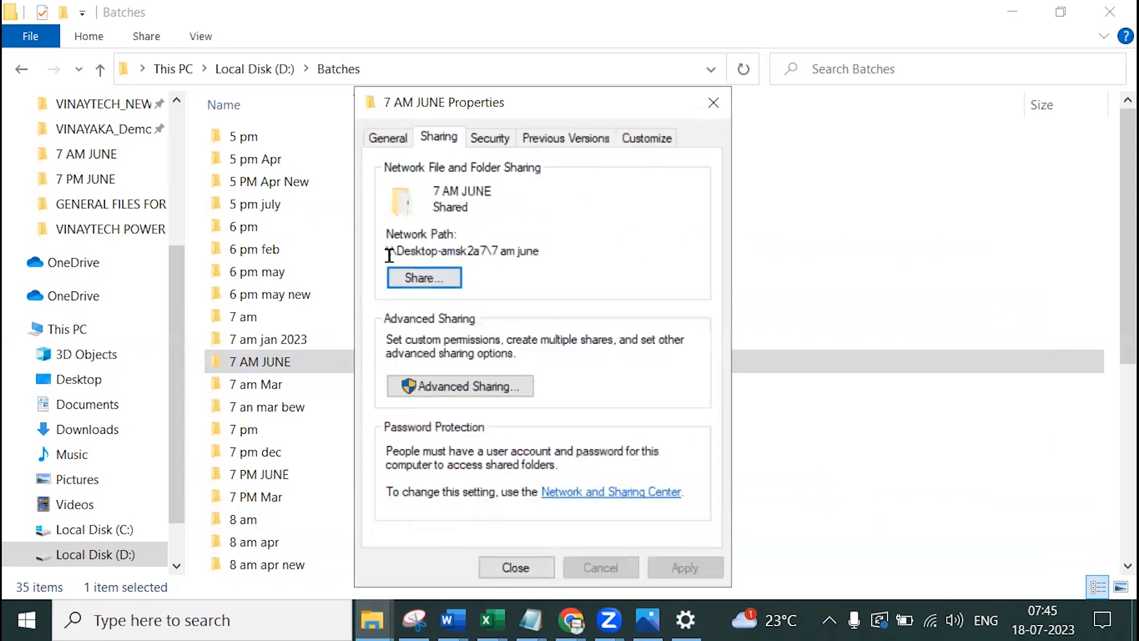
drag(388, 255, 546, 251)
key(ctrl+c)
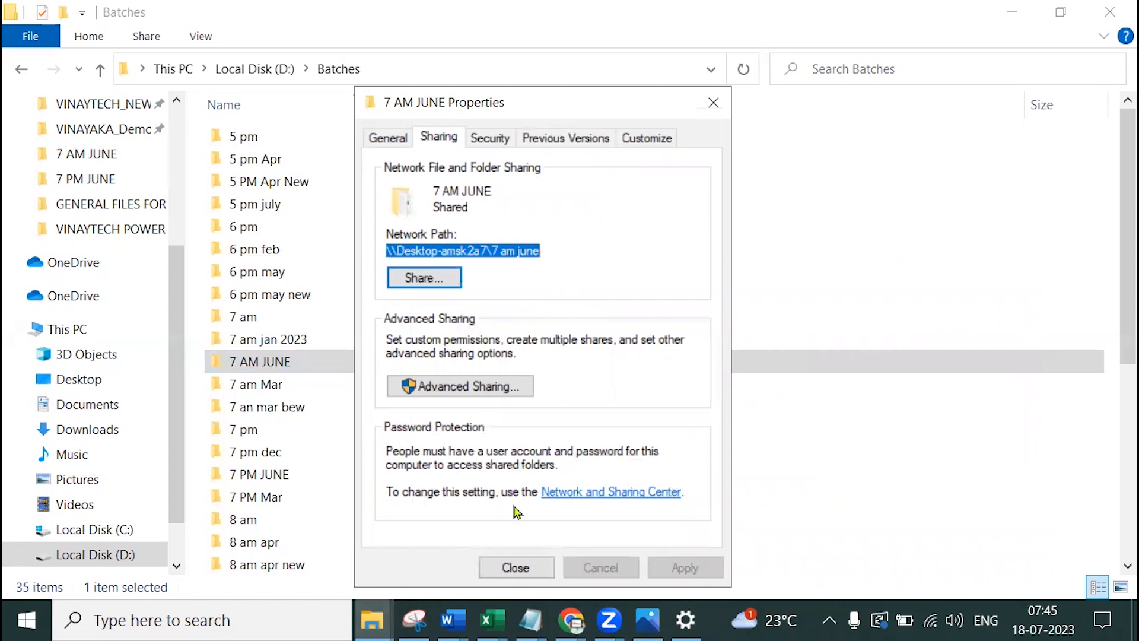
click(515, 567)
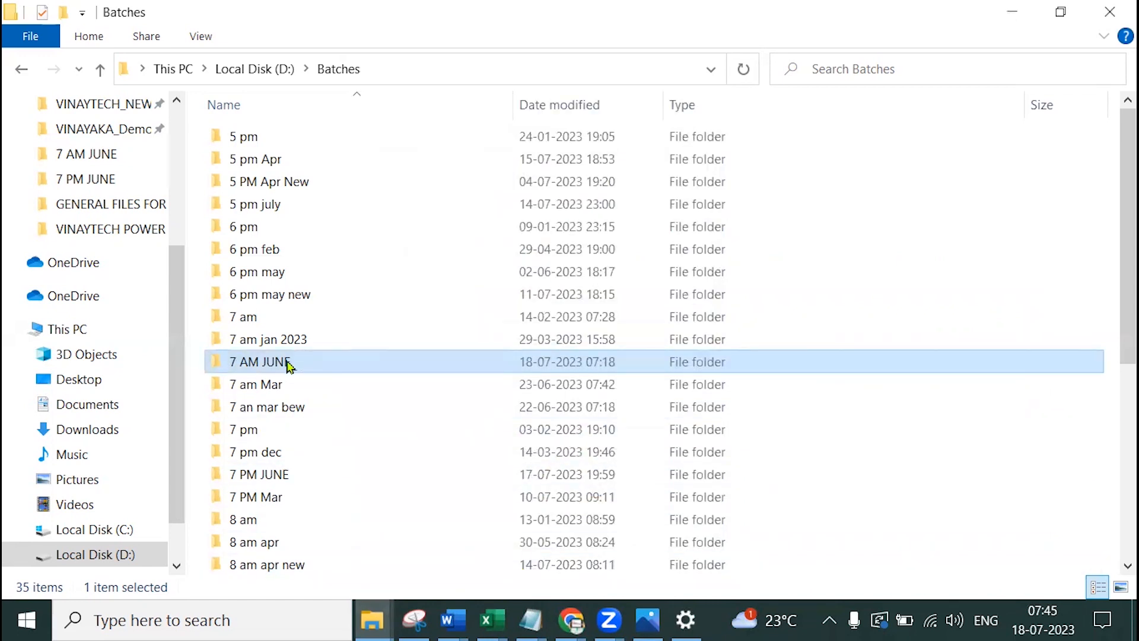
Create a new text document named File_NetworkPath inside the 7 AM JUNE folder
double_click(289, 363)
right_click(249, 509)
mouse_move(347, 467)
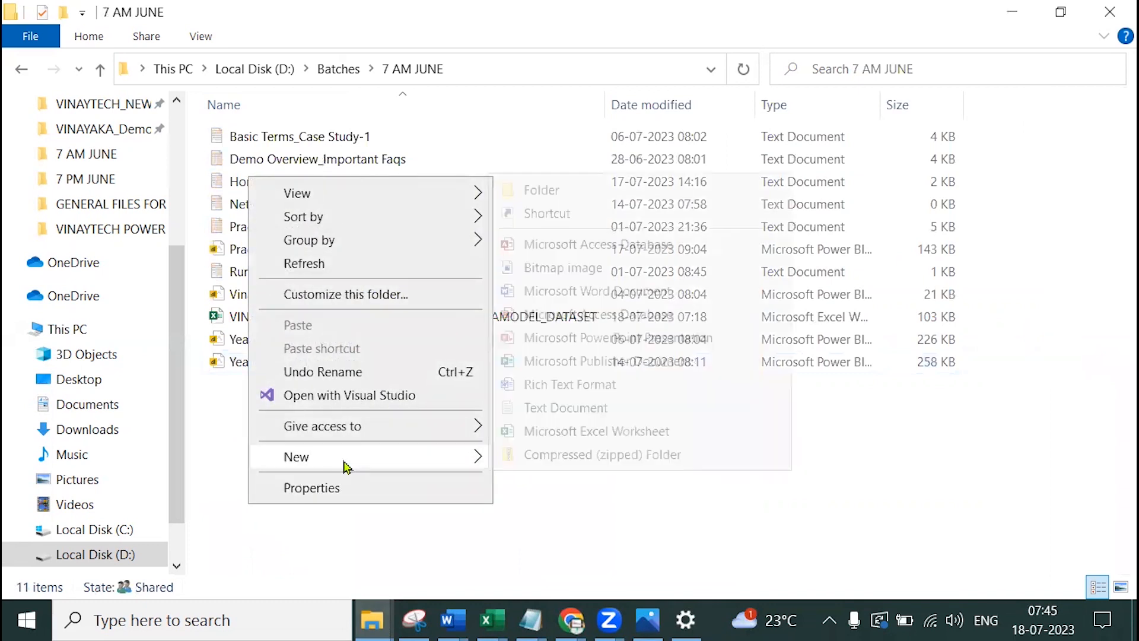
click(566, 408)
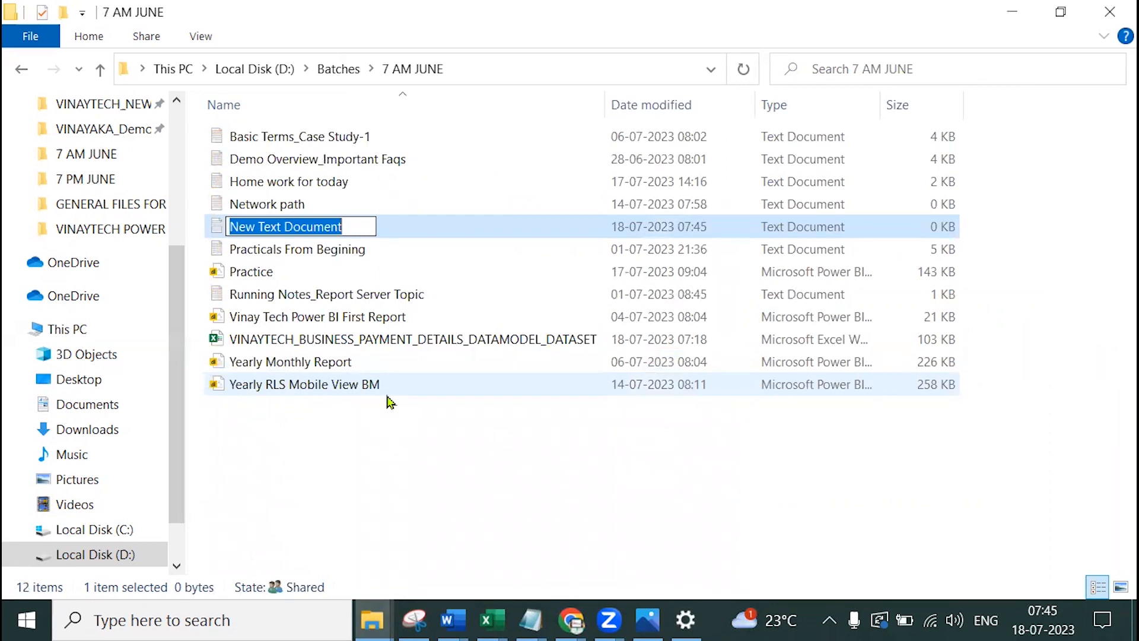
text(File)
key(BackSpace)
key(BackSpace)
key(BackSpace)
text(ile_N)
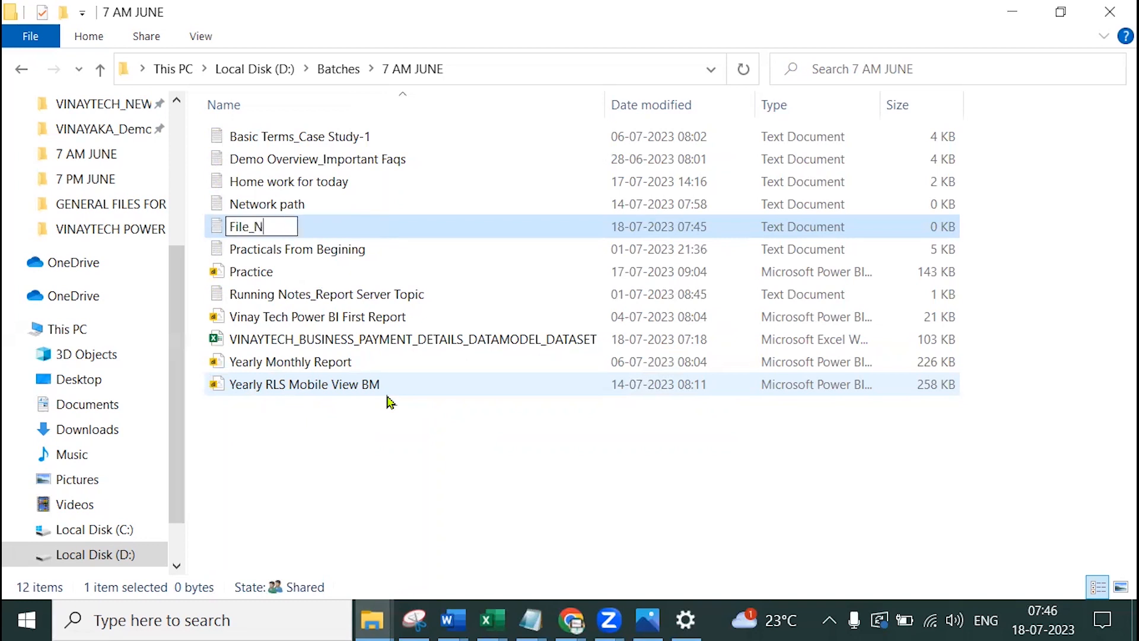
text(etworkPath)
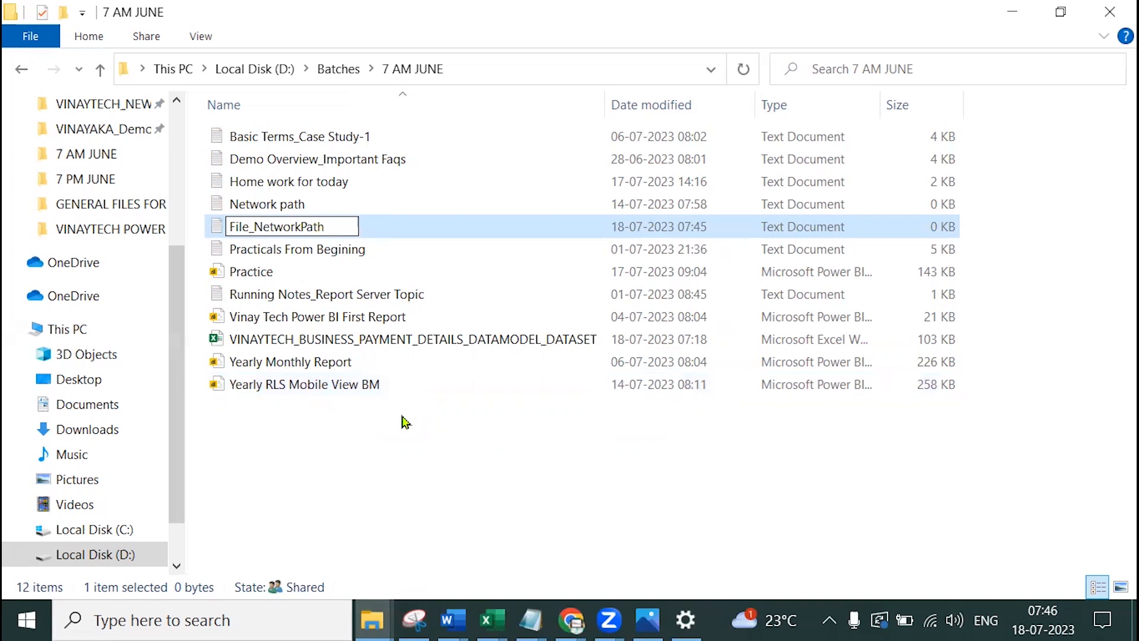
key(Return)
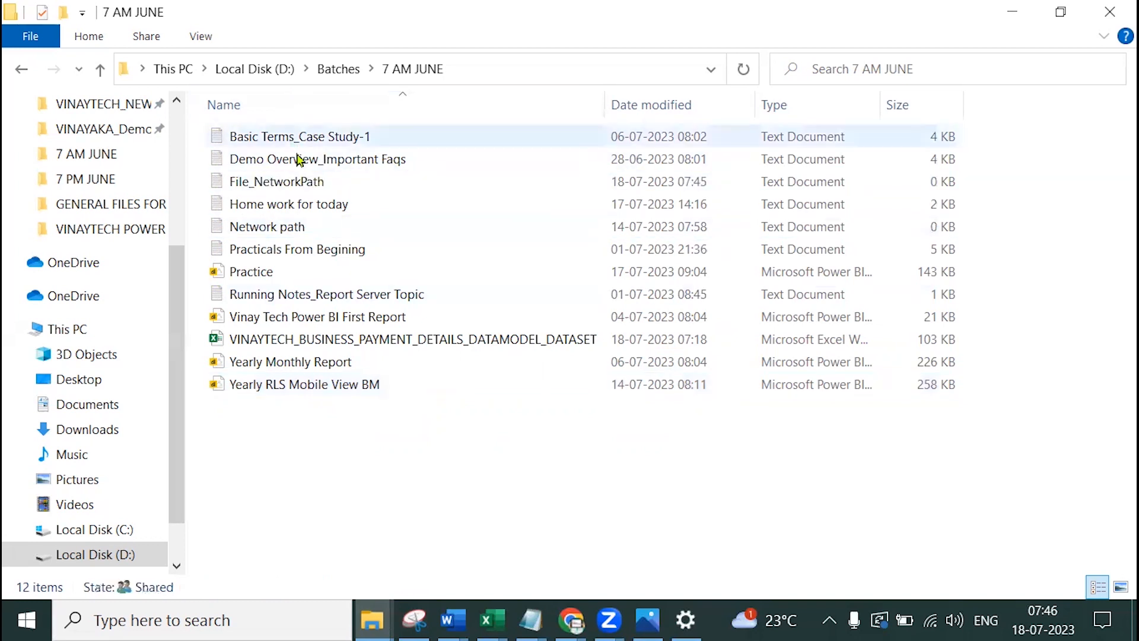
In File_NetworkPath, paste the folder path, then a backslash, the Excel file name, and .xlsx
double_click(296, 188)
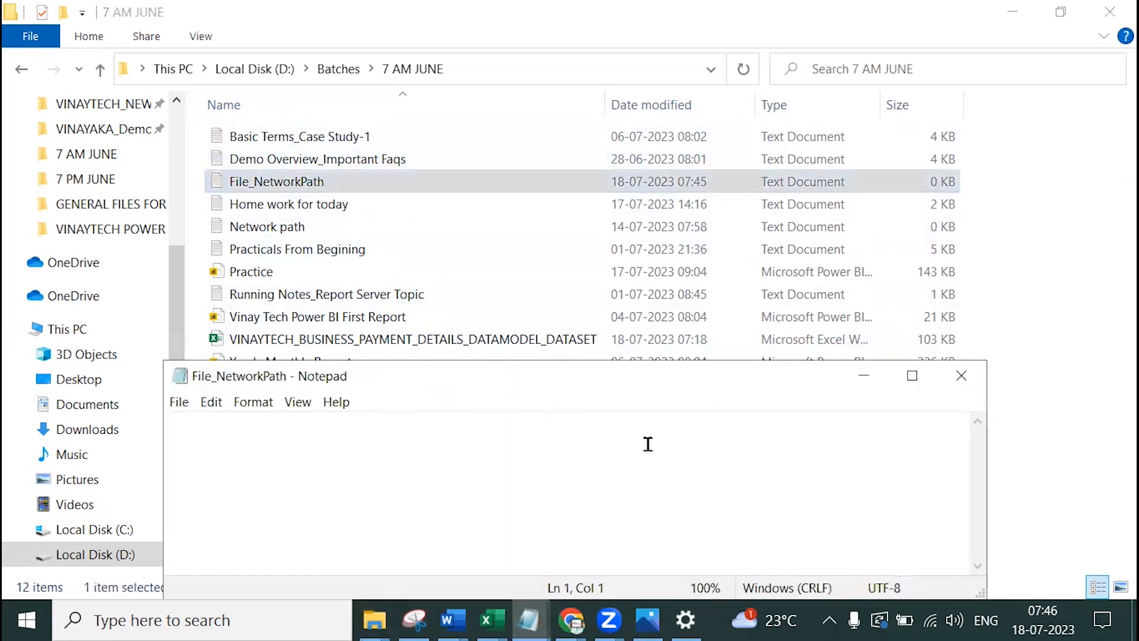
key(ctrl+v)
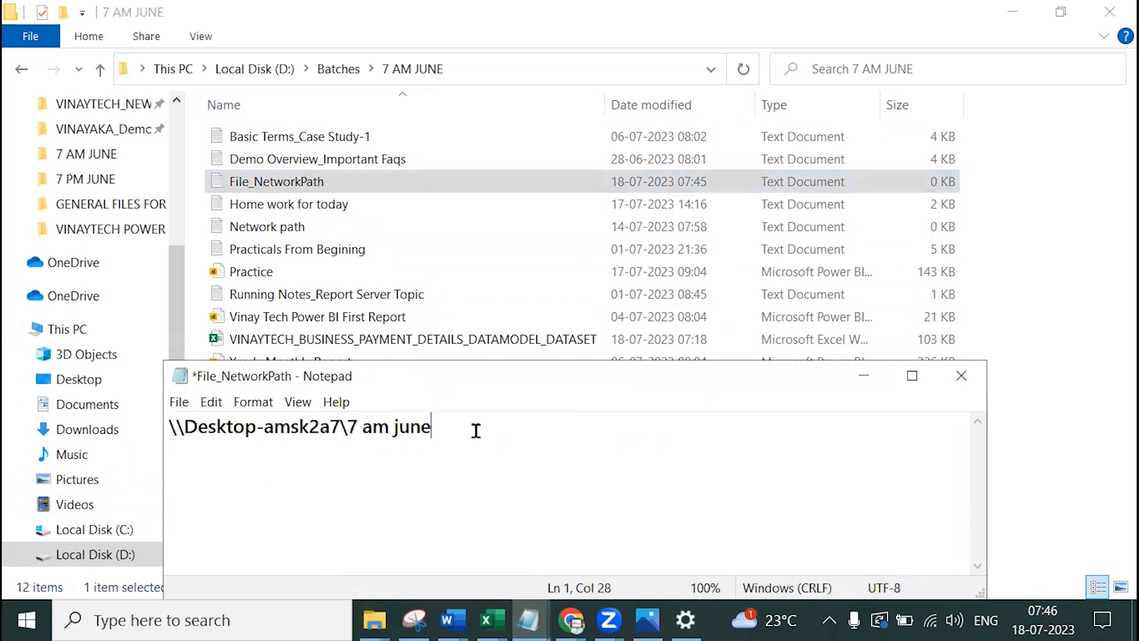
text(\)
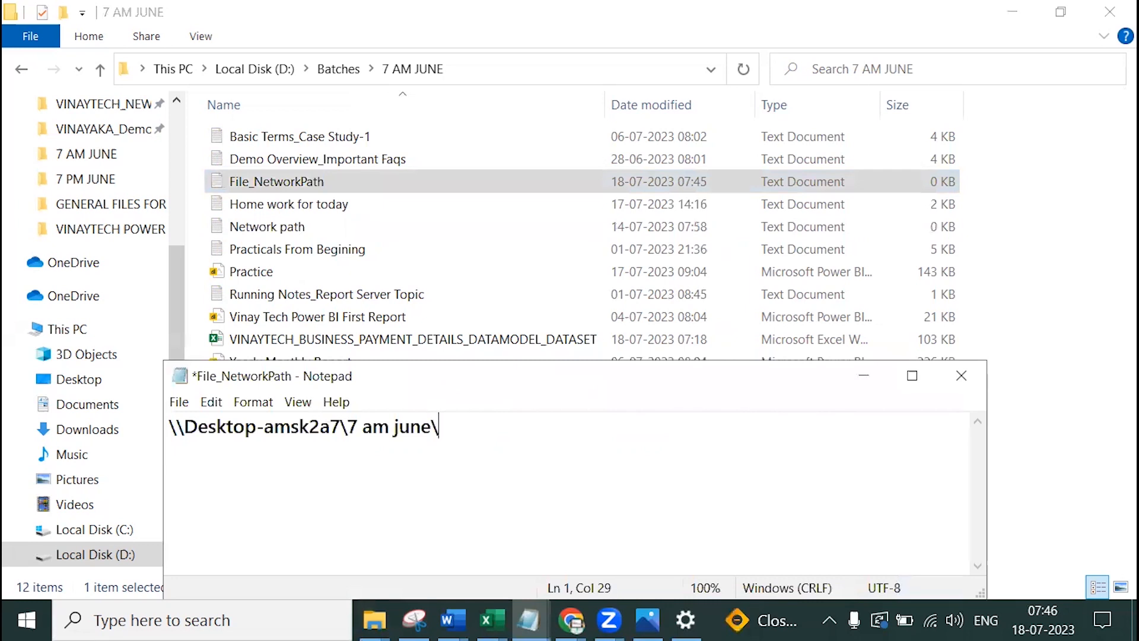
click(864, 377)
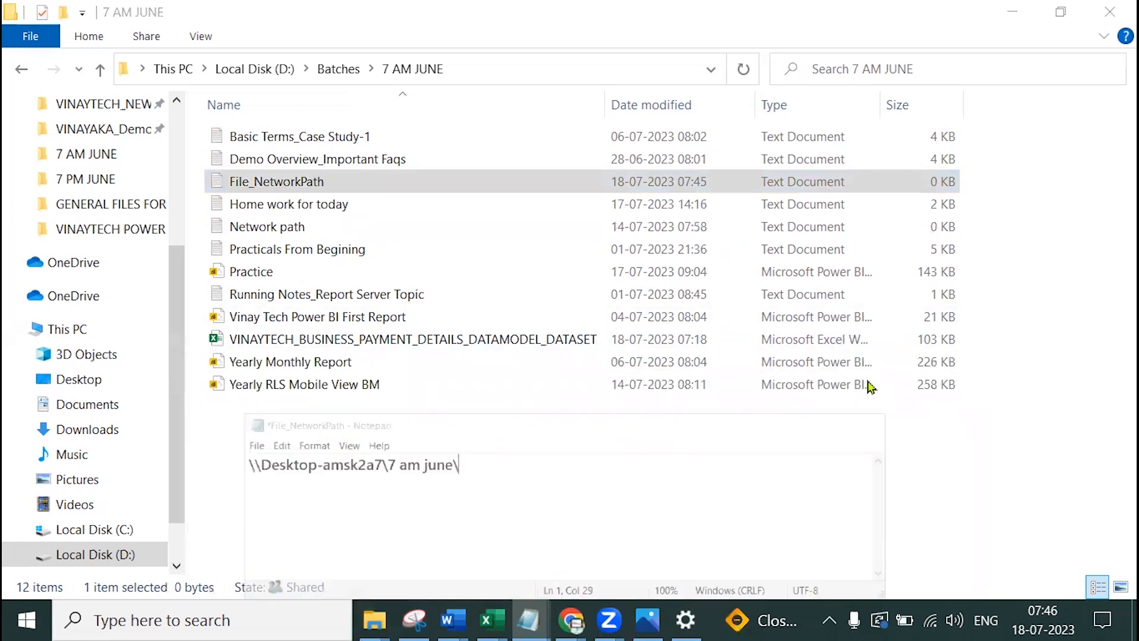
right_click(418, 338)
click(491, 555)
key(ctrl+c)
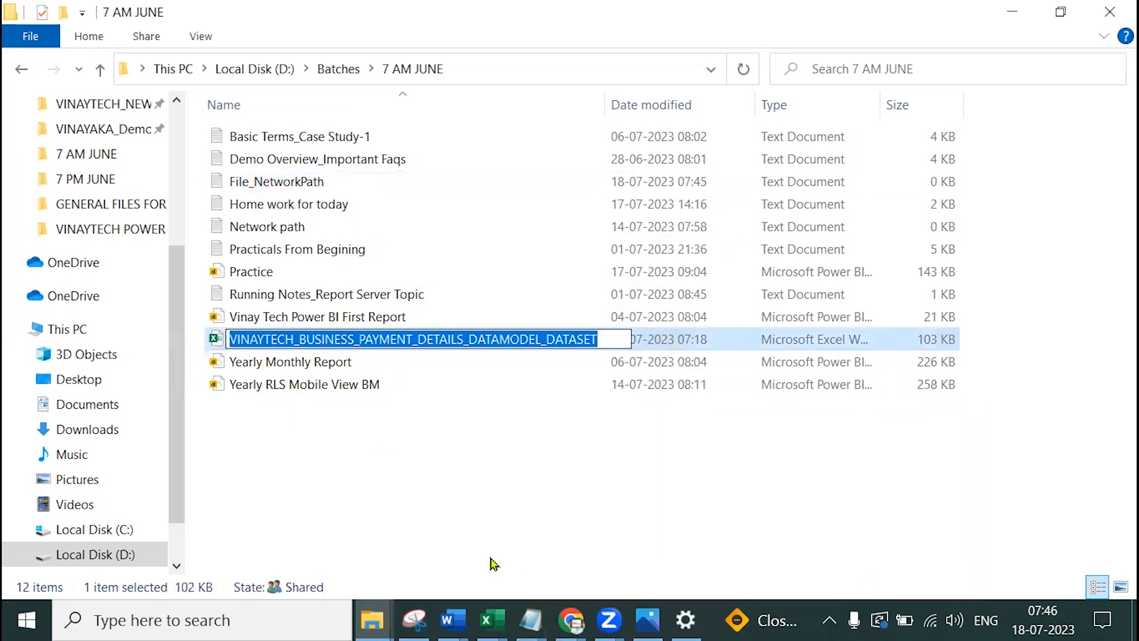
click(530, 620)
click(859, 516)
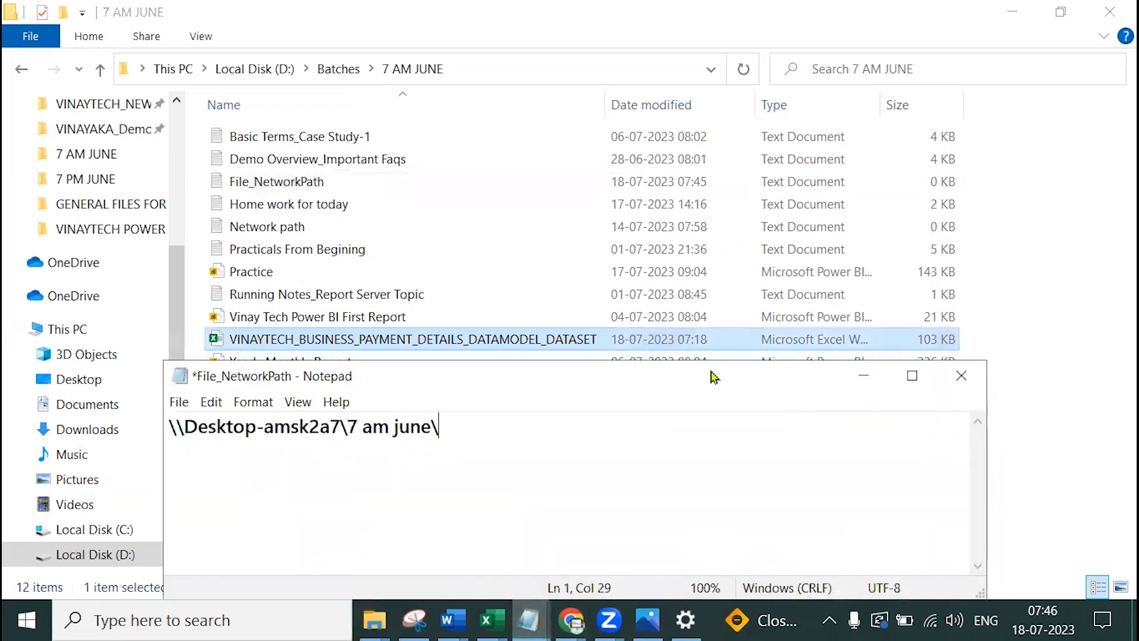
key(ctrl+v)
text(.xlsx)
Check the Excel file's properties to confirm its .xlsx extension
click(893, 374)
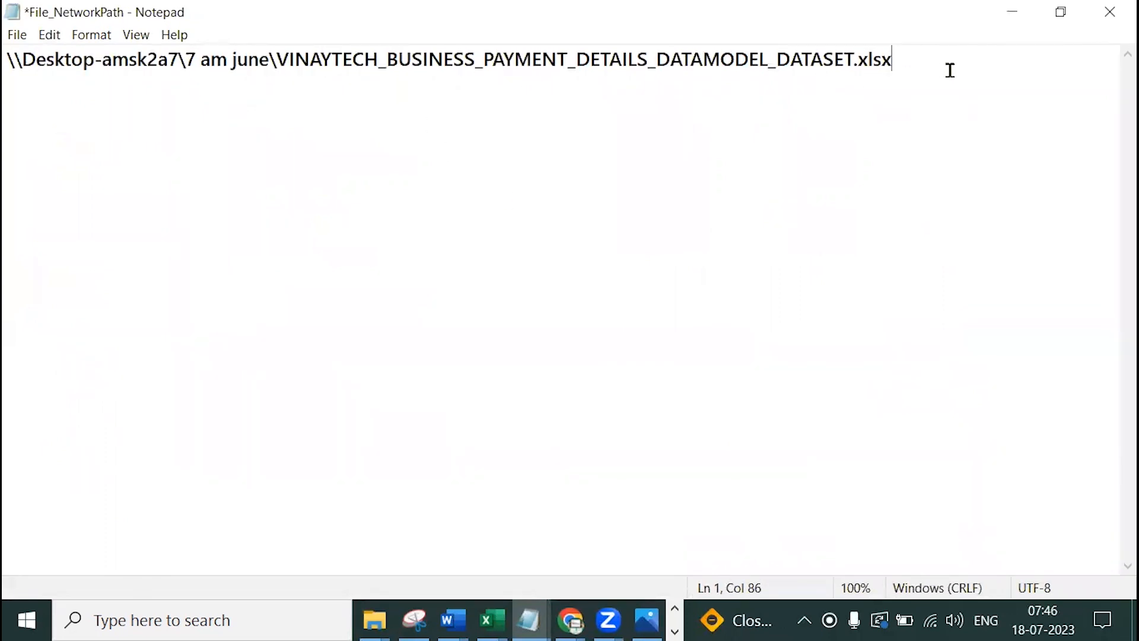
drag(853, 59, 912, 63)
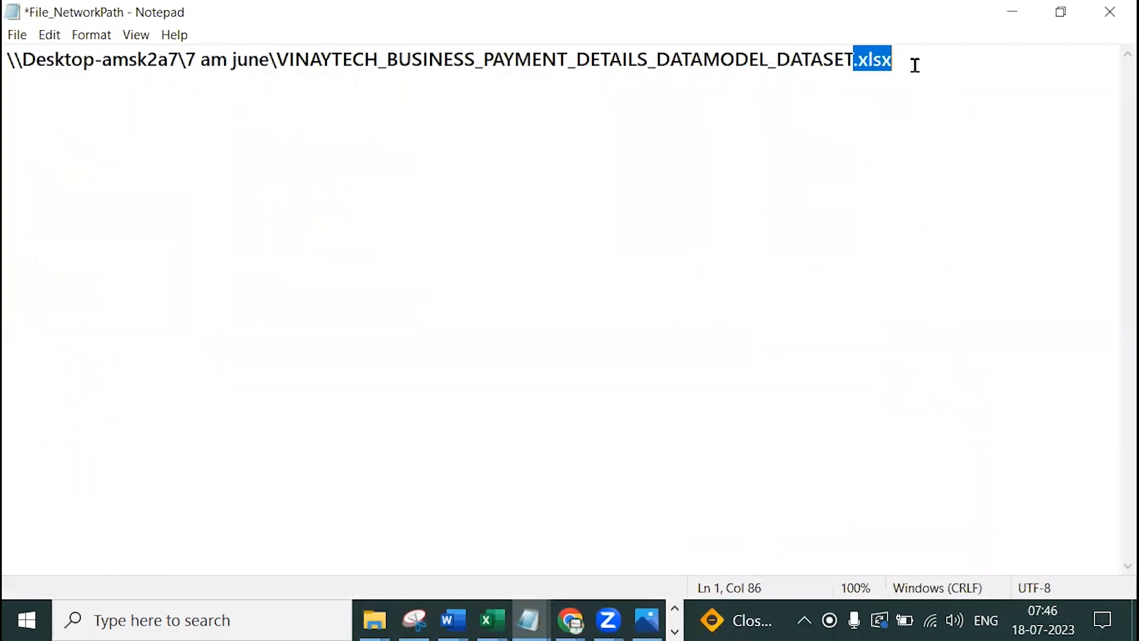
click(1011, 11)
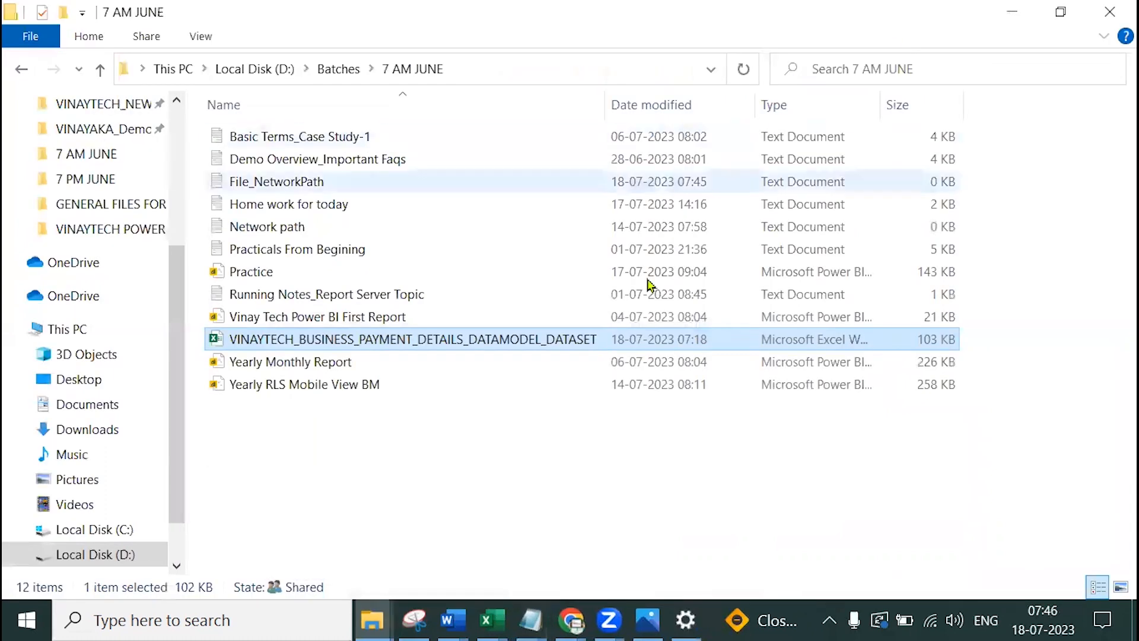
right_click(525, 340)
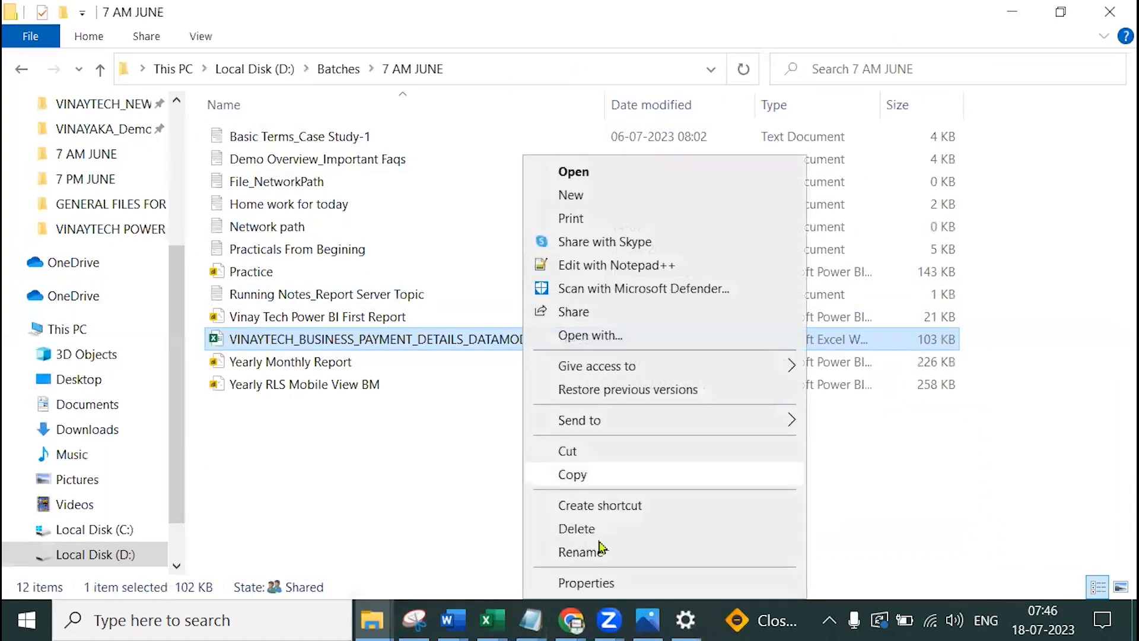
click(600, 580)
drag(895, 195, 921, 195)
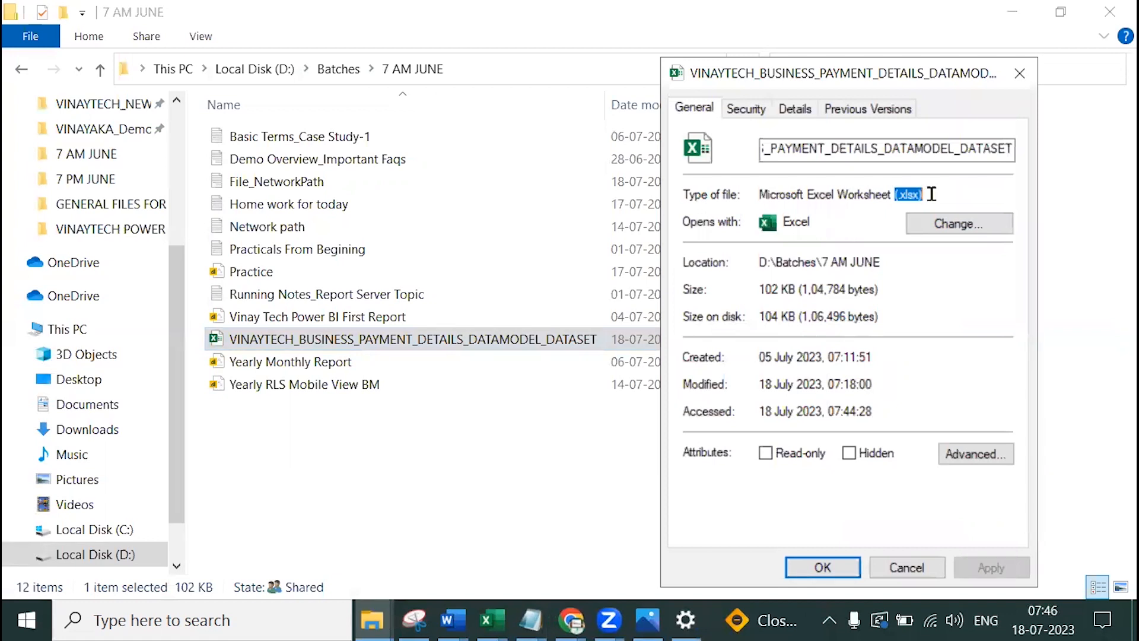
click(1019, 73)
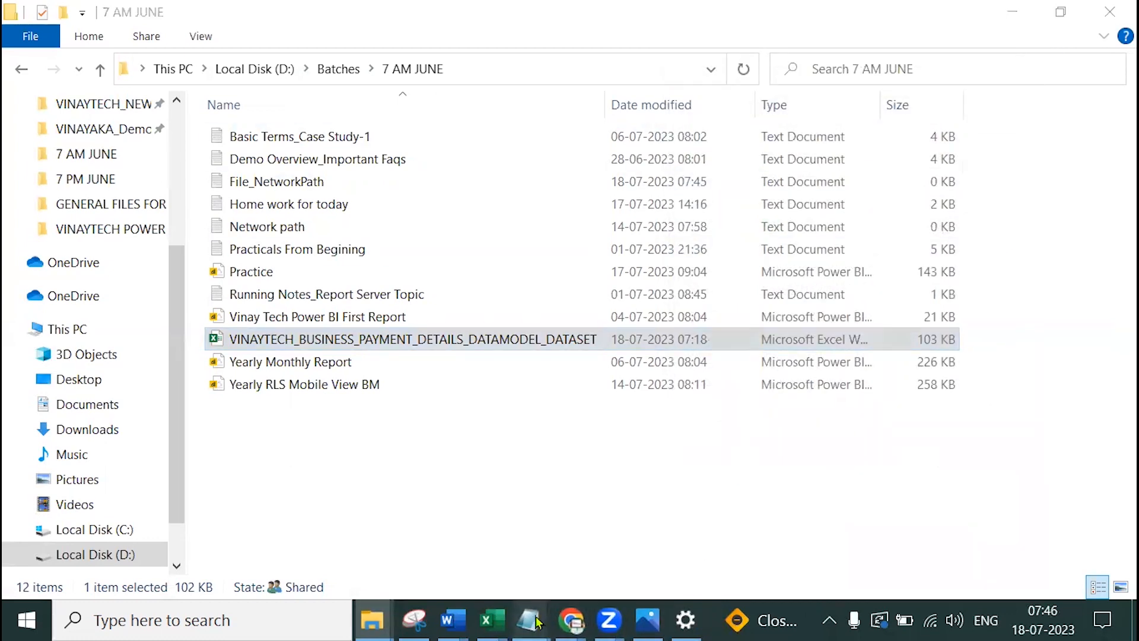
Select the entire network path line in File_NetworkPath
mouse_move(530, 620)
click(871, 525)
click(172, 59)
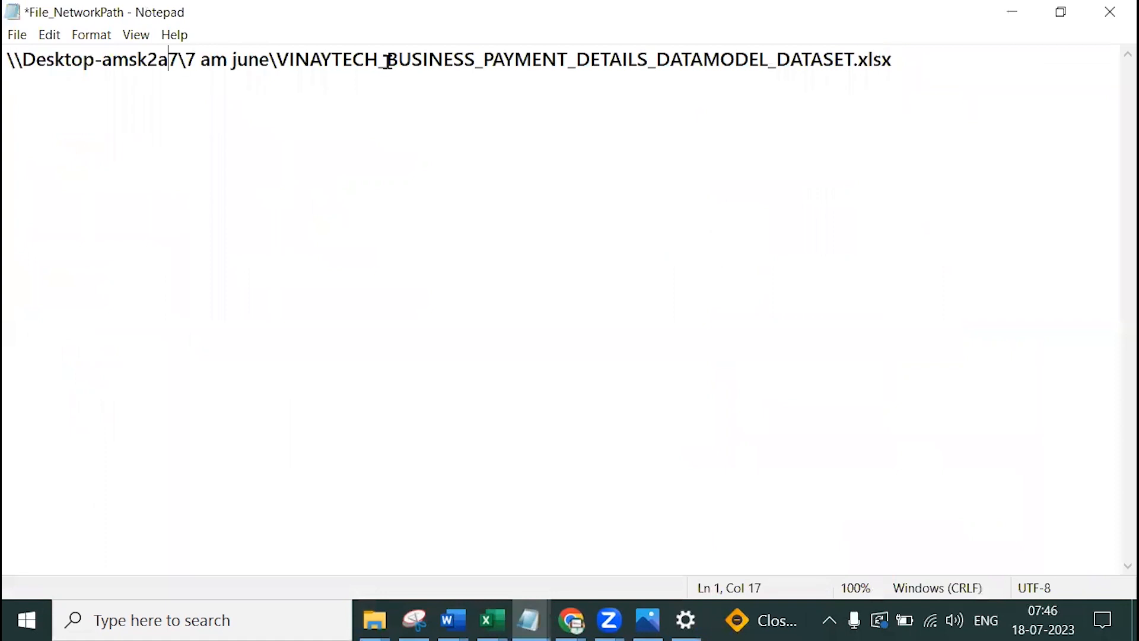
drag(1036, 62, 5, 59)
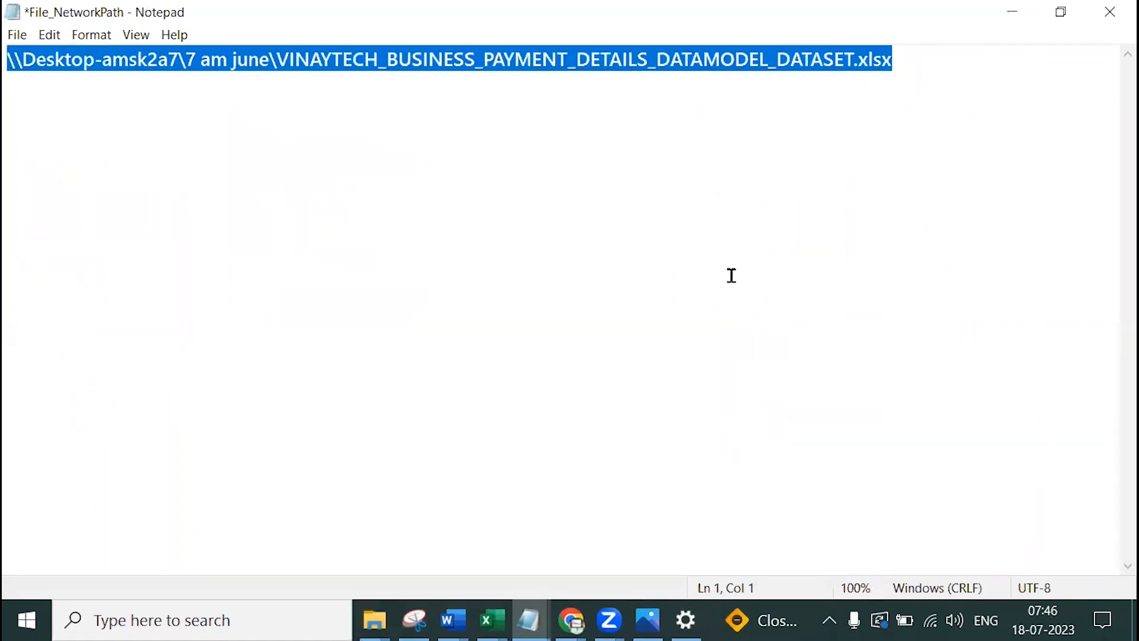
Paste the workbook's network path into the Full path field of the new connection
click(571, 620)
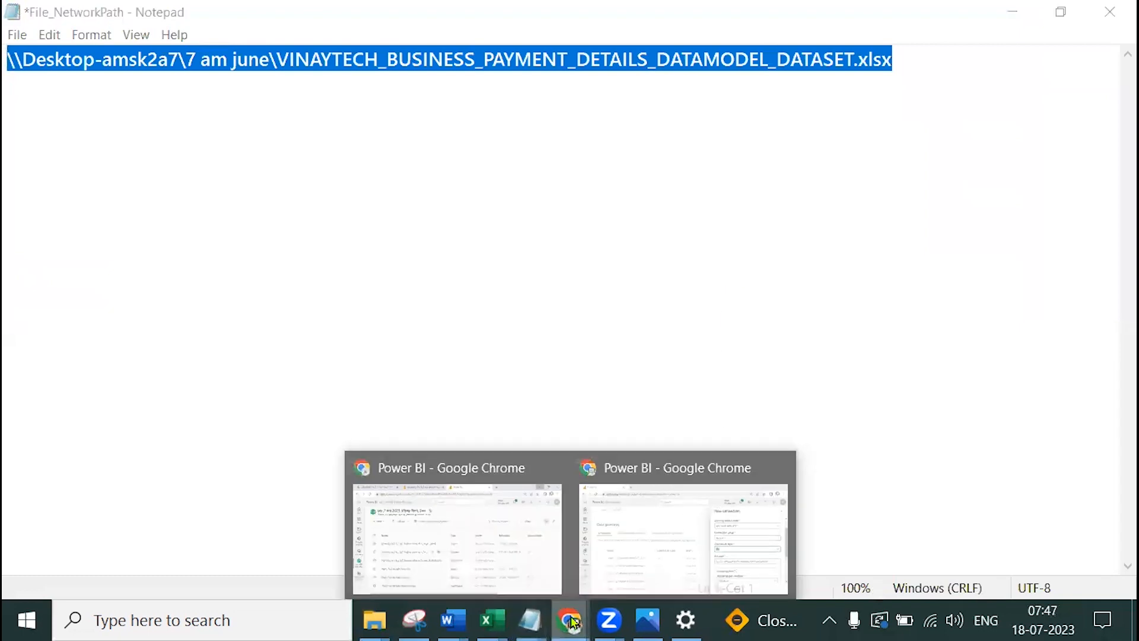
click(704, 545)
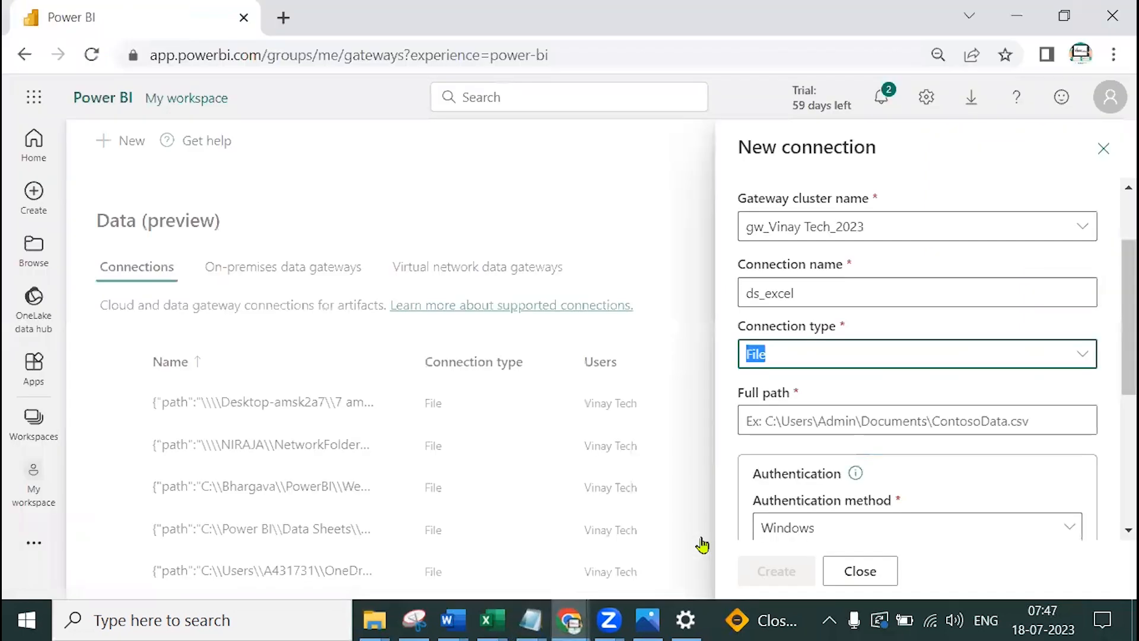
click(828, 415)
key(ctrl+v)
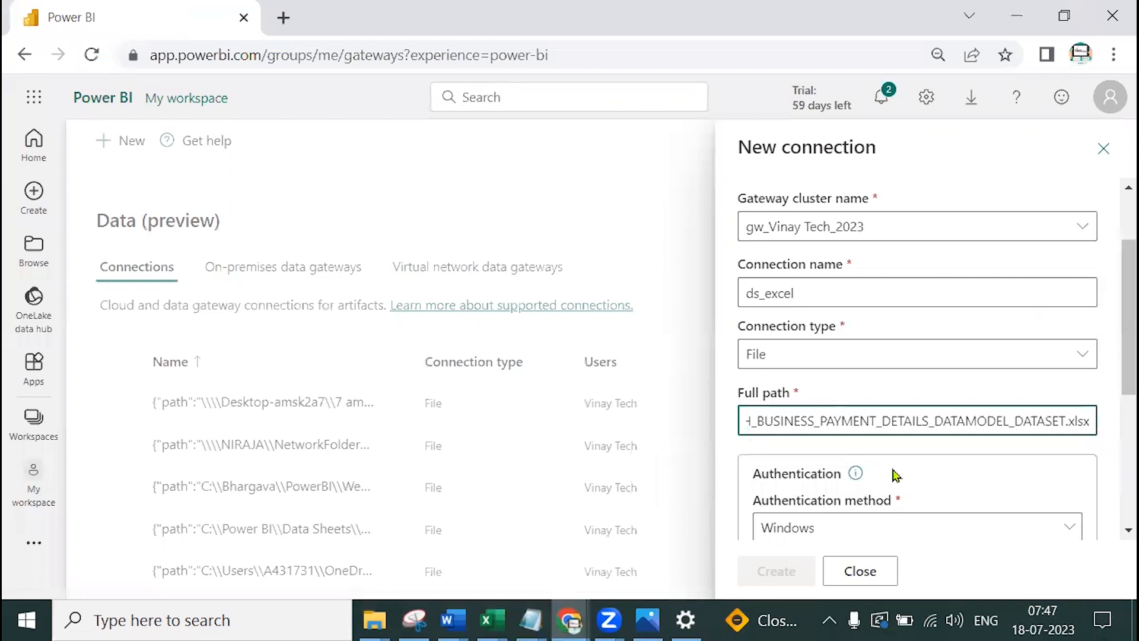
click(973, 453)
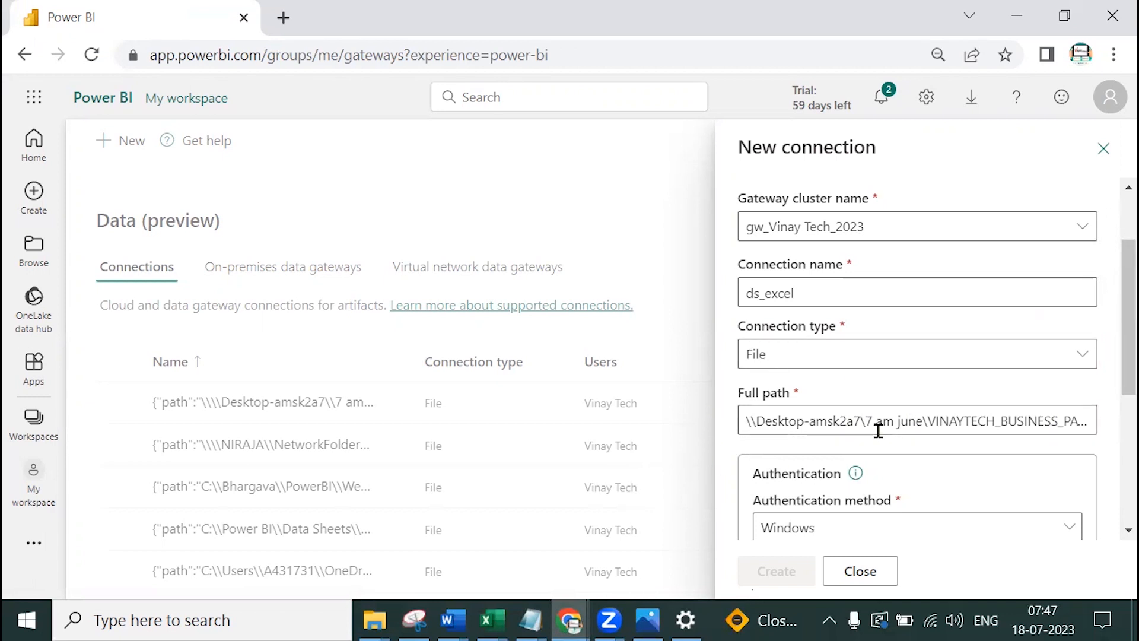
scroll(877, 433, down, 3)
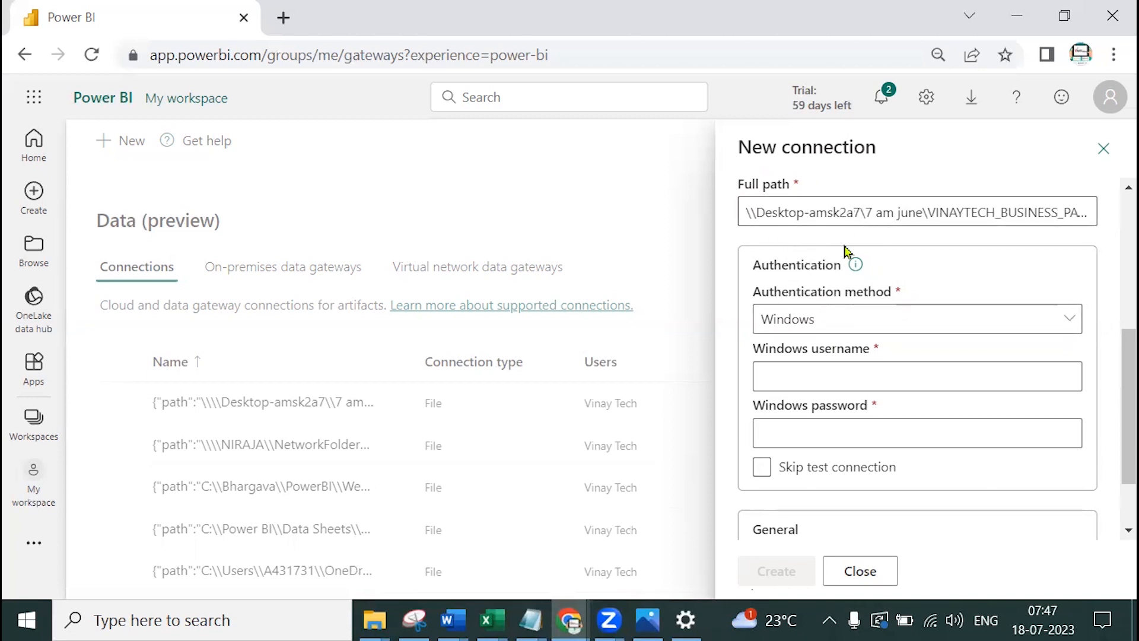
Keep Windows authentication and enter the Windows username and password
click(838, 325)
click(803, 357)
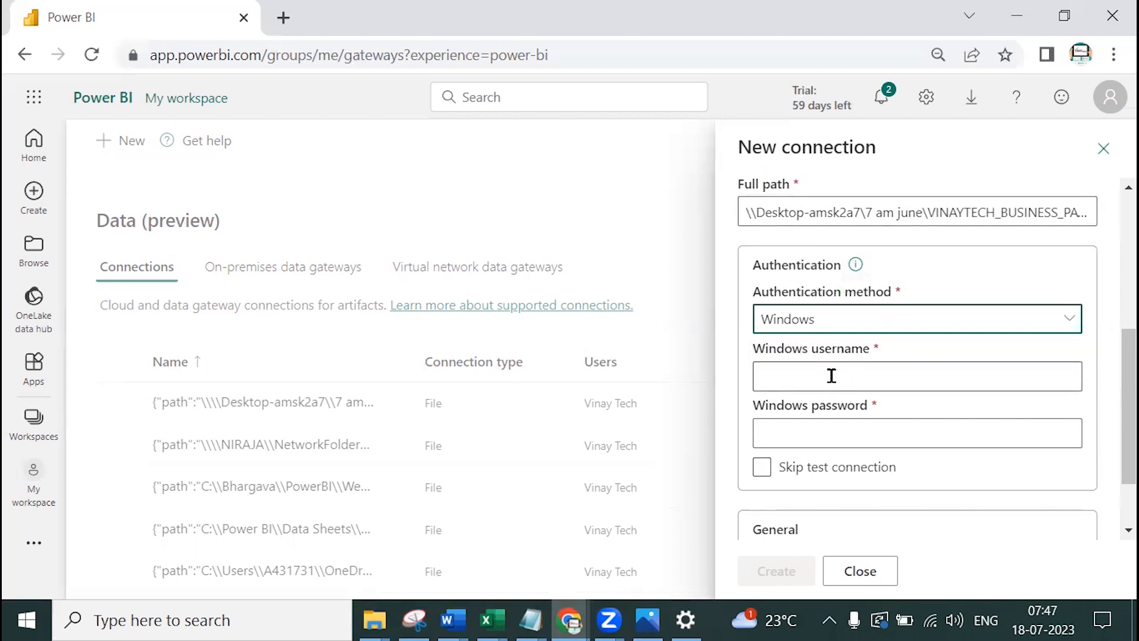
click(830, 373)
click(946, 431)
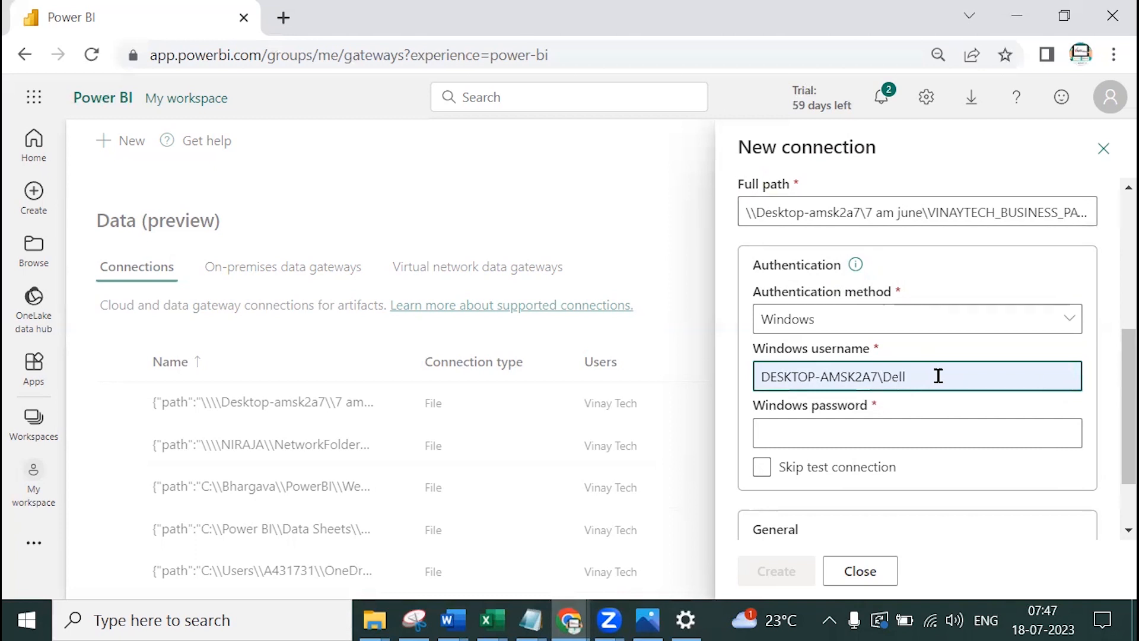
click(855, 444)
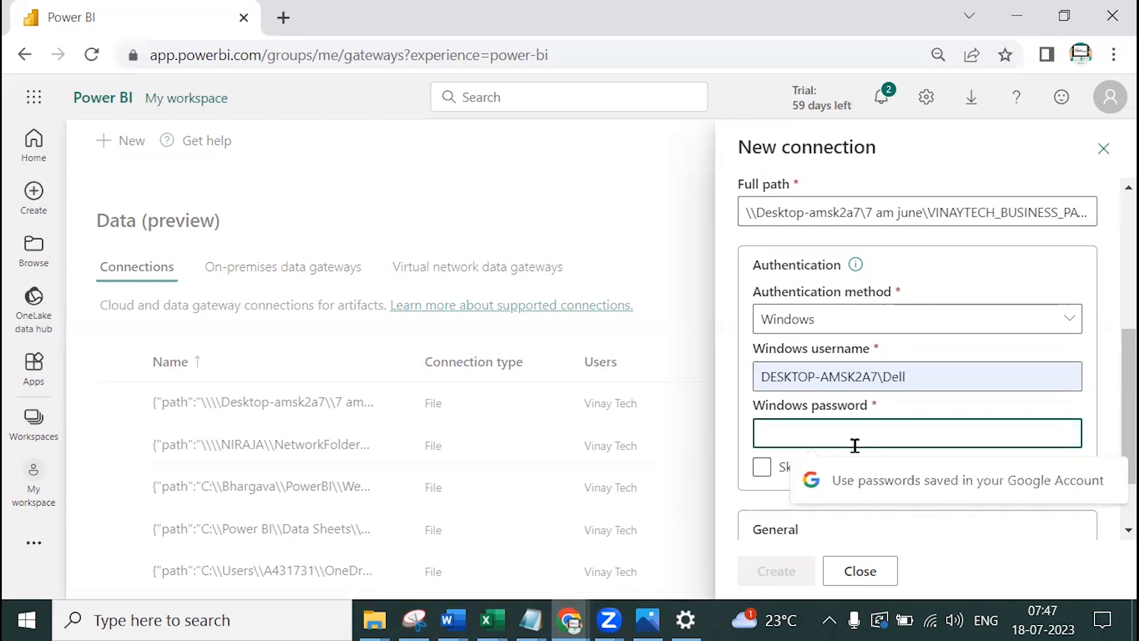
text(•)
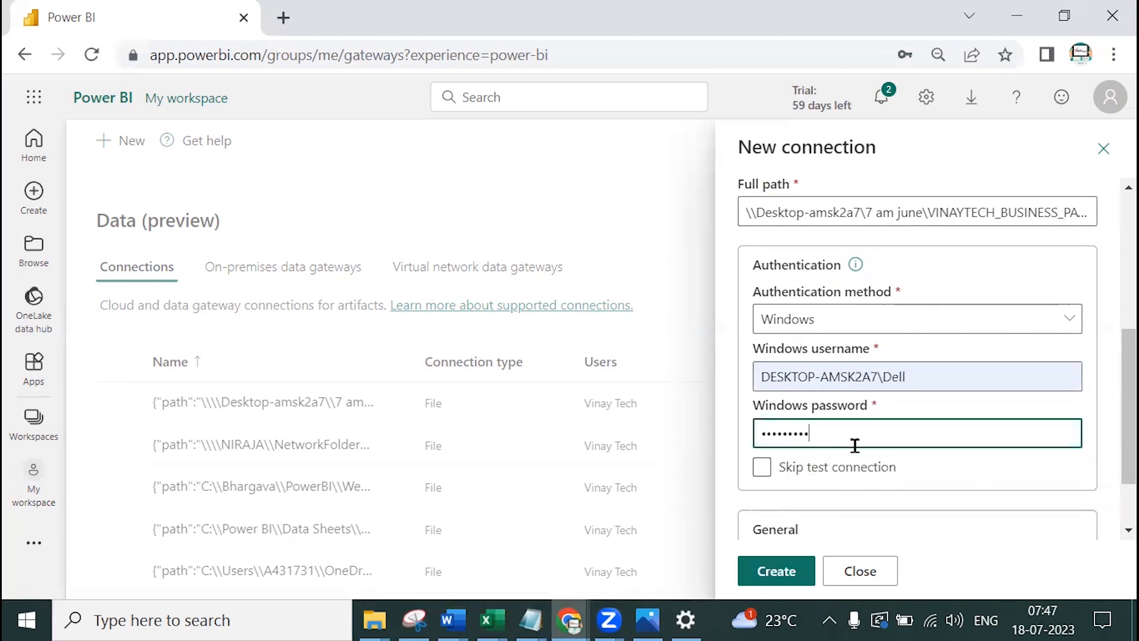
click(829, 468)
click(216, 620)
text(sys)
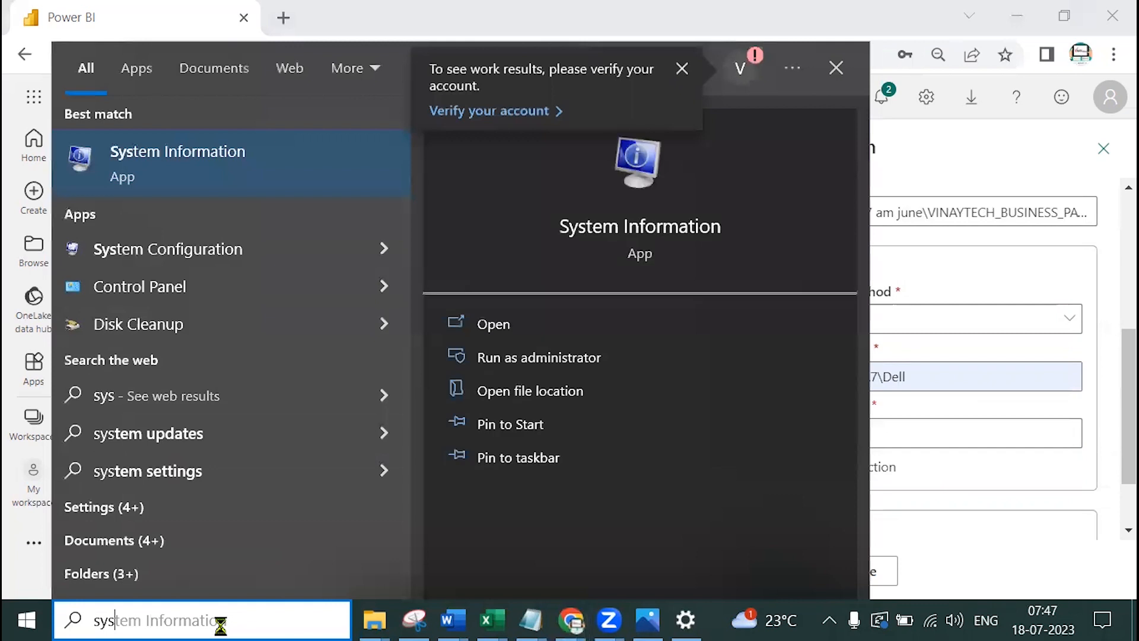
text(info)
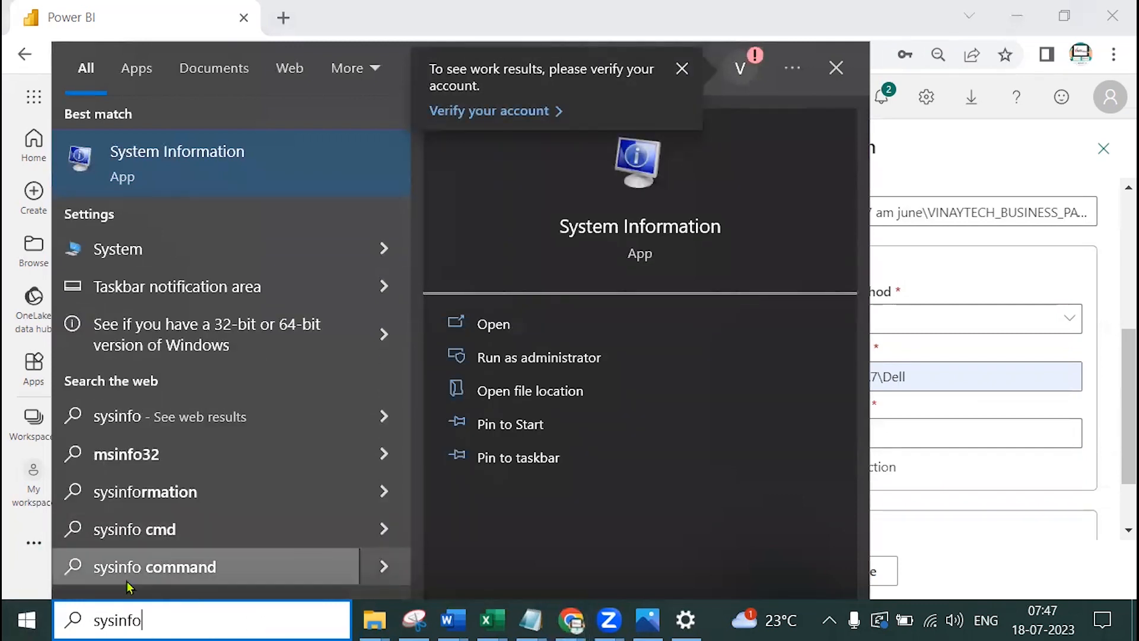
click(226, 172)
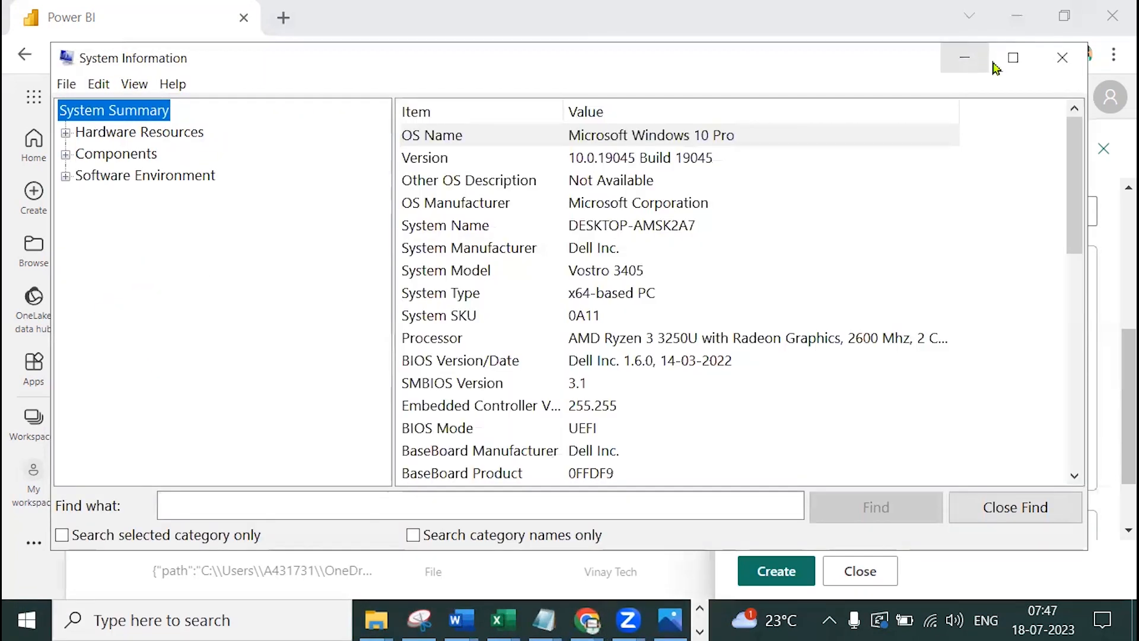
click(1013, 57)
scroll(907, 233, down, 3)
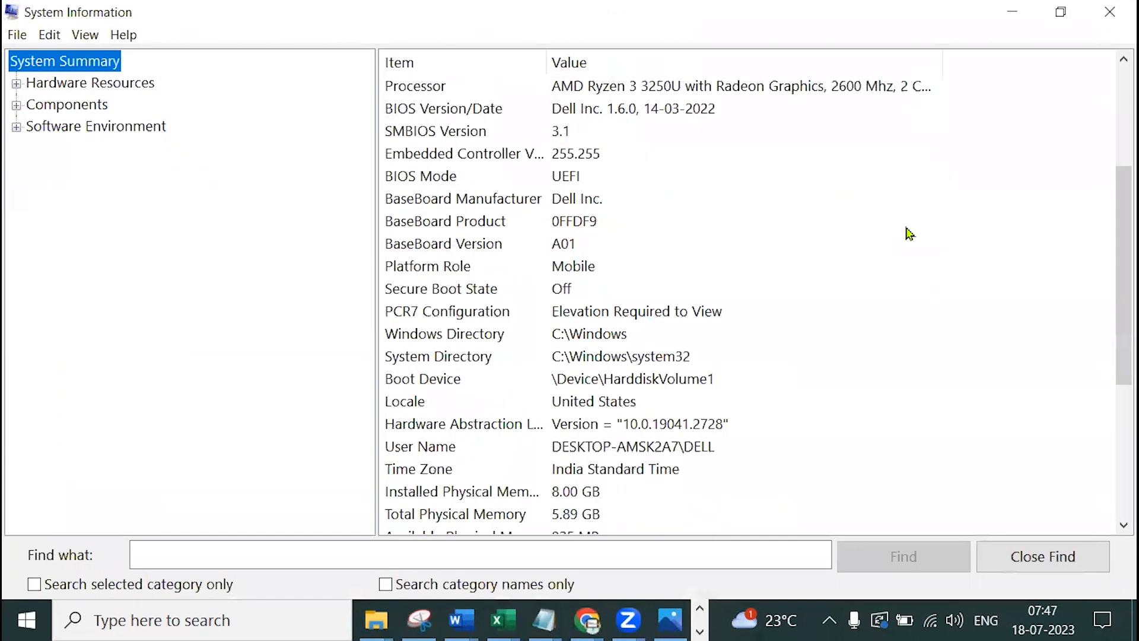
scroll(907, 233, down, 4)
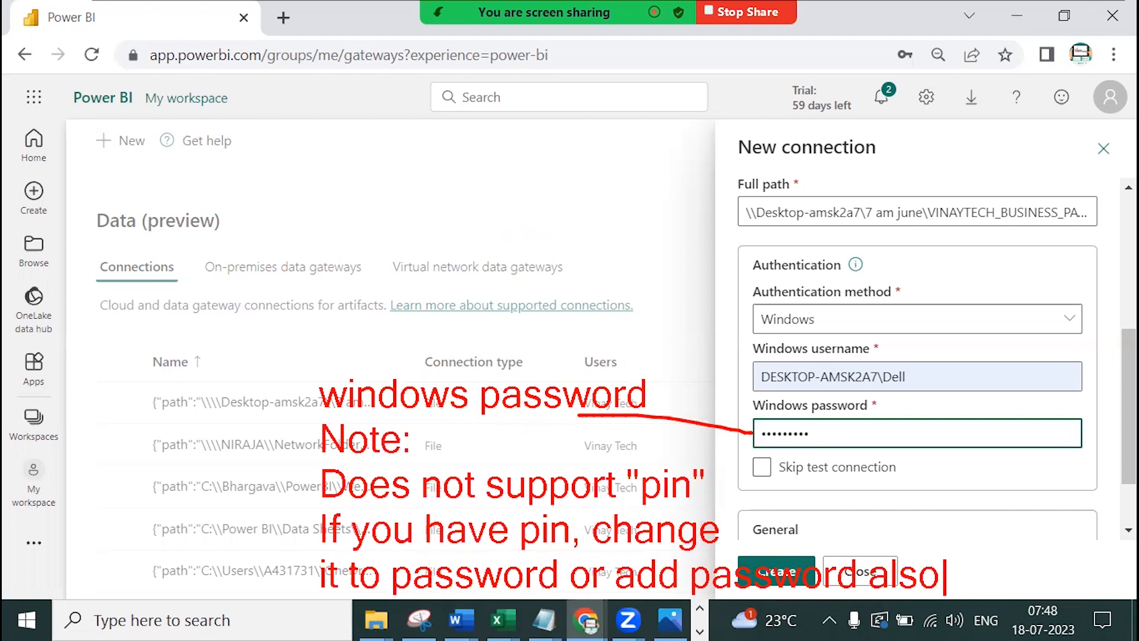
Add an on-screen note: using a normal absolute path (C:\, D:\) instead of a network path is wrong
key(Escape)
drag(834, 408, 841, 432)
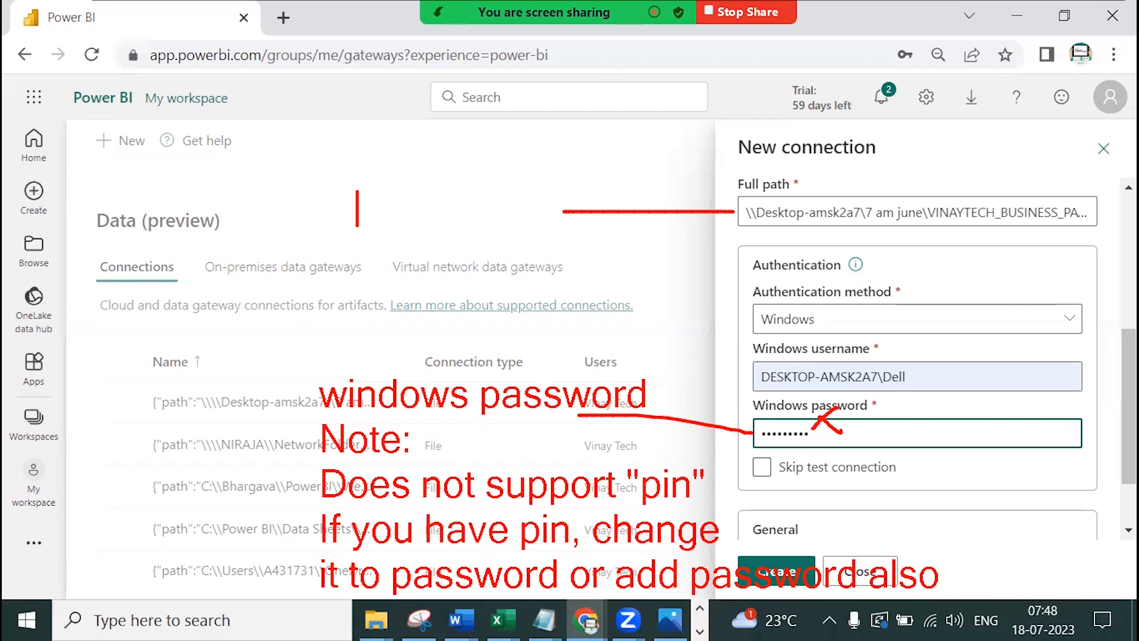
text(normal )
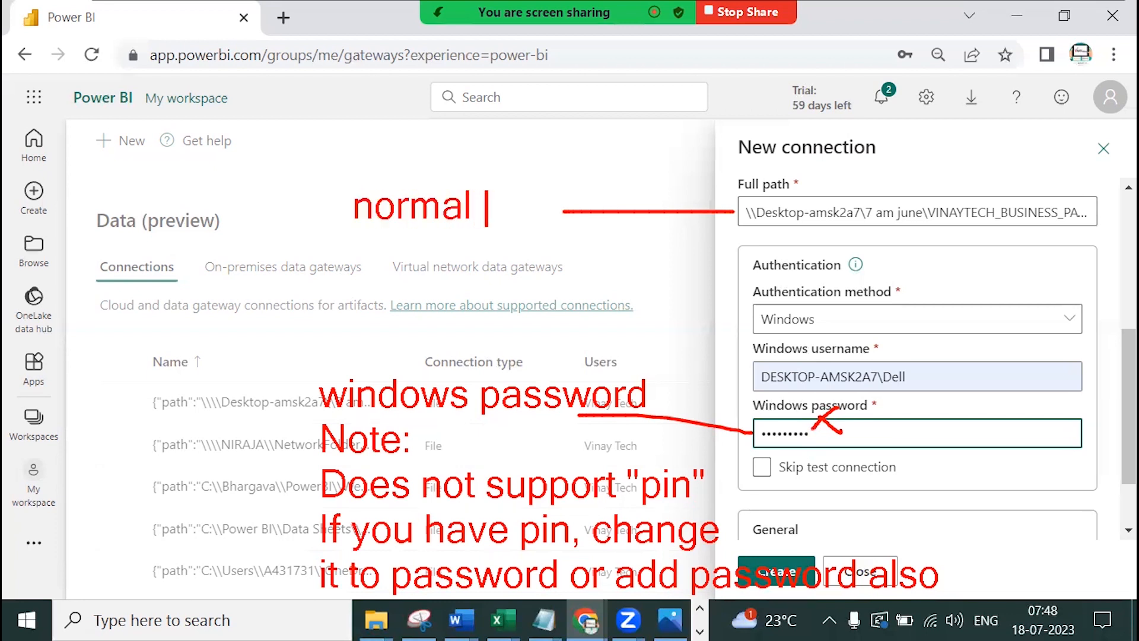
text(absolute)
key(Return)
text(pa)
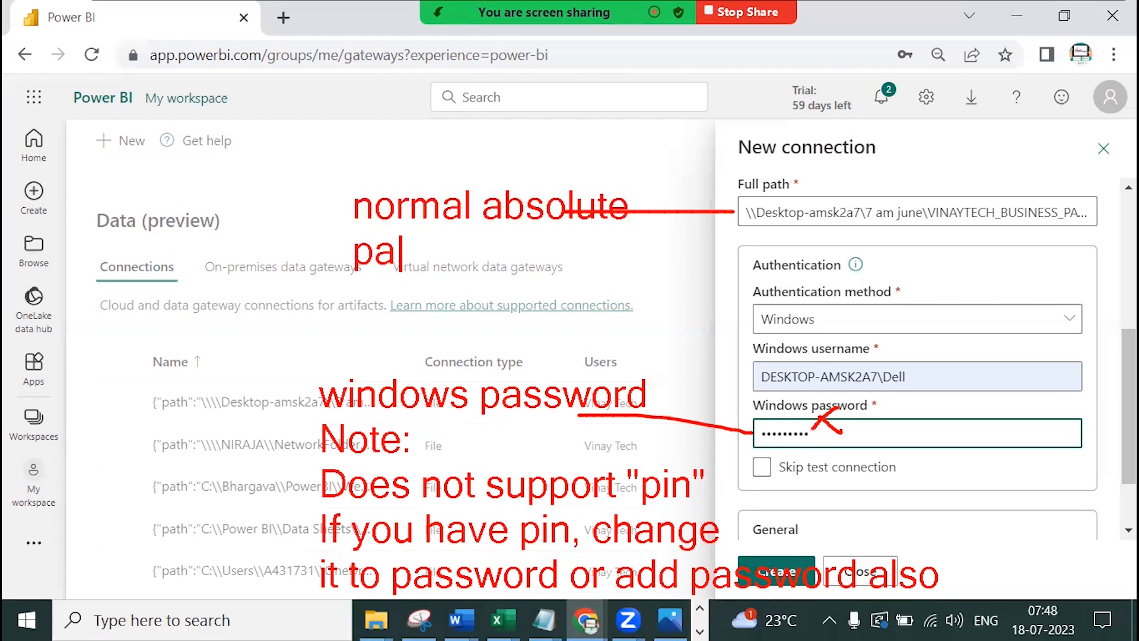
text(th in)
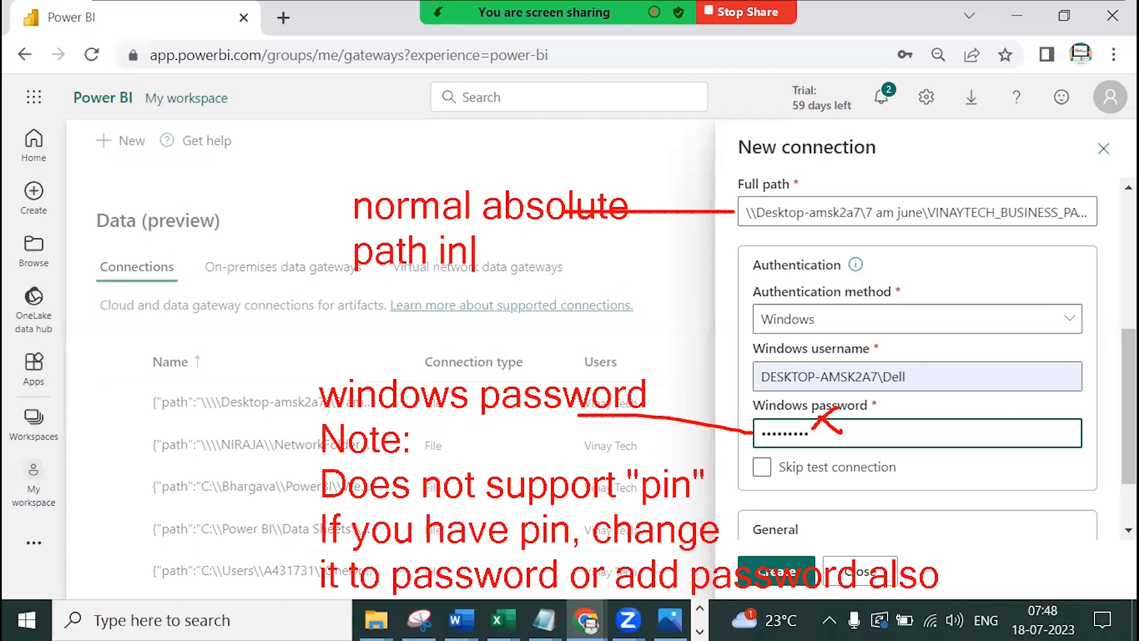
text(stead of)
key(Return)
text(n)
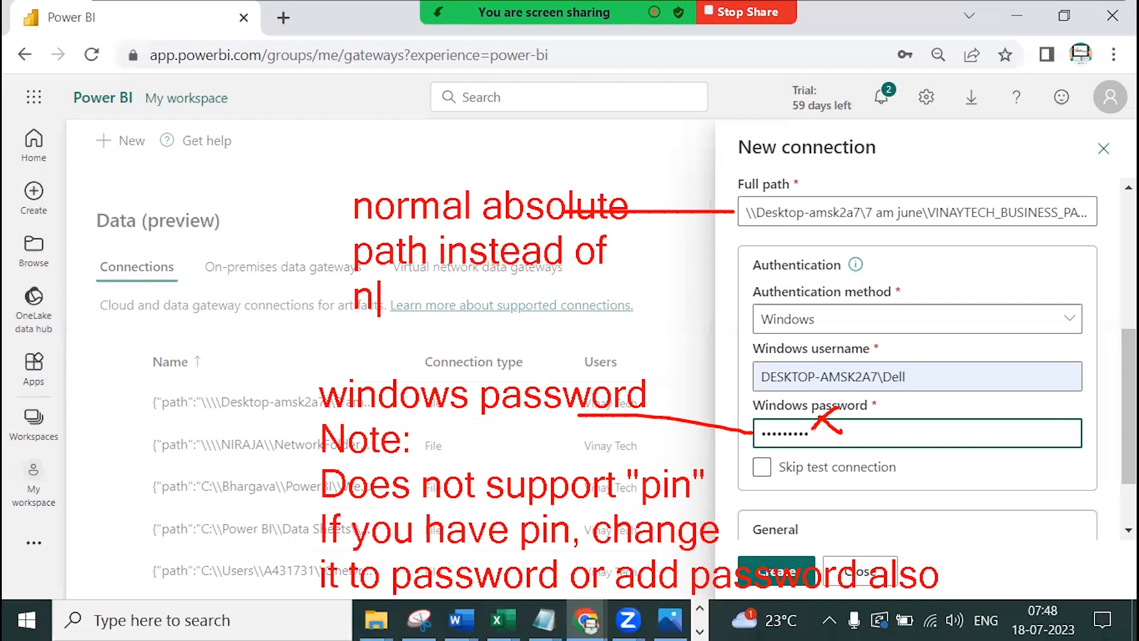
text(etwork path)
key(Return)
text(C:\, D:\  ...wrong)
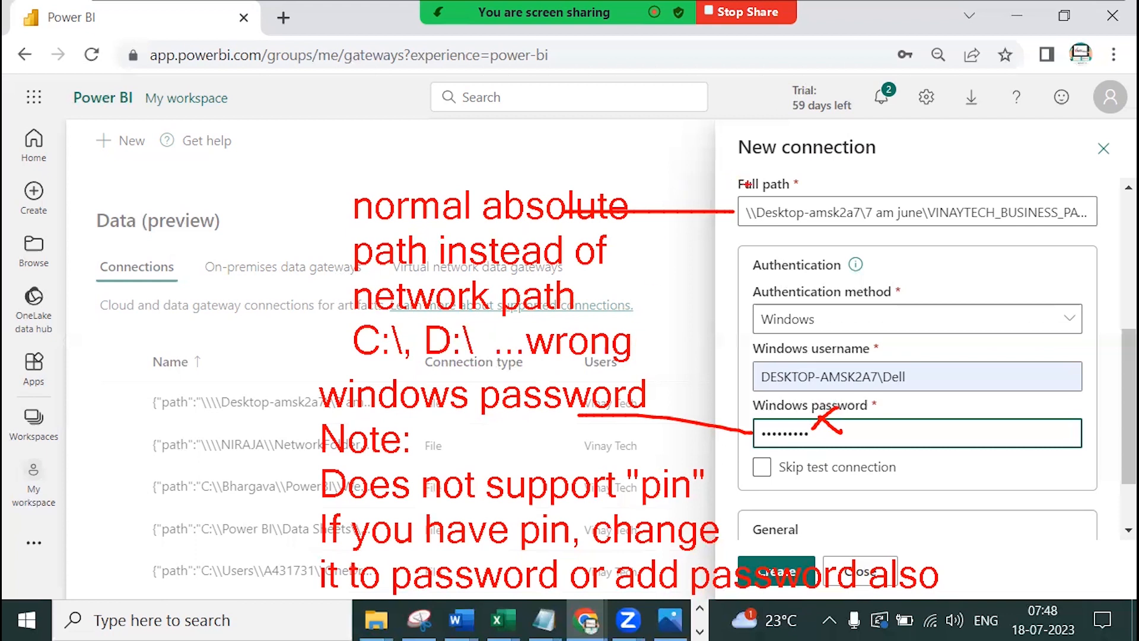
Create the ds_excel gateway connection, then go to Workspaces
click(775, 571)
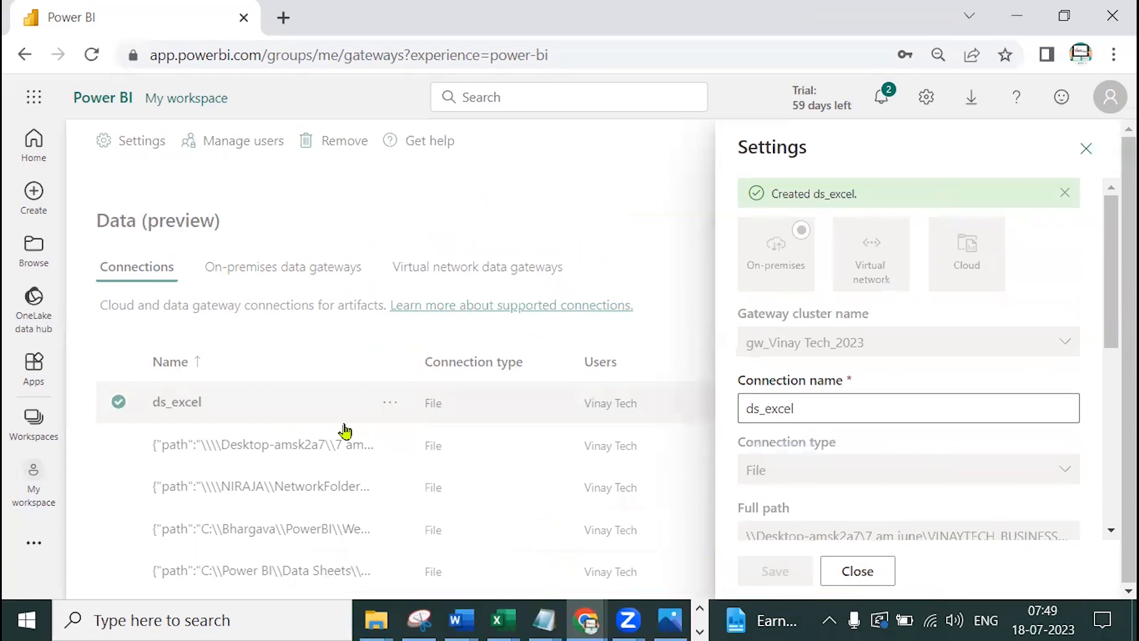
click(37, 441)
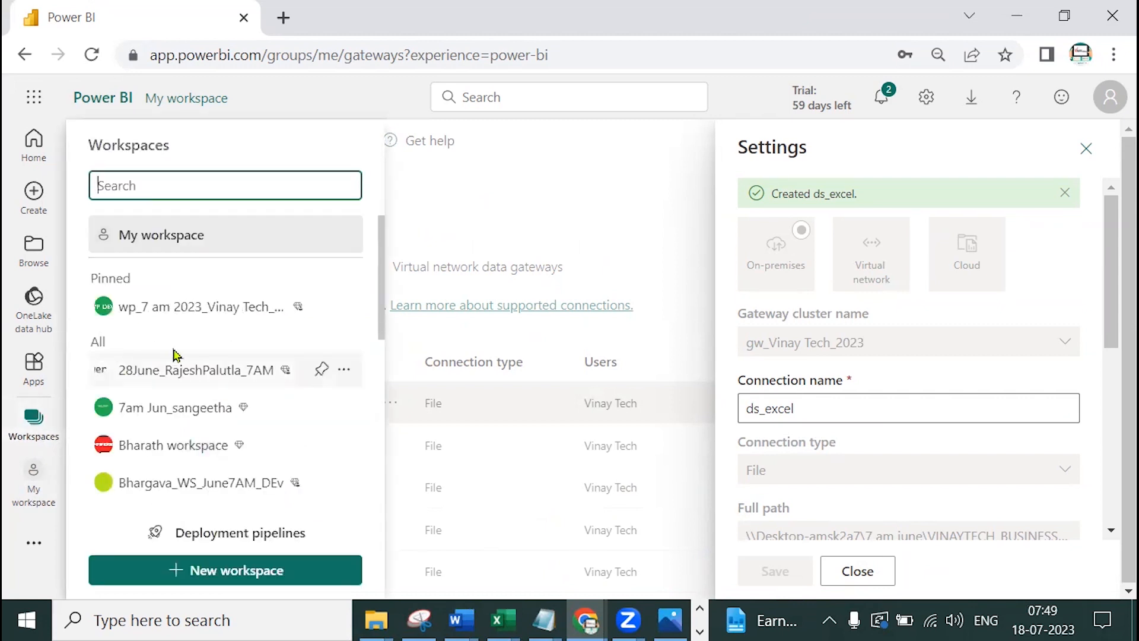
Open the Monthly NO RLS NO Mobile View BM Cross Report dataset settings and expand Gateway connections
click(203, 310)
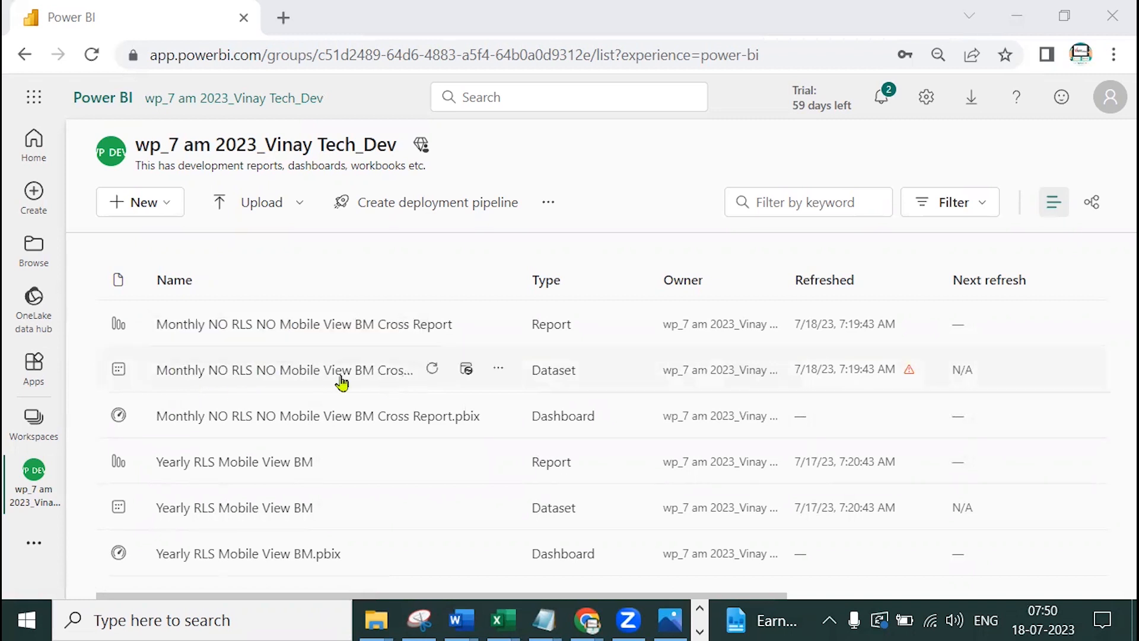
click(505, 370)
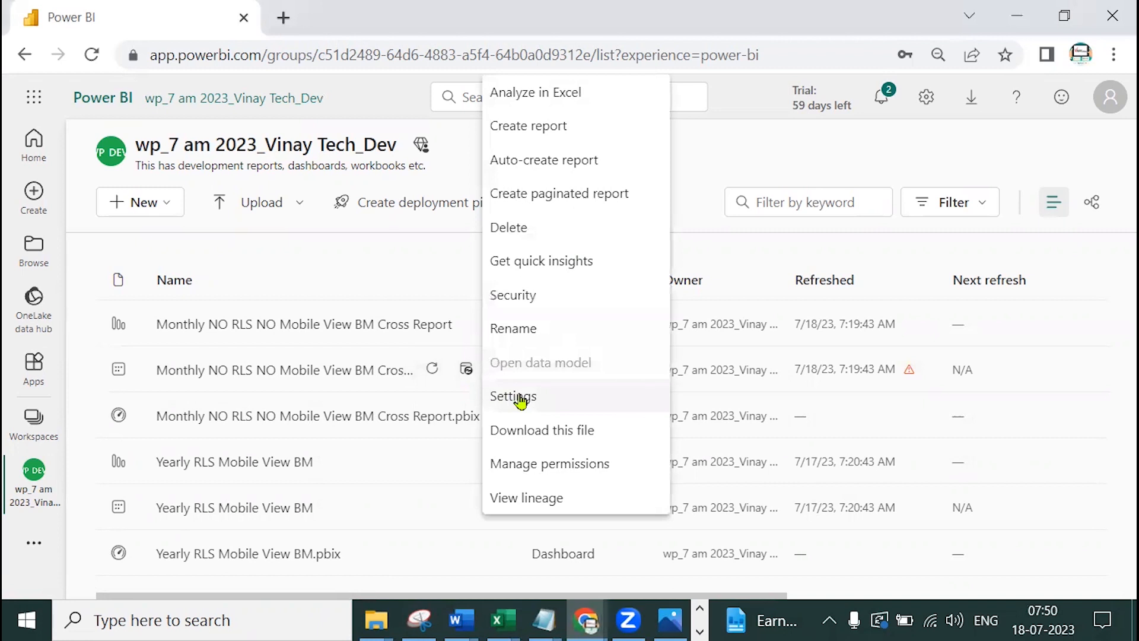
click(517, 399)
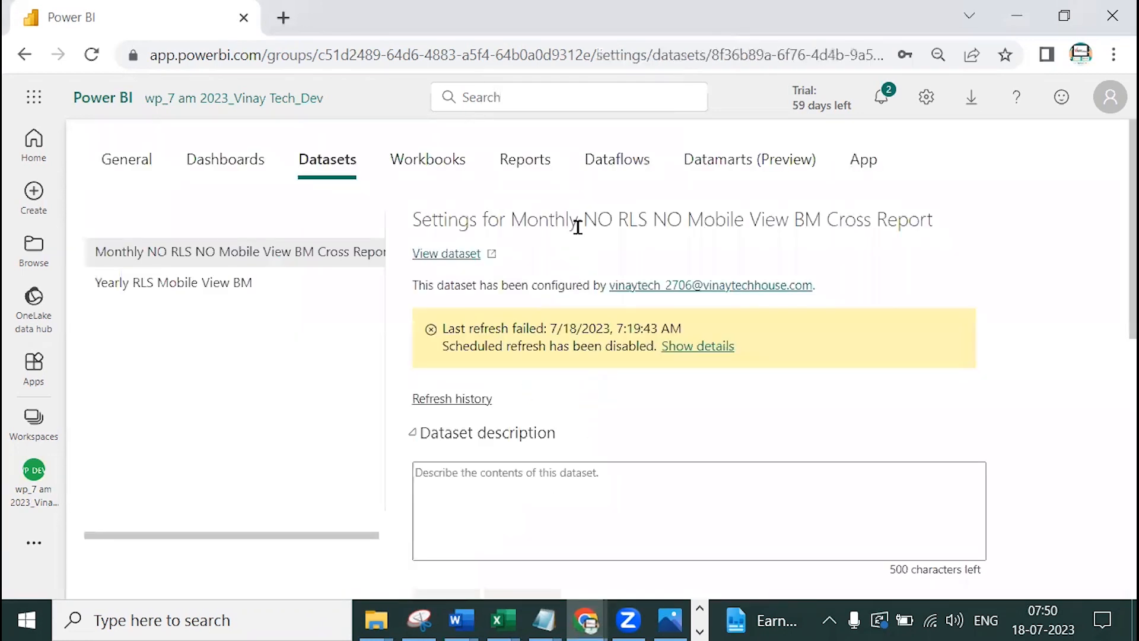
double_click(446, 327)
drag(528, 322, 710, 329)
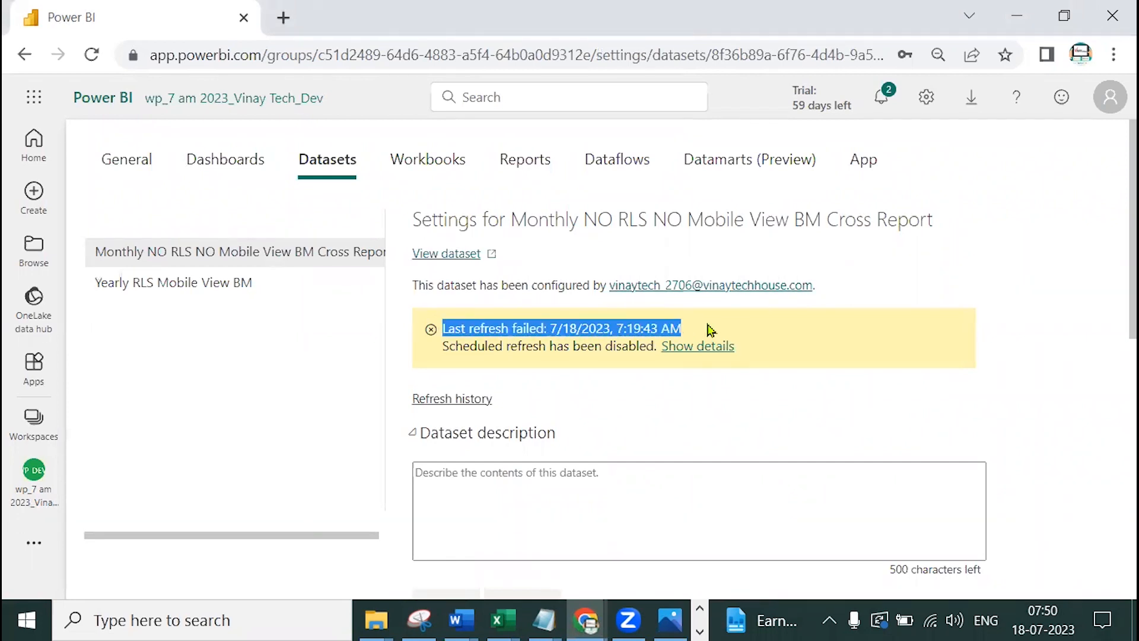
scroll(720, 417, down, 7)
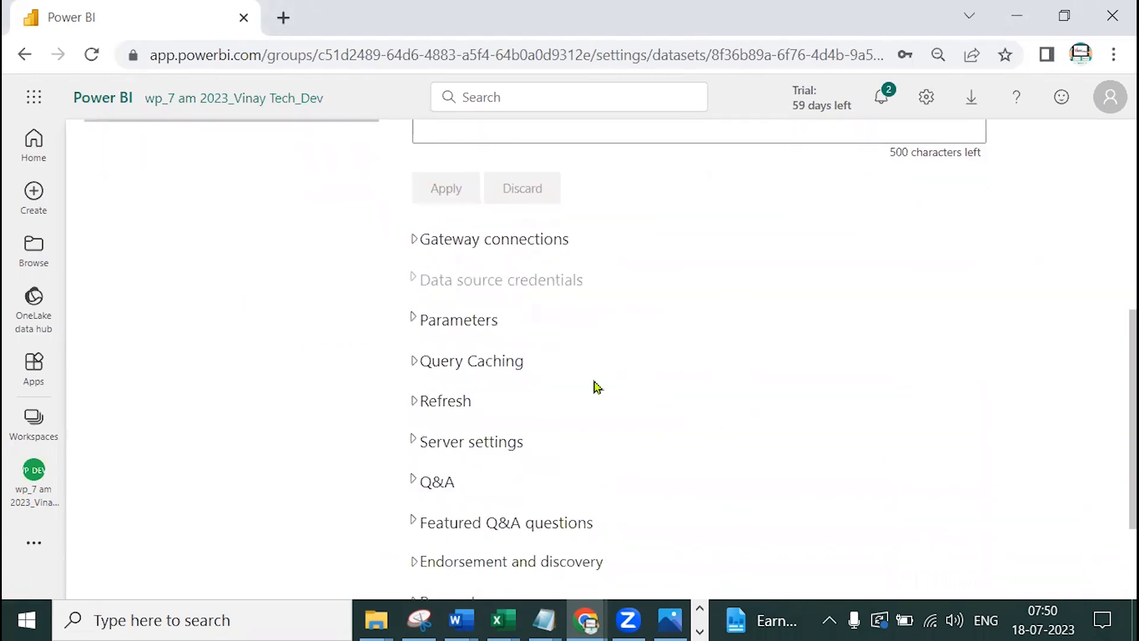
click(415, 240)
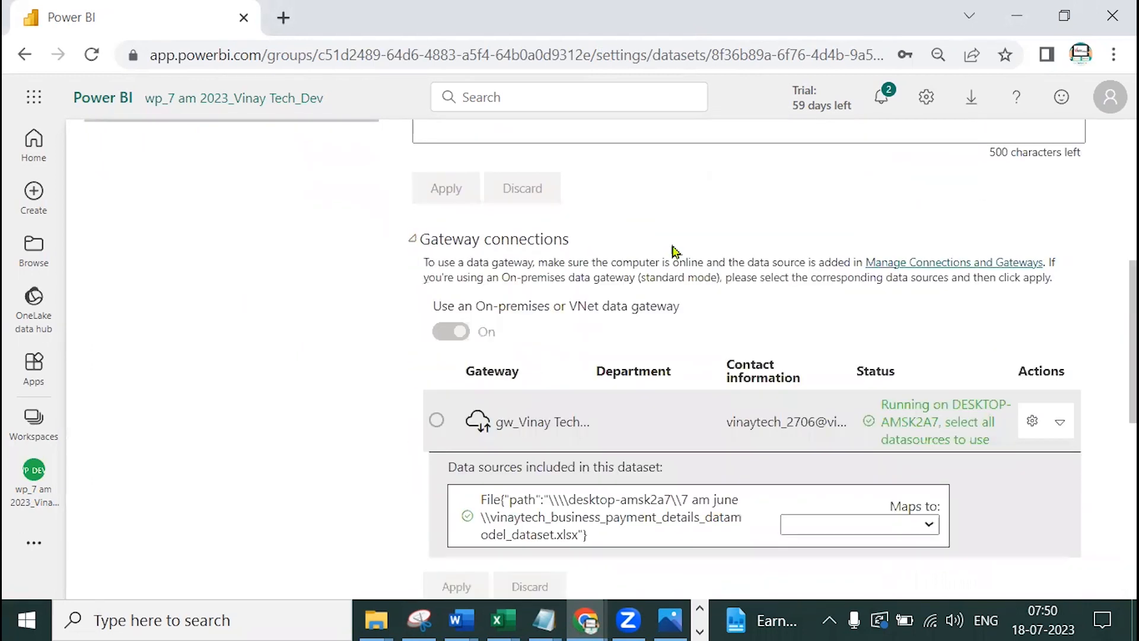
Pick ds_excel in the workbook source's Maps to list and draw a red line to the source
scroll(821, 261, down, 3)
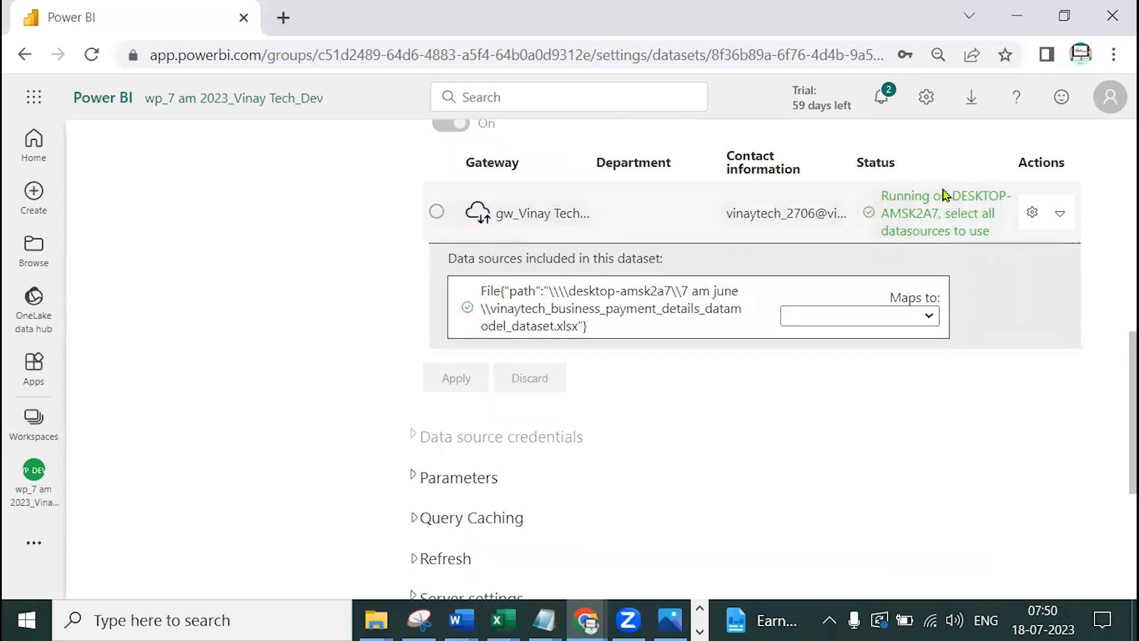
click(885, 318)
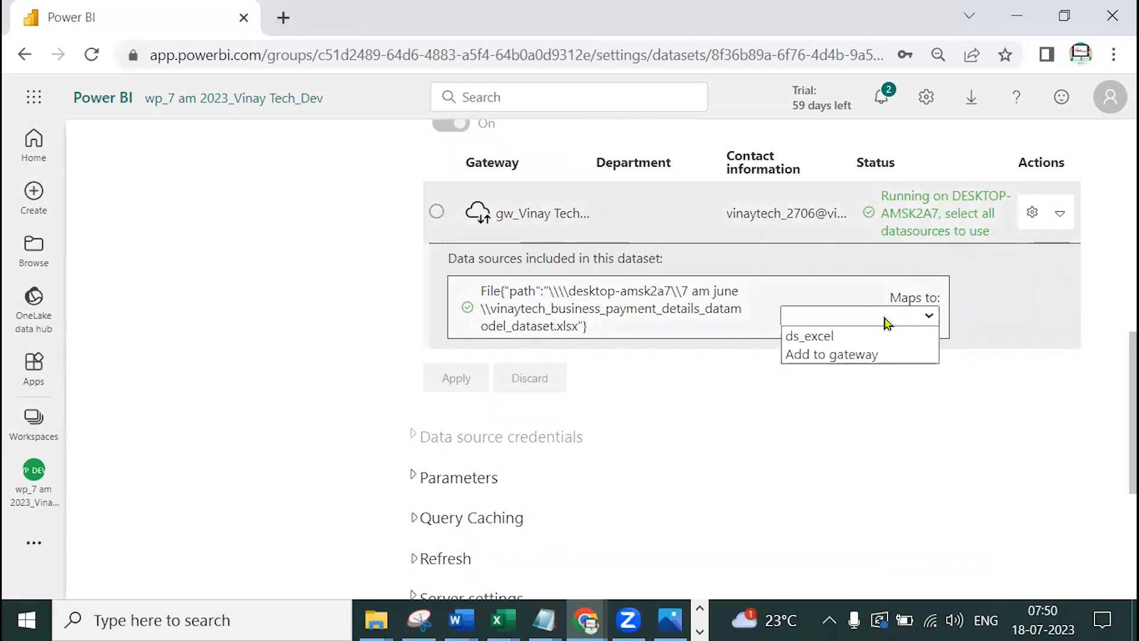
click(858, 338)
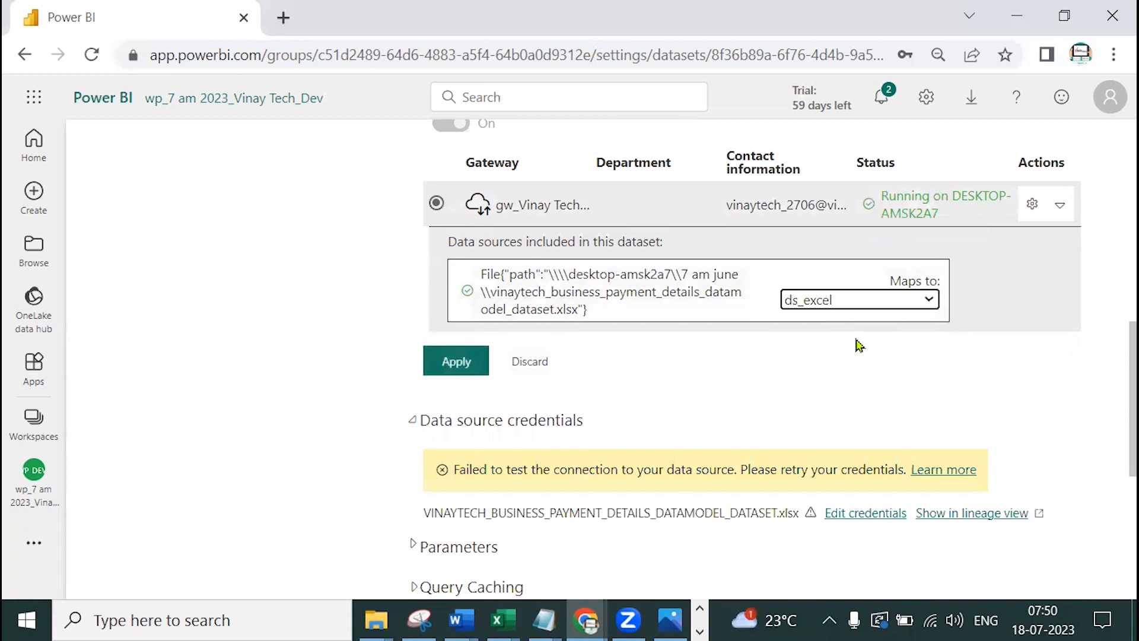
scroll(905, 368, up, 3)
scroll(1009, 401, down, 2)
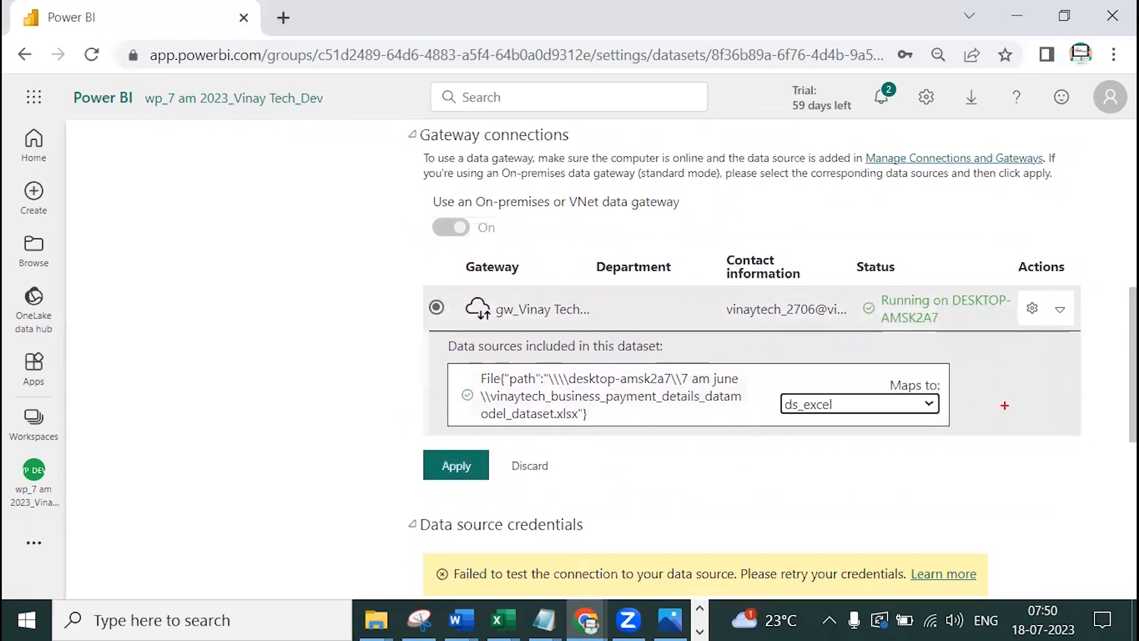
drag(488, 393, 307, 393)
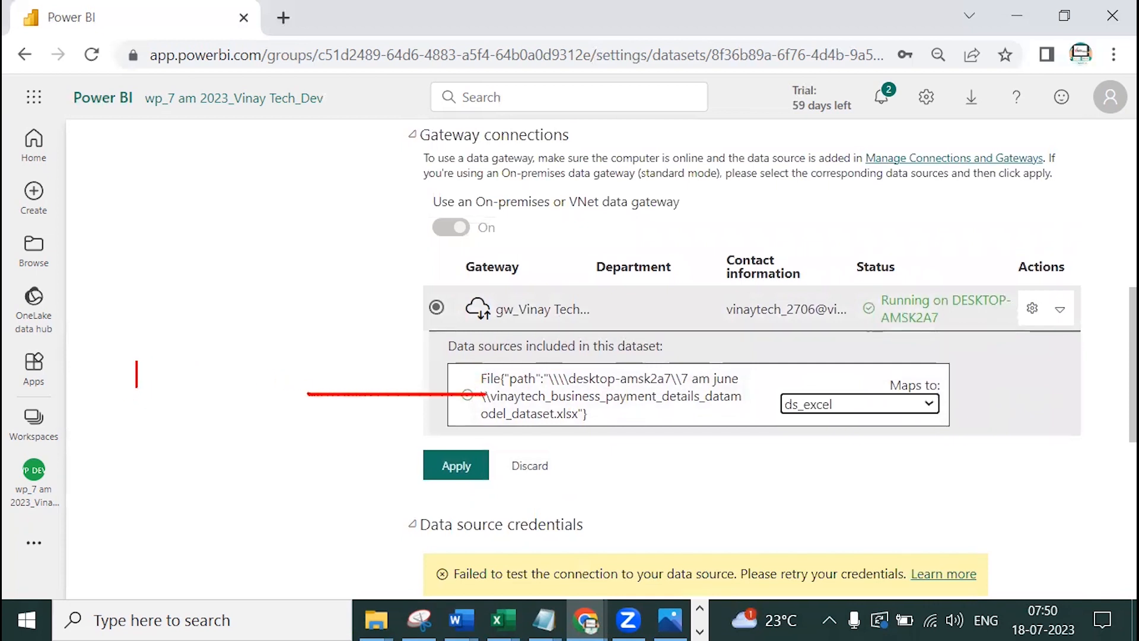
Write an on-screen note: 'your uploaded pbix having network path' plus a network-path reminder
text(your )
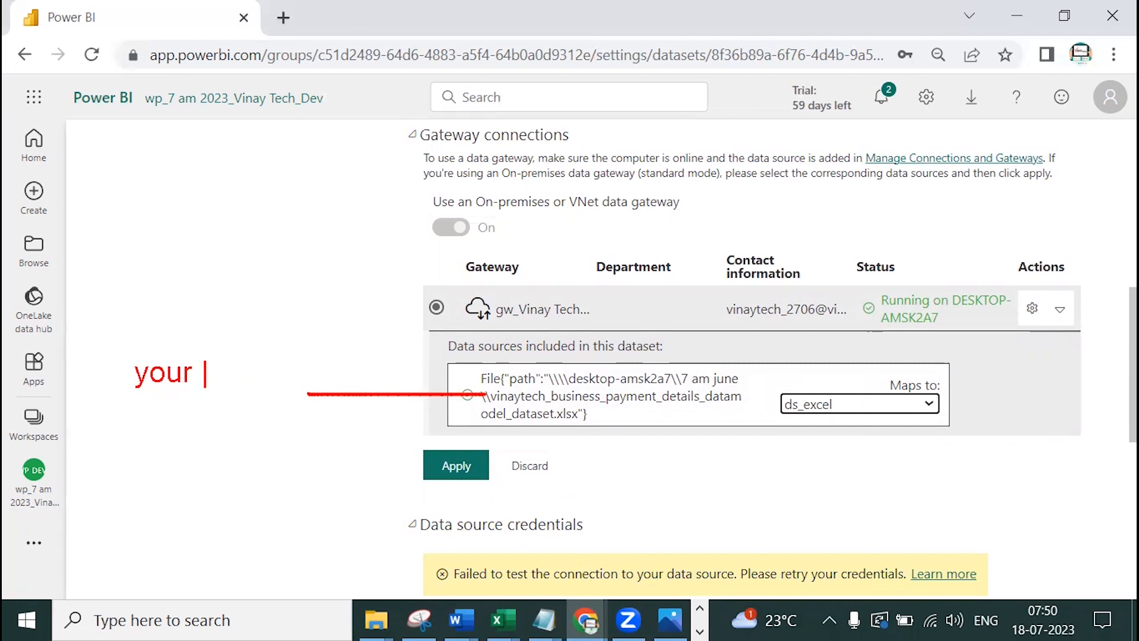
text(uploaded)
key(Return)
text(pbix having)
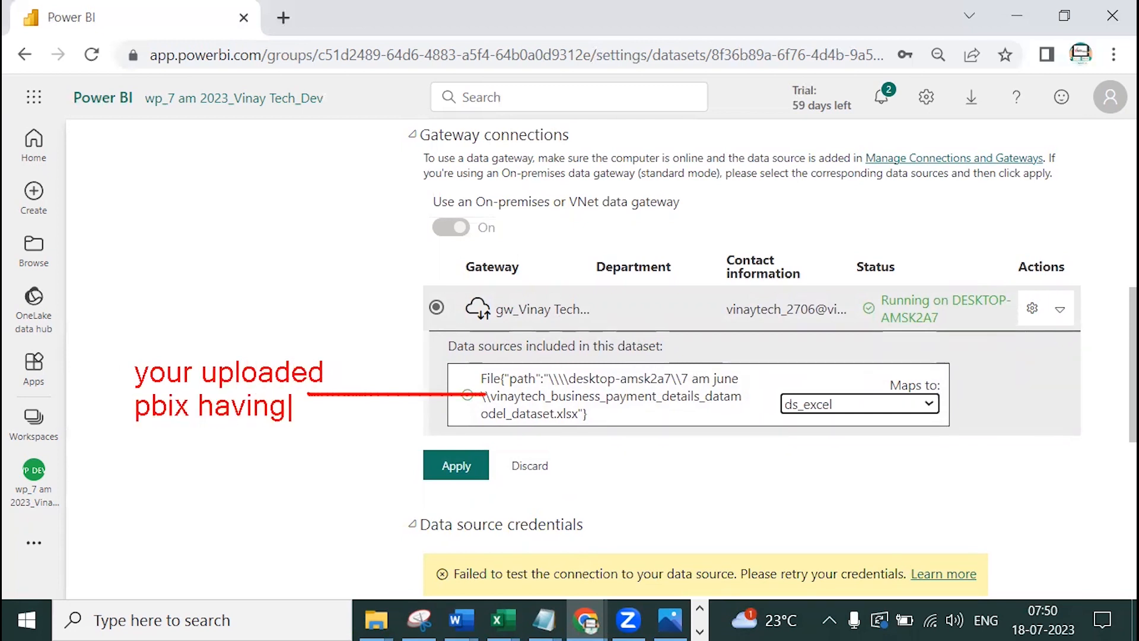
key(Return)
text(netw)
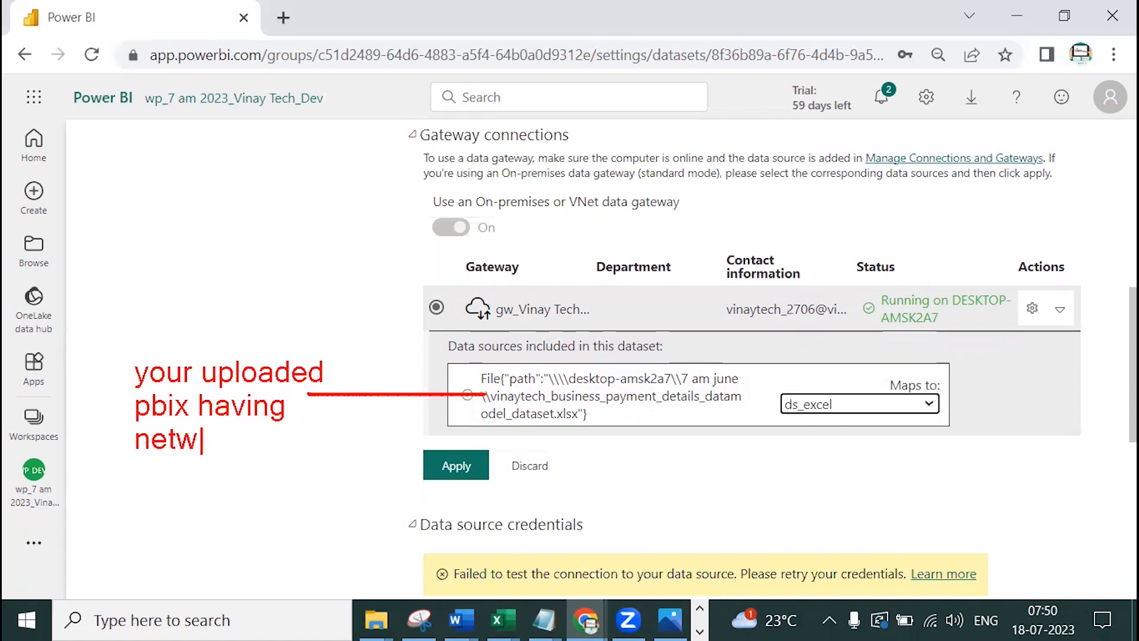
text(ork path)
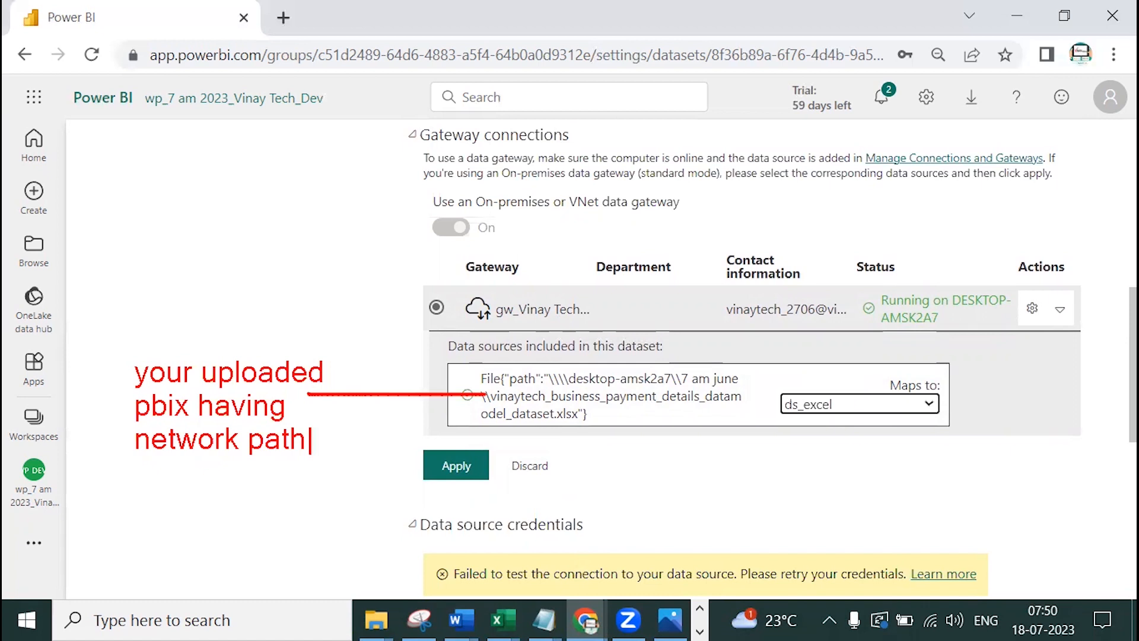
key(Return)
text(Note:)
key(Return)
text(e)
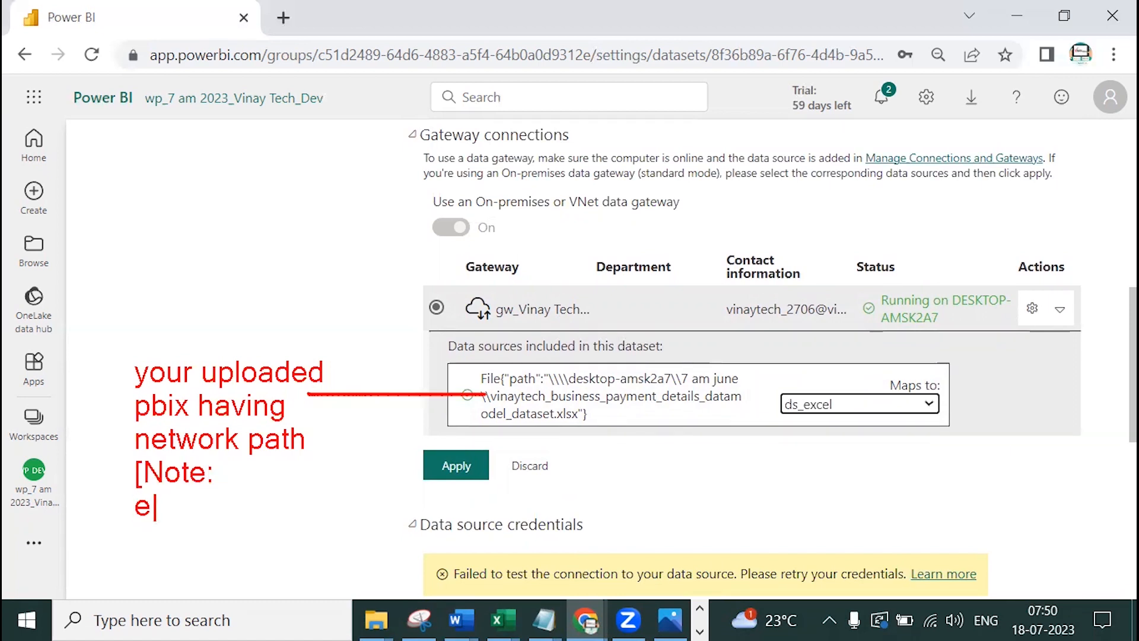
text(nsure you kept a network path for your report and uploa)
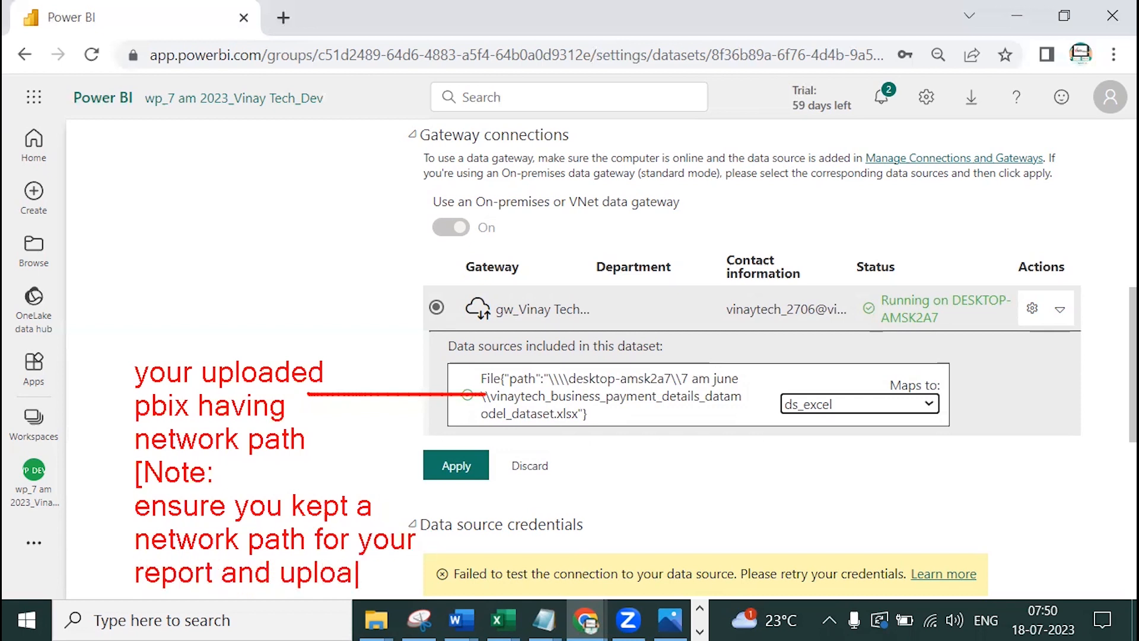
text(ded])
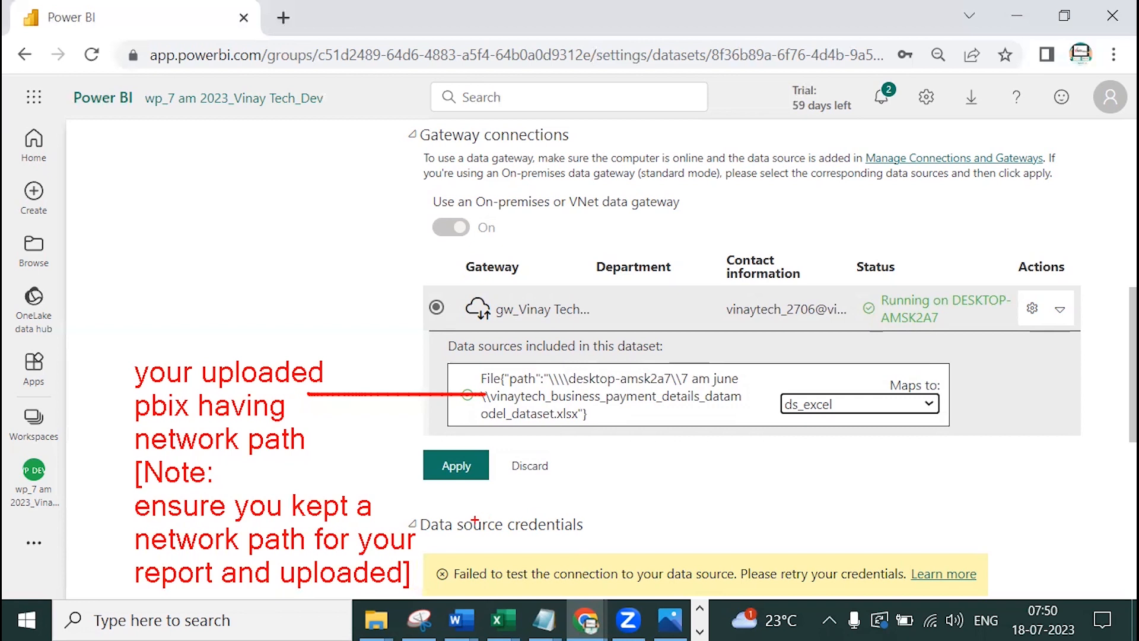
Underline and cross out the source path, tick ds_excel, and draw sync arrows linking them
drag(549, 390, 662, 386)
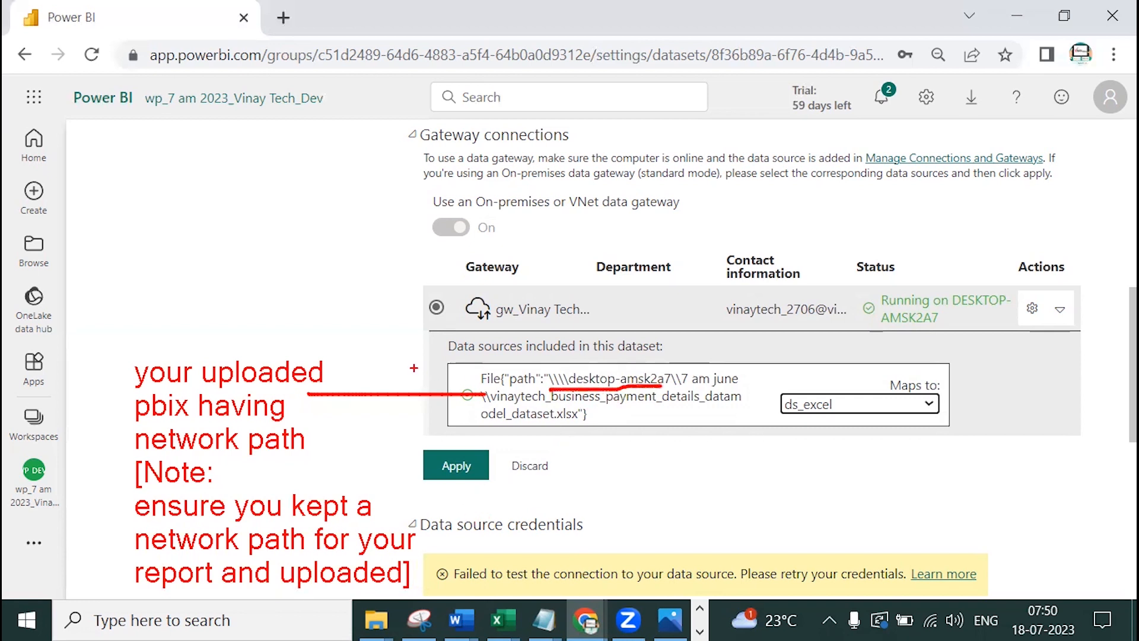
drag(534, 402, 673, 403)
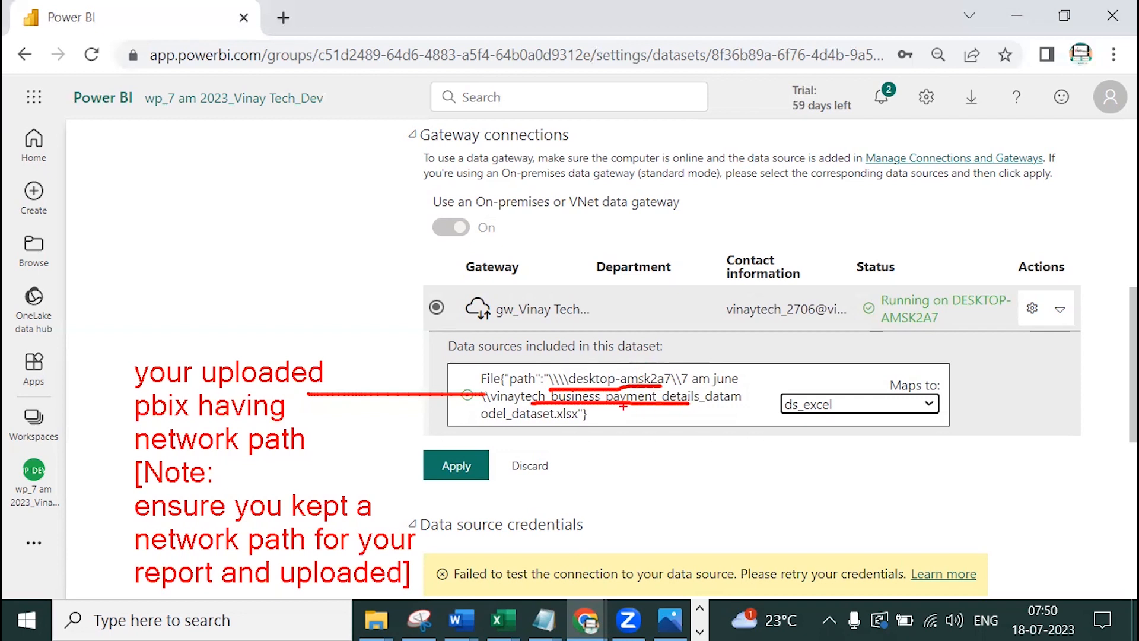
drag(584, 366, 652, 430)
mouse_move(649, 370)
mouse_down()
mouse_move(620, 400)
mouse_move(701, 369)
mouse_up()
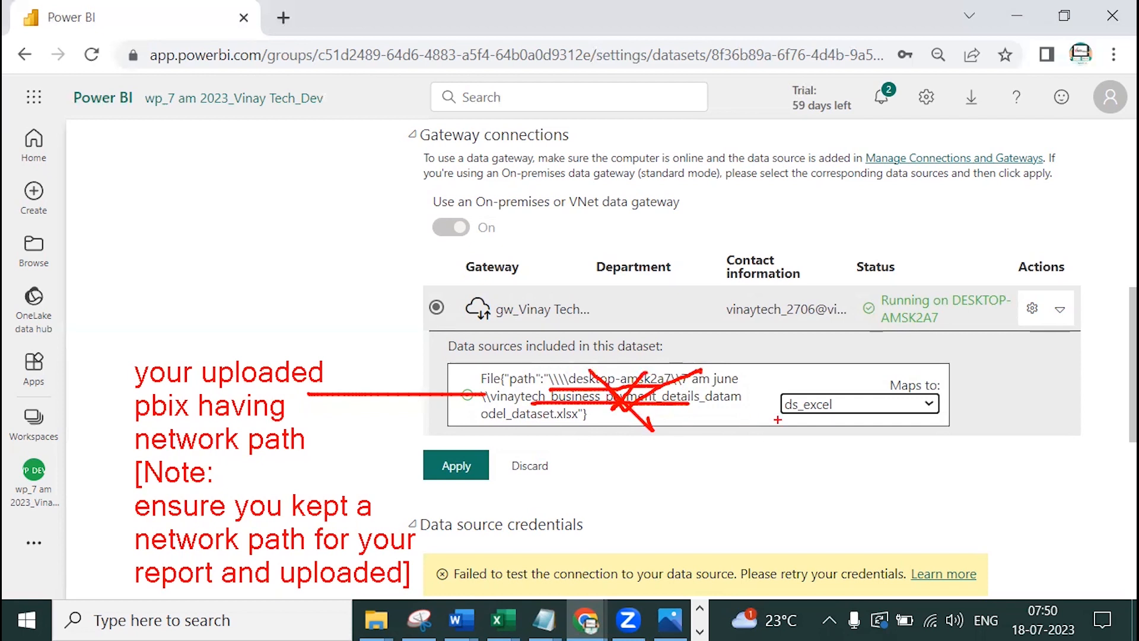
mouse_move(821, 379)
mouse_down()
mouse_move(826, 389)
mouse_move(883, 351)
mouse_up()
mouse_move(672, 405)
mouse_down()
mouse_move(808, 408)
mouse_move(795, 415)
mouse_up()
mouse_move(714, 439)
mouse_down()
mouse_move(705, 473)
mouse_move(723, 470)
mouse_move(729, 490)
mouse_move(792, 475)
mouse_up()
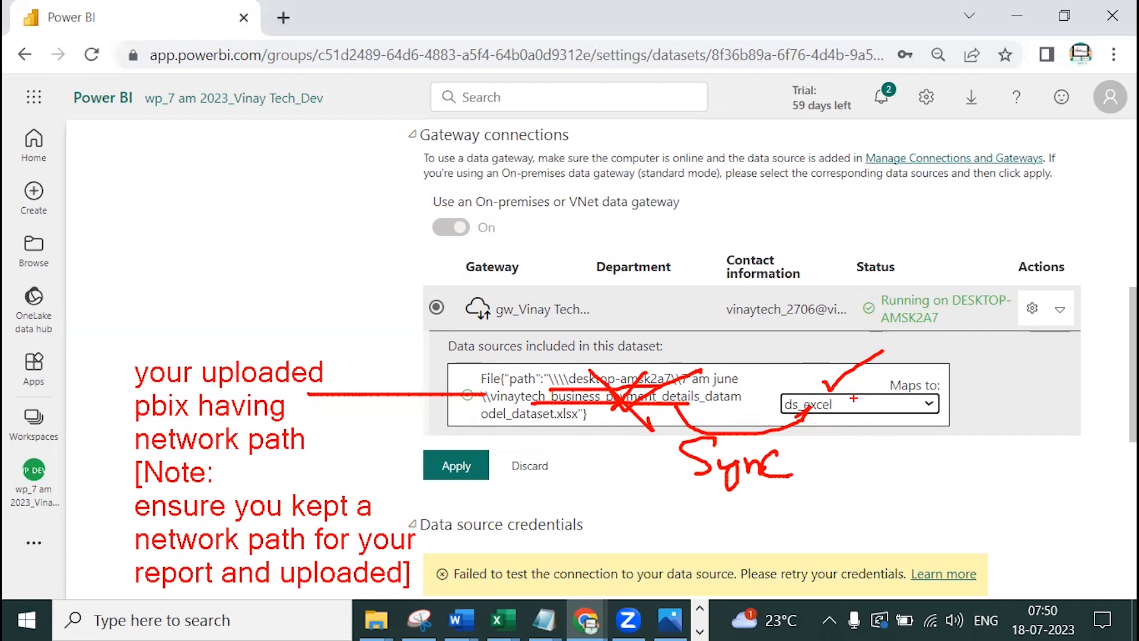
Tick the gateway status, circle the path and ds_excel, clear the marks, and apply
mouse_move(935, 279)
mouse_down()
mouse_move(949, 295)
mouse_move(1017, 257)
mouse_up()
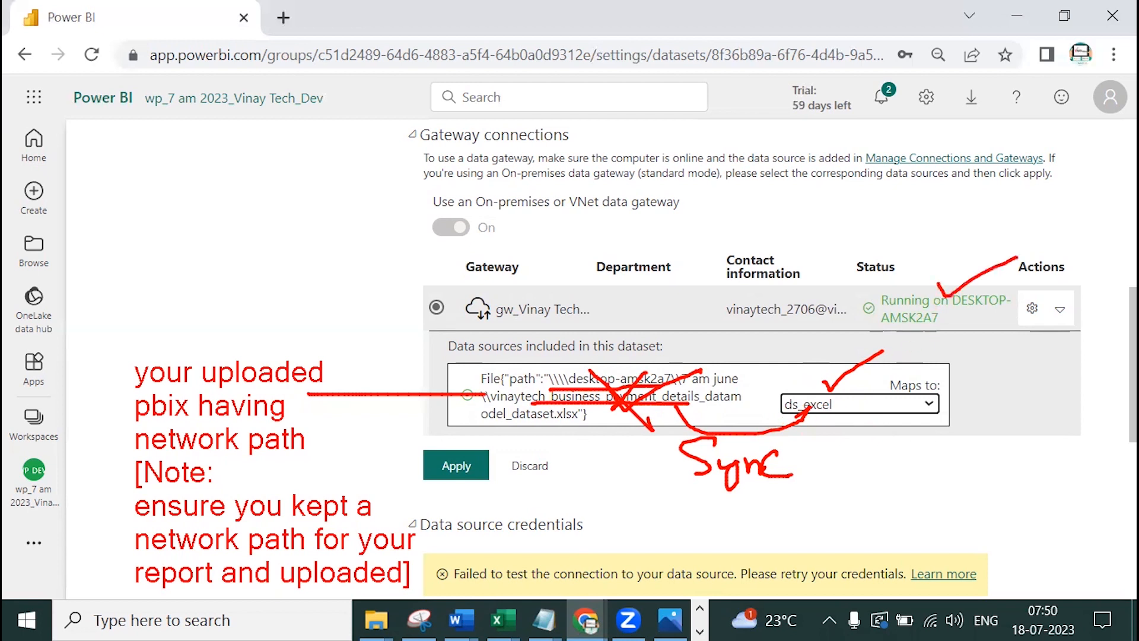
mouse_move(688, 363)
mouse_down()
mouse_move(652, 356)
mouse_move(569, 442)
mouse_move(653, 365)
mouse_up()
mouse_move(925, 362)
mouse_down()
mouse_move(825, 354)
mouse_move(934, 430)
mouse_move(884, 359)
mouse_move(900, 350)
mouse_up()
drag(895, 277, 904, 283)
drag(904, 283, 946, 257)
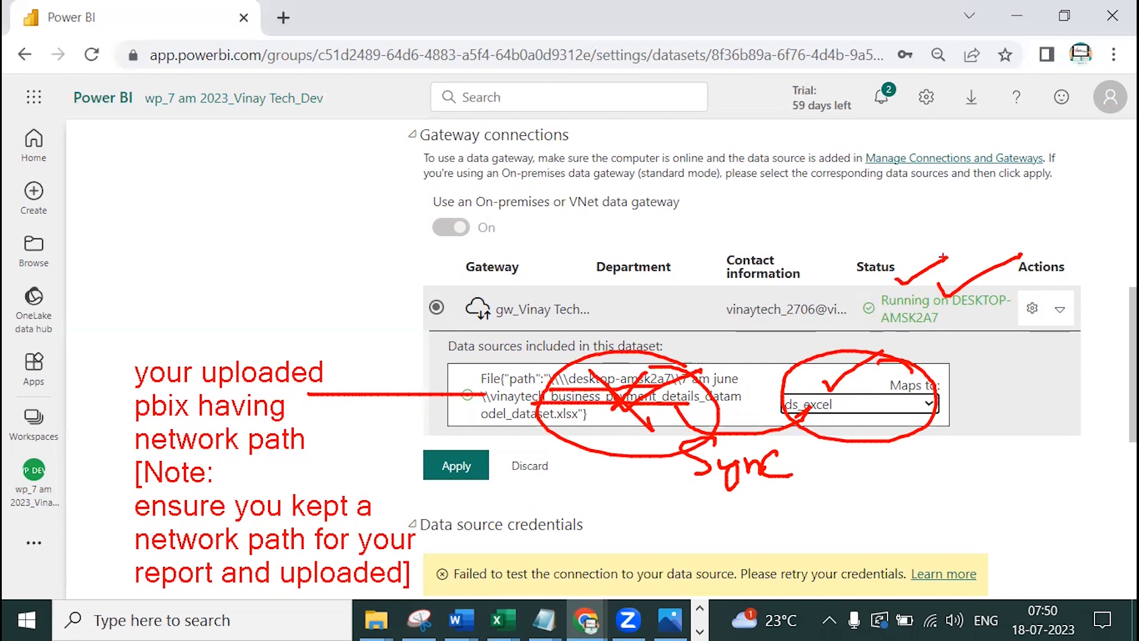
key(Escape)
click(455, 465)
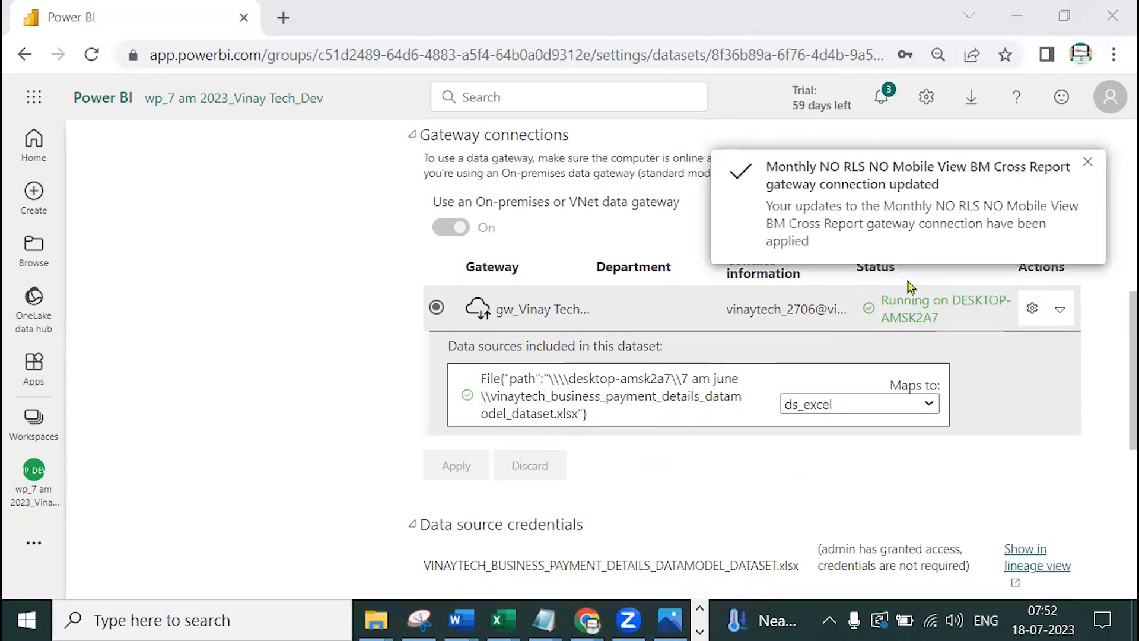
Close the 'gateway connection updated' notice and go back to the wp_7 am 2023_Vinay Tech_Dev workspace
click(1089, 166)
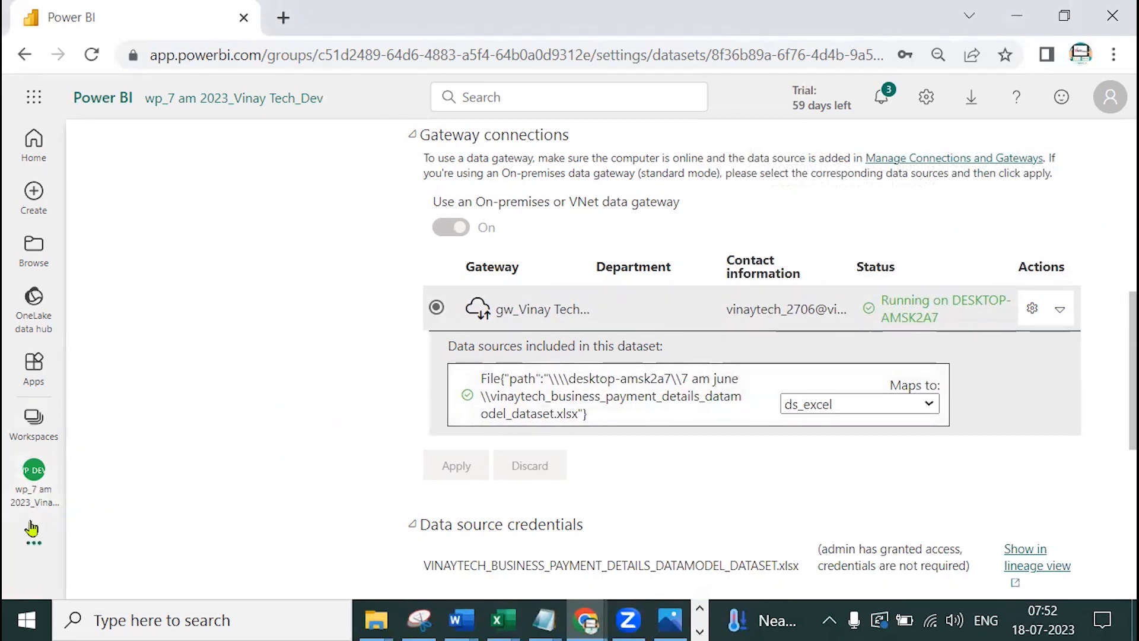
click(27, 483)
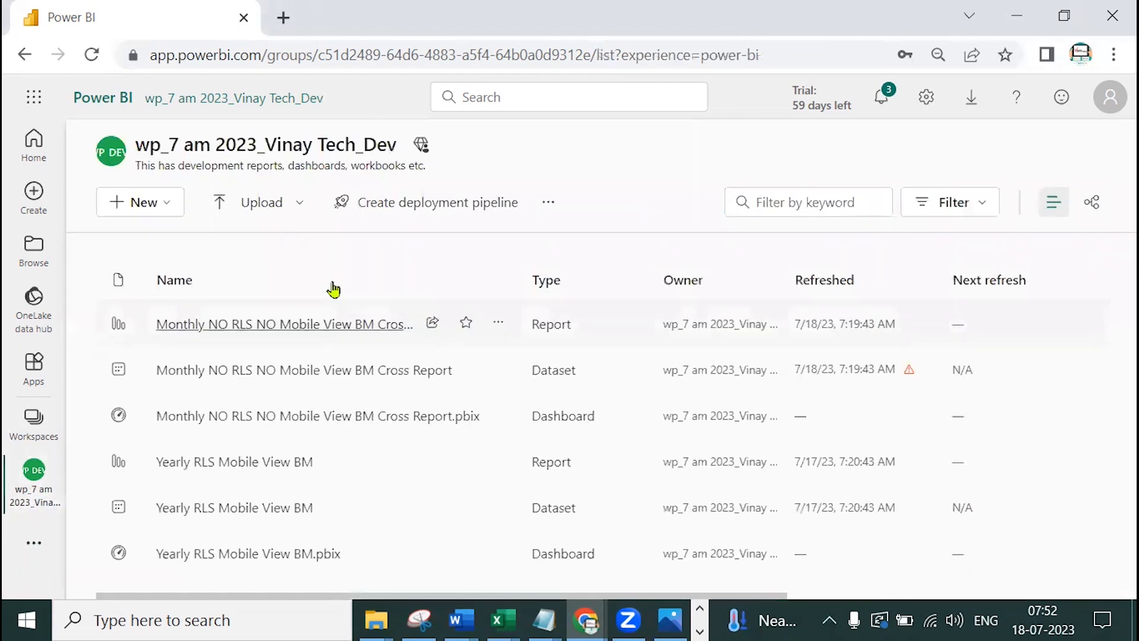
Open the Monthly NO RLS NO Mobile View BM Cross Report, showing Total DF 21794400
click(291, 325)
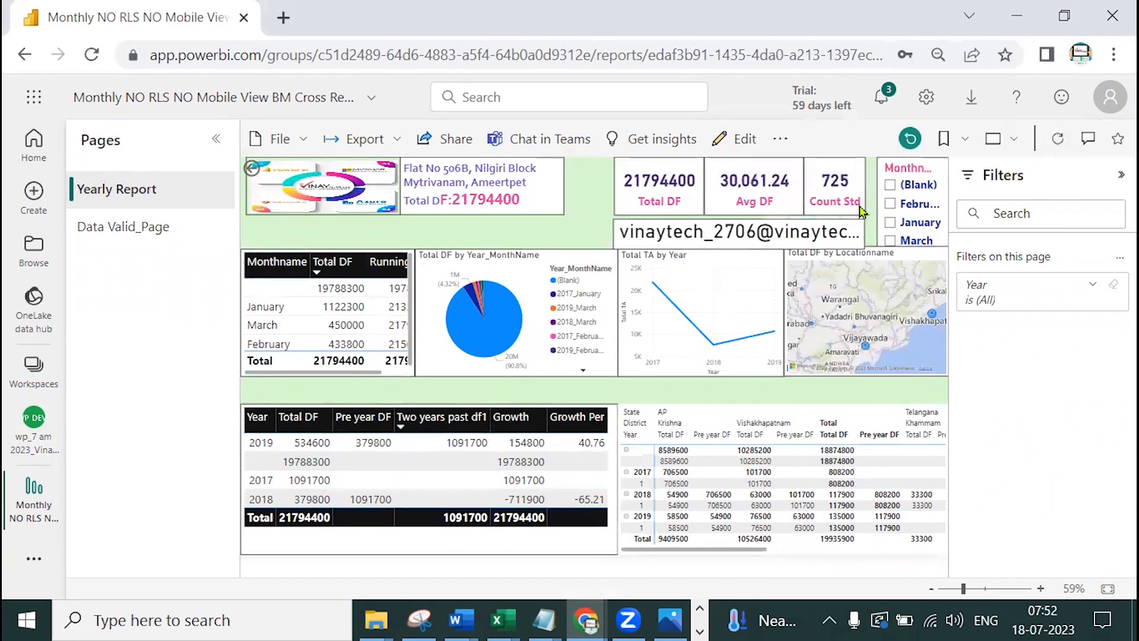
click(497, 620)
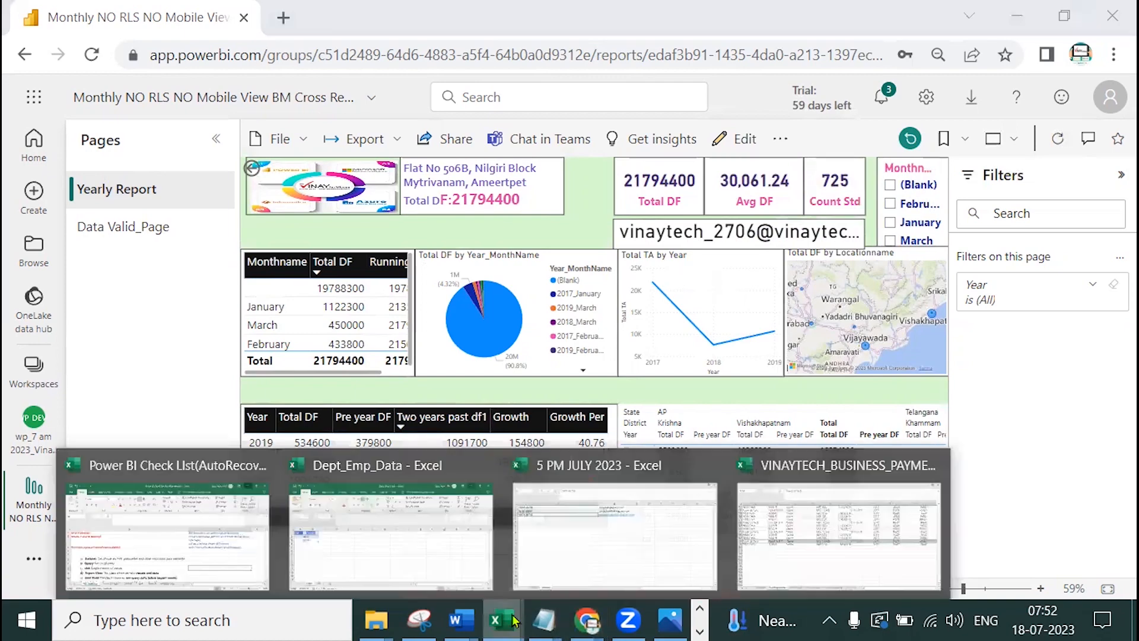
Check the last FactPayments rows in the payment details workbook, marking row 728, then return to the report
click(800, 556)
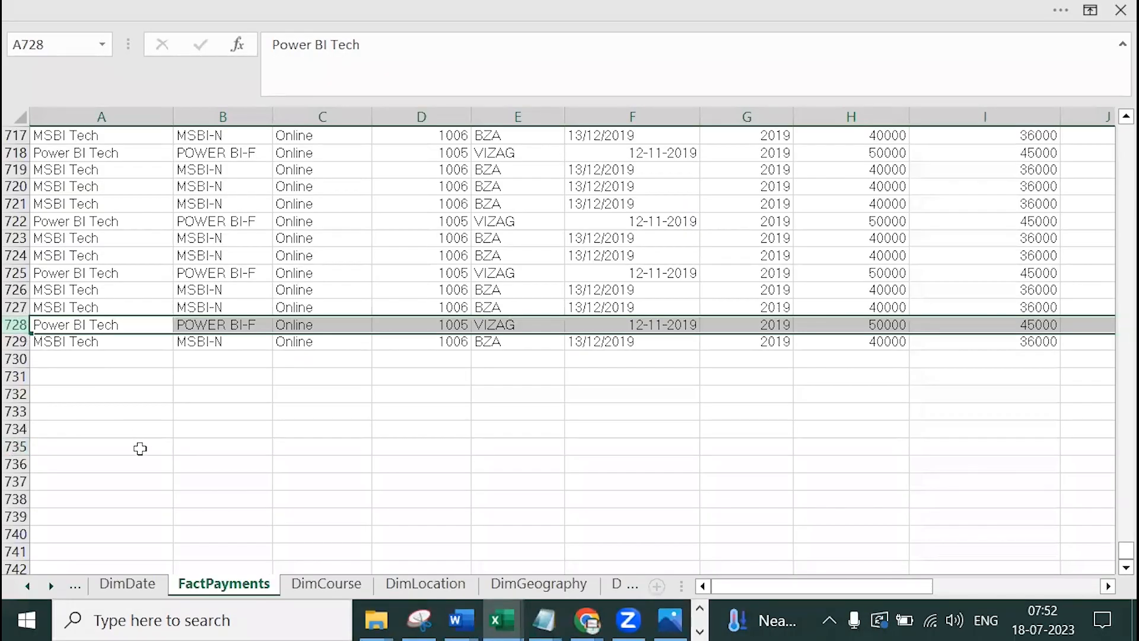
mouse_move(3, 314)
mouse_down()
mouse_move(18, 334)
mouse_move(55, 334)
mouse_up()
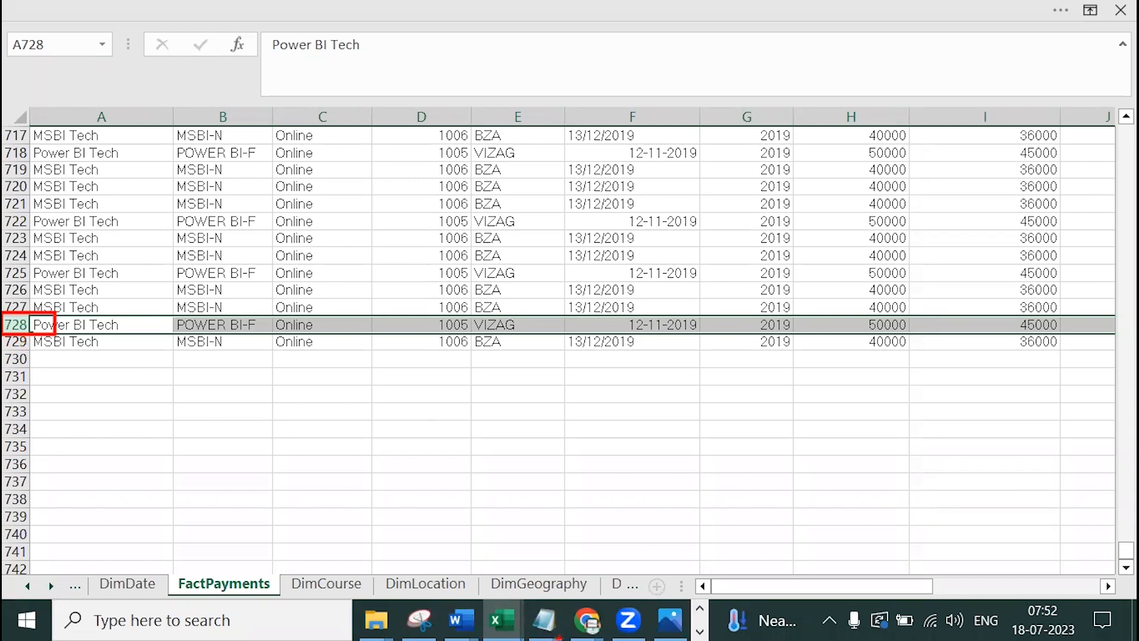
key(Escape)
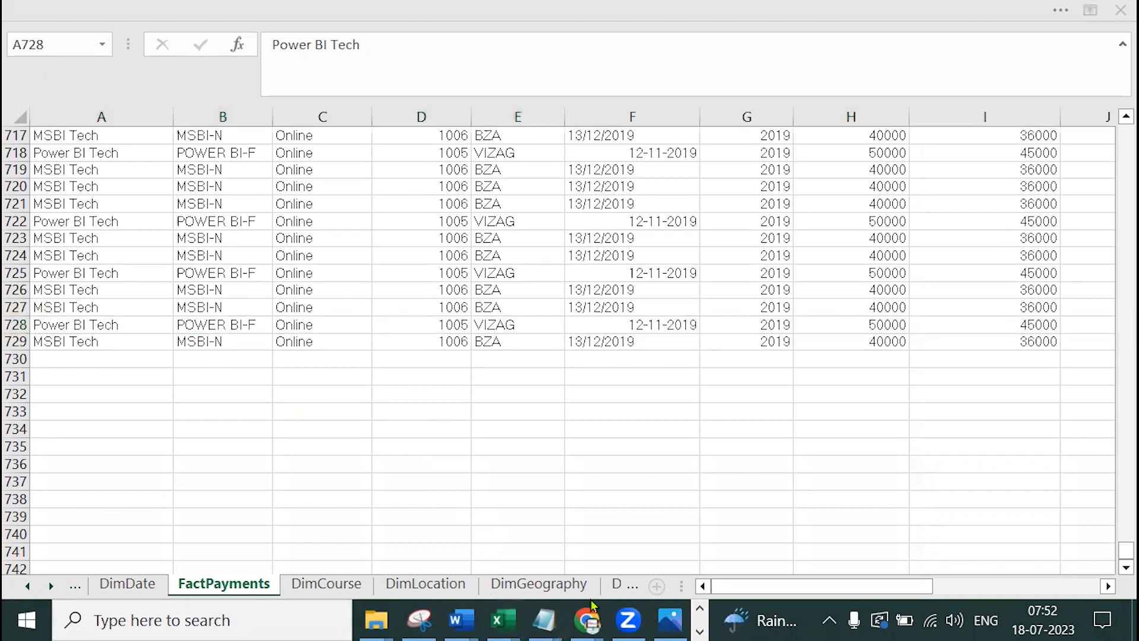
mouse_move(587, 620)
click(695, 566)
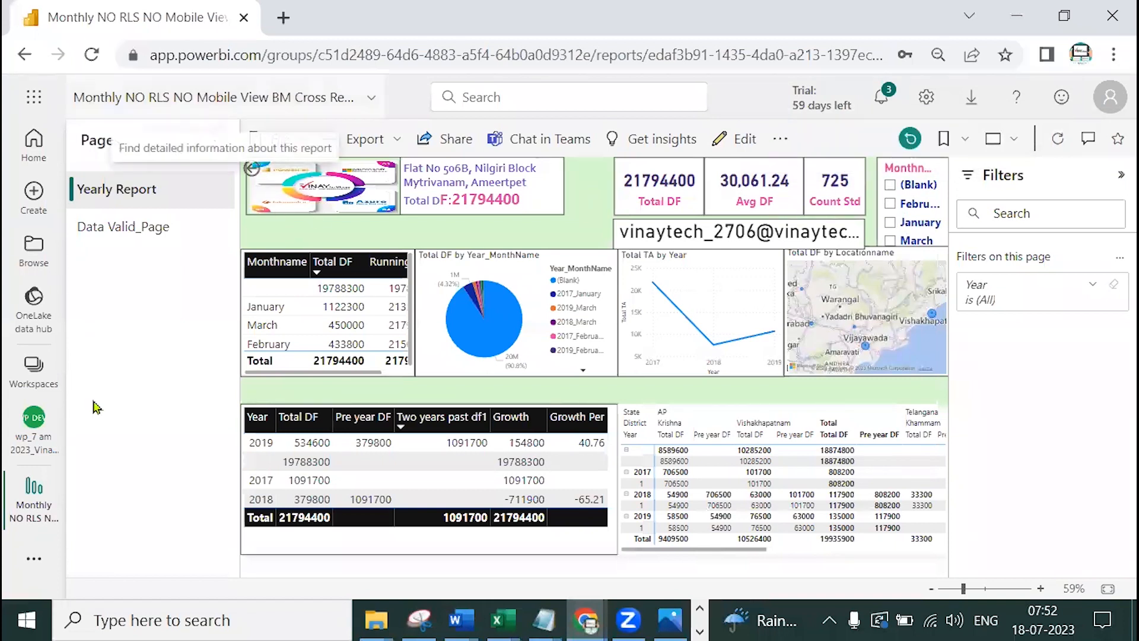
Run Refresh now on the Monthly NO RLS NO Mobile View BM Cross Report dataset from the workspace list
click(36, 426)
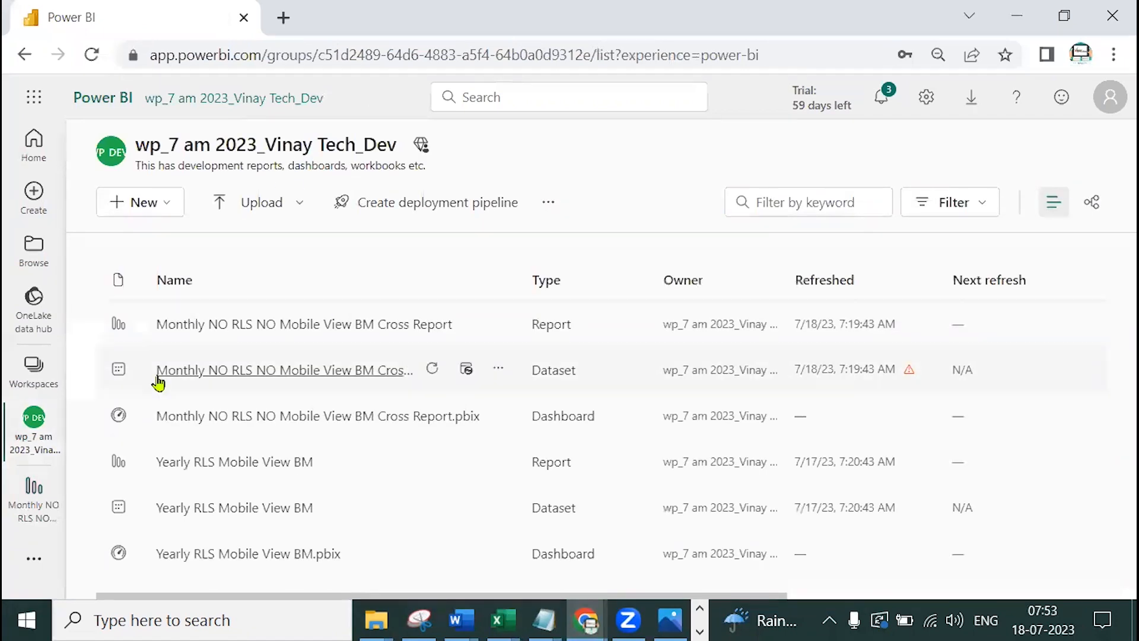
click(432, 374)
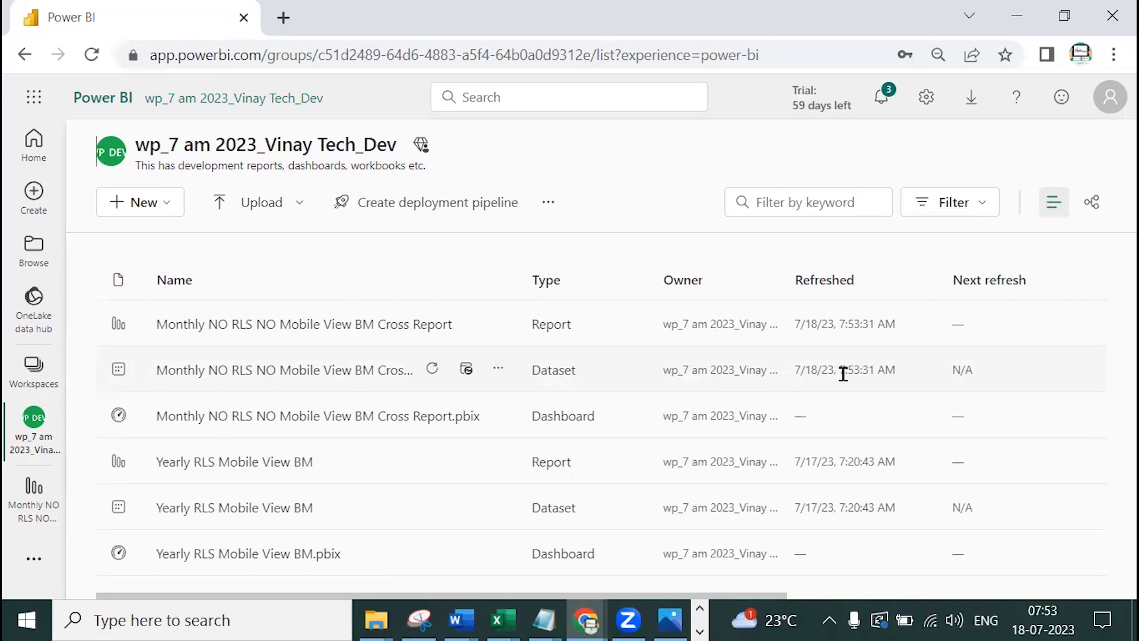
click(499, 370)
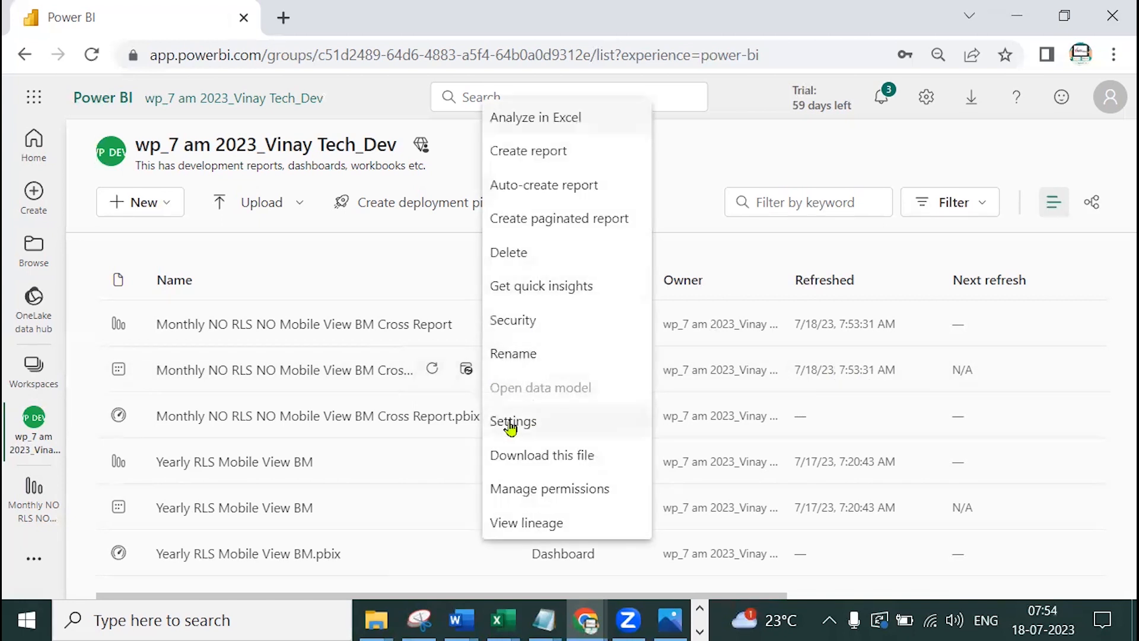
Open the dataset's Refresh history from Settings and highlight the completed refresh entry
click(511, 424)
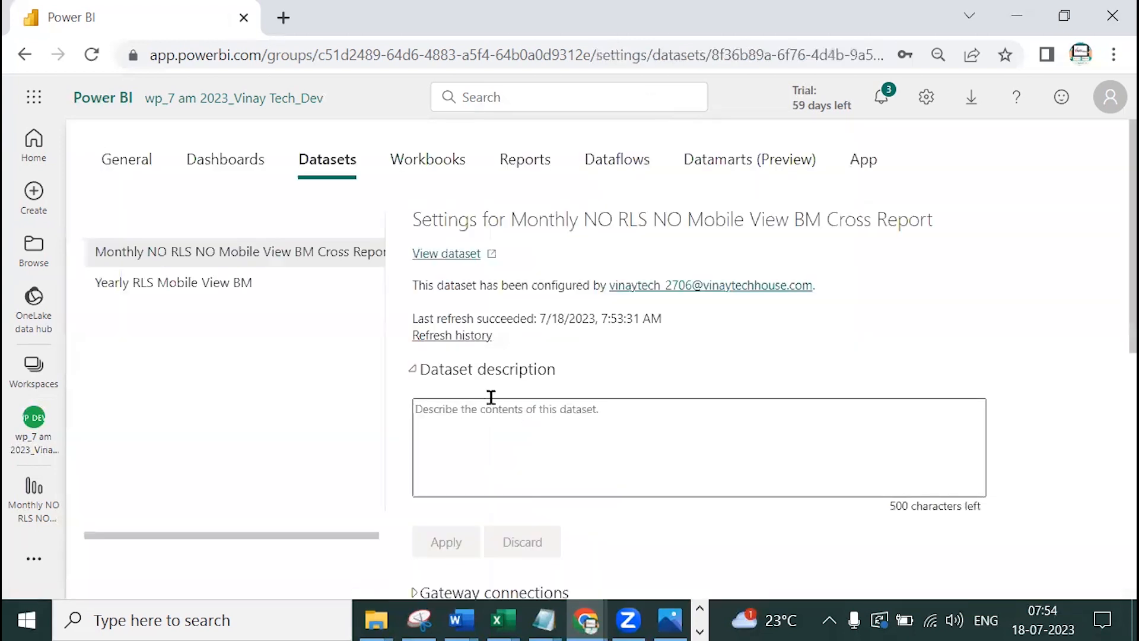
click(462, 337)
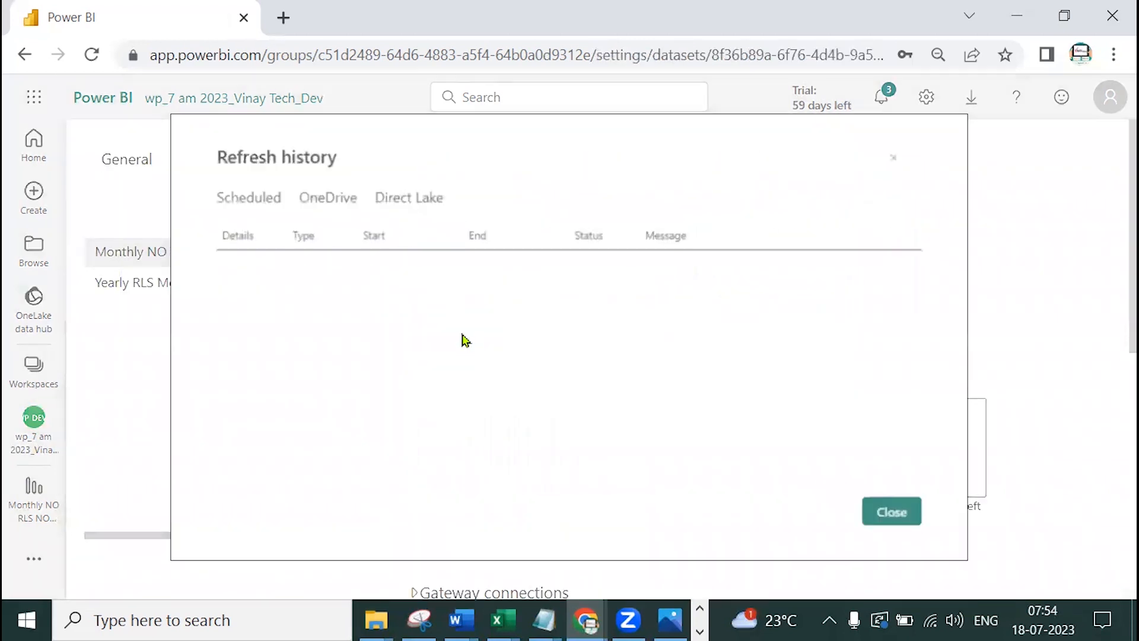
drag(272, 297, 630, 307)
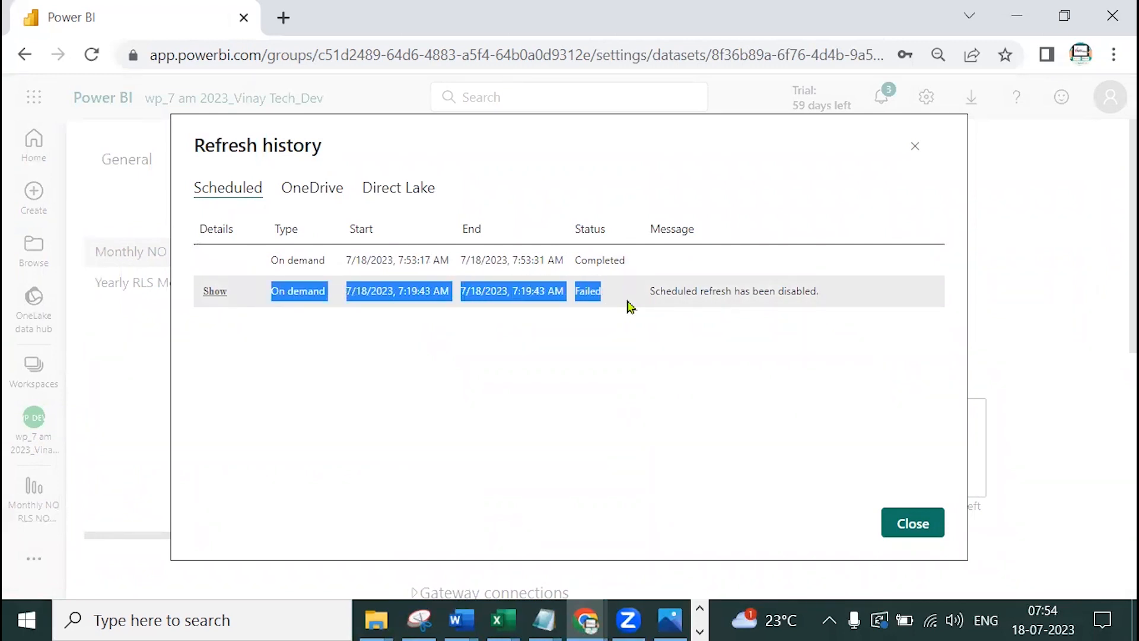
click(409, 386)
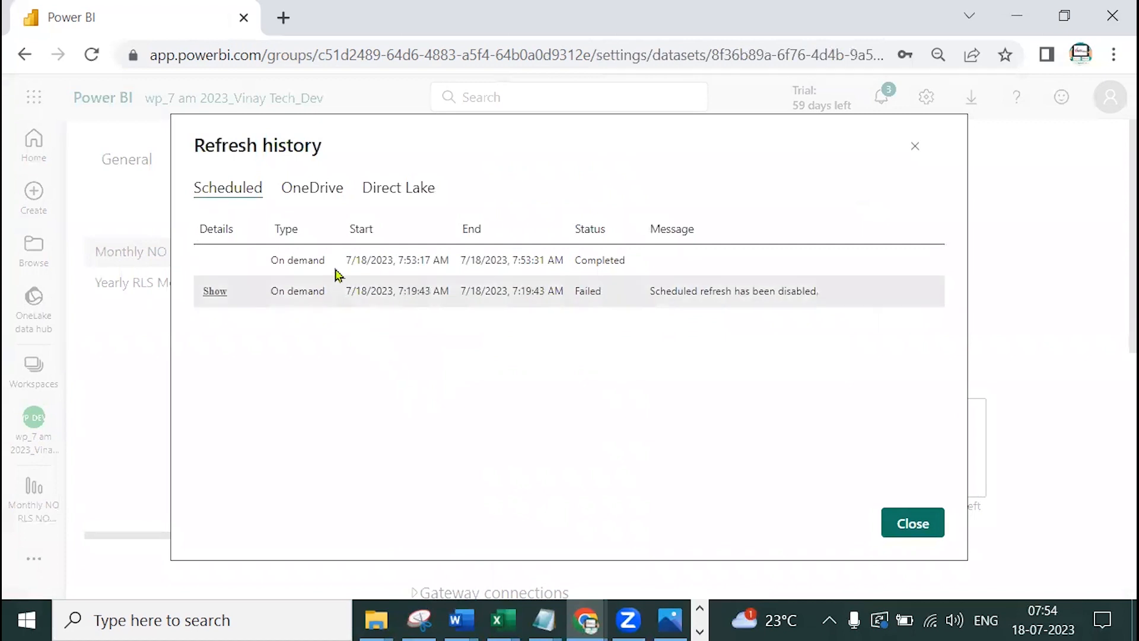
drag(577, 273, 643, 277)
click(588, 393)
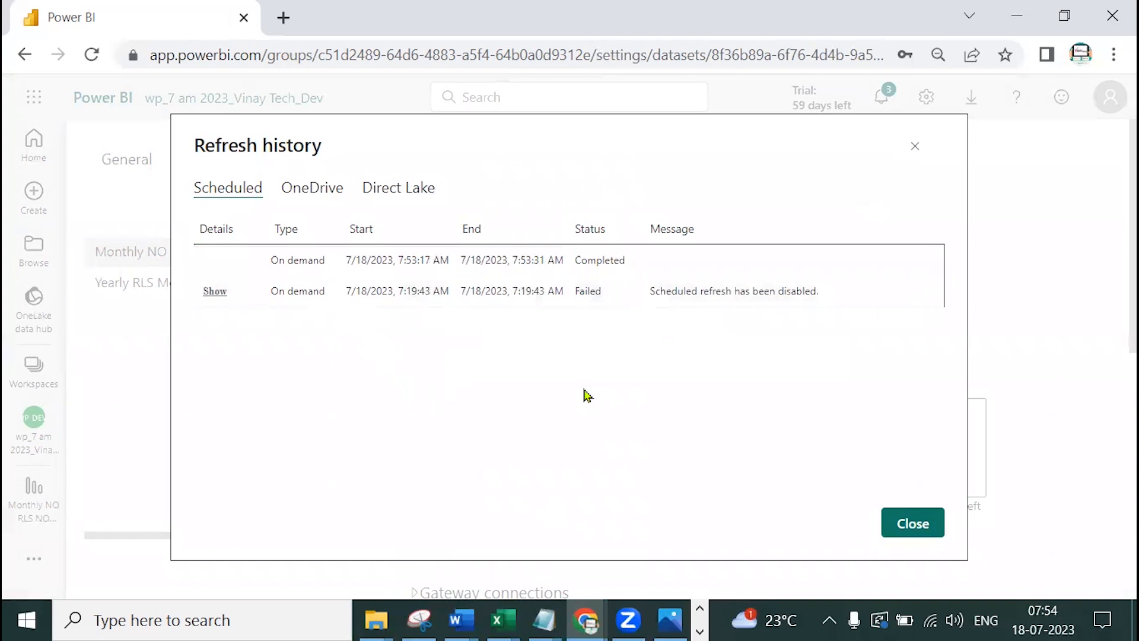
Annotate the 7:53:17 to 7:53:31 AM refresh run as taking '14 sec'
key(ctrl+2)
drag(393, 272, 413, 274)
drag(508, 274, 565, 276)
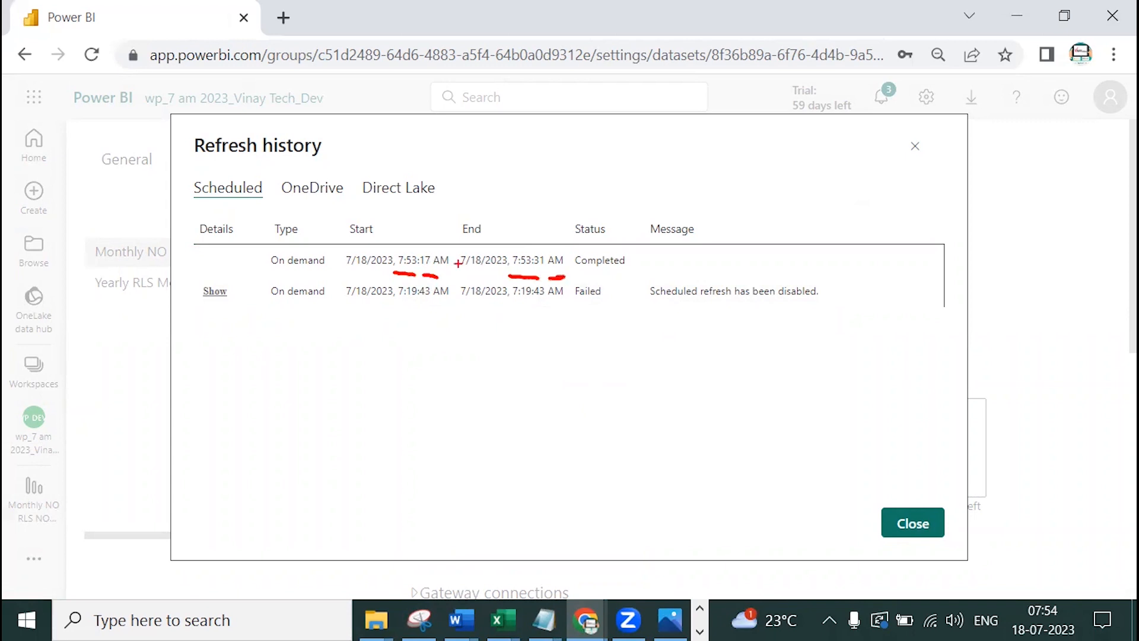
mouse_move(427, 252)
mouse_down()
mouse_move(484, 203)
mouse_move(534, 228)
mouse_move(540, 247)
mouse_up()
drag(482, 156, 482, 183)
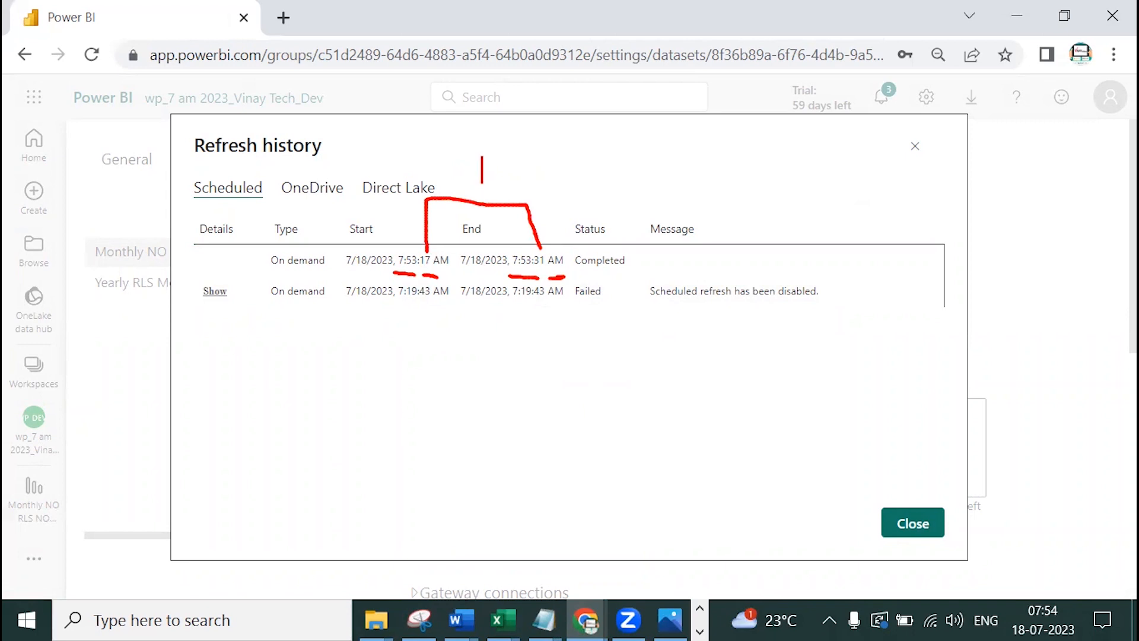
text(14 sec)
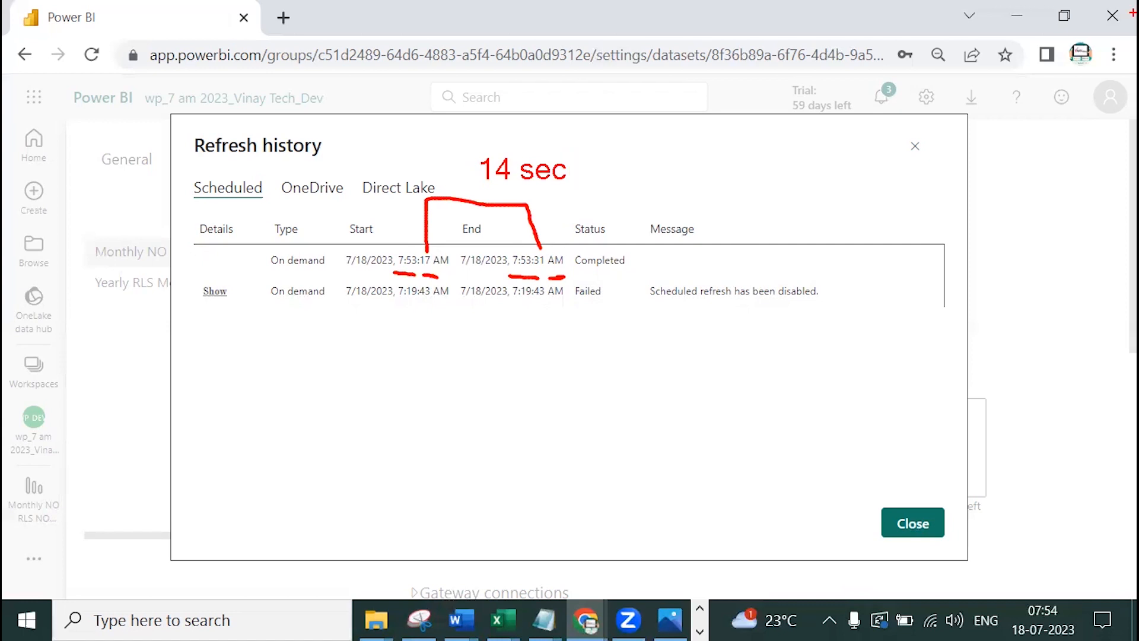
key(Escape)
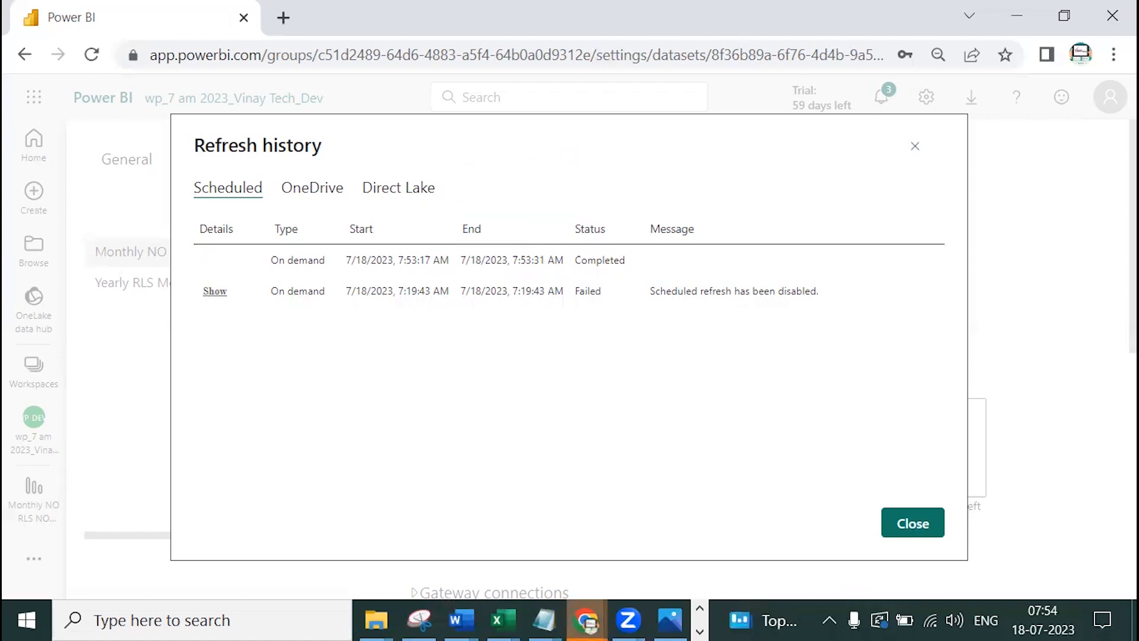
Reopen the Monthly cross report and refresh visuals to Total DF 21911400 and Count Std 728
click(910, 522)
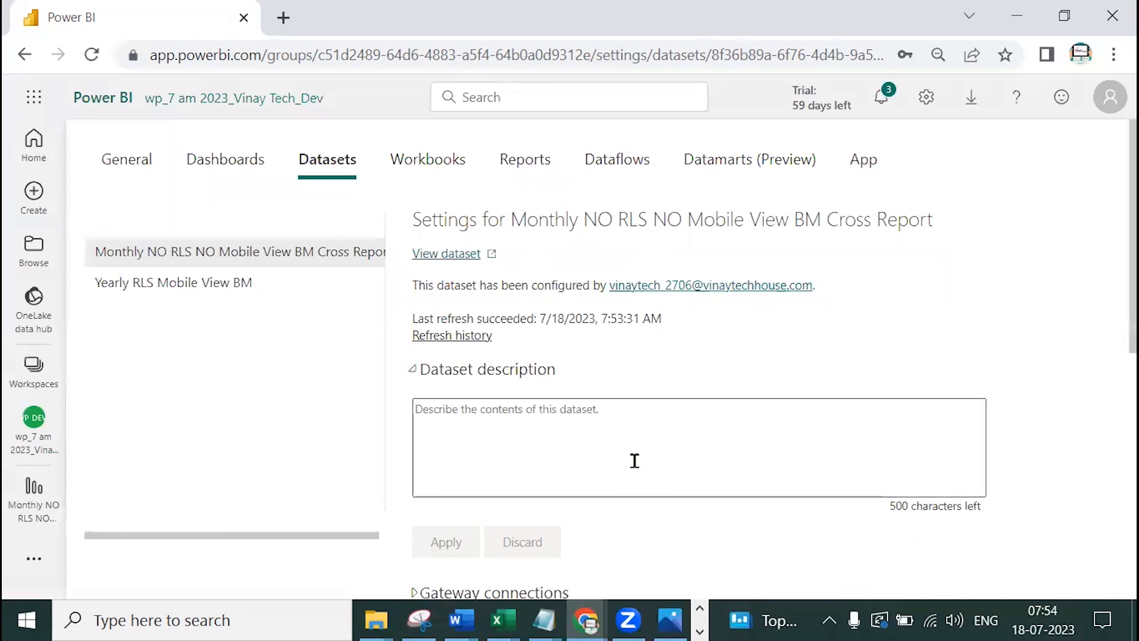
click(47, 439)
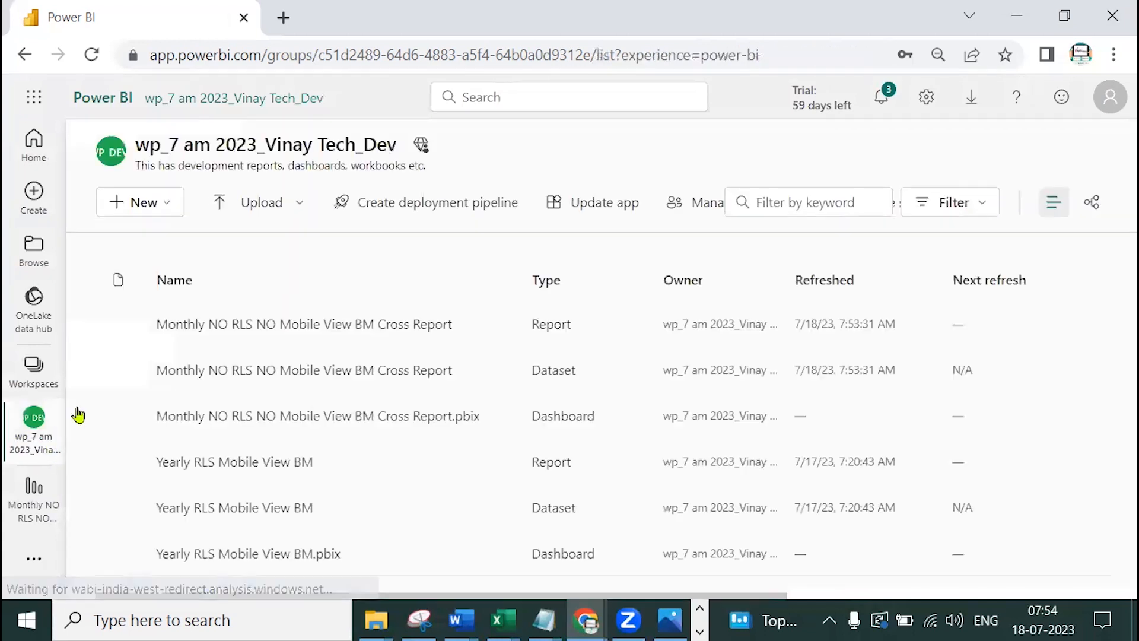
click(255, 326)
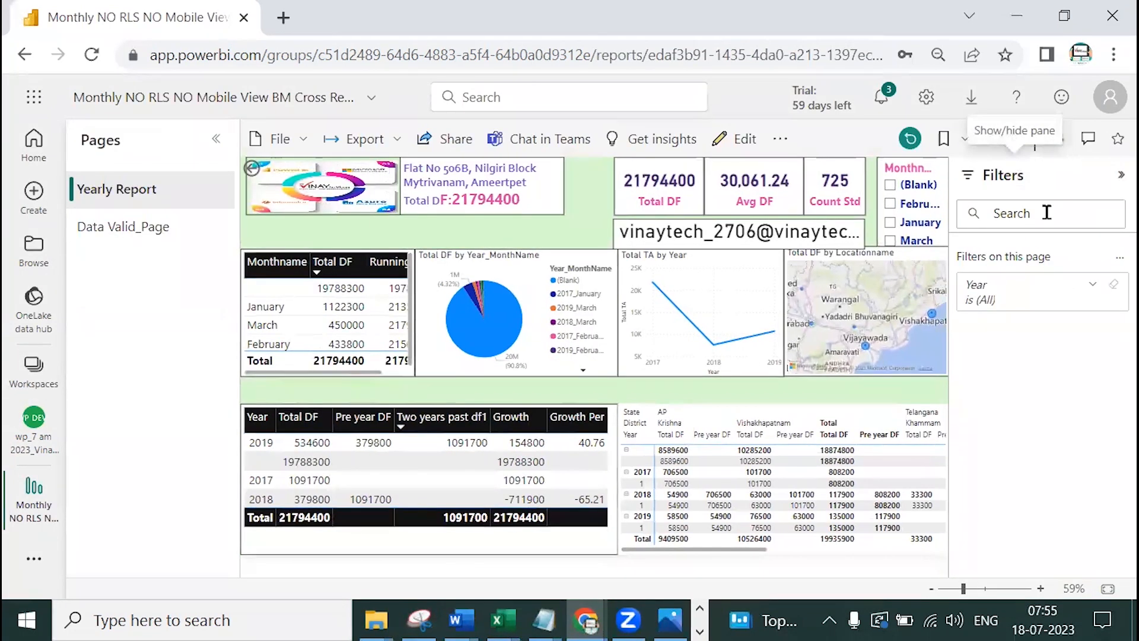
click(1059, 144)
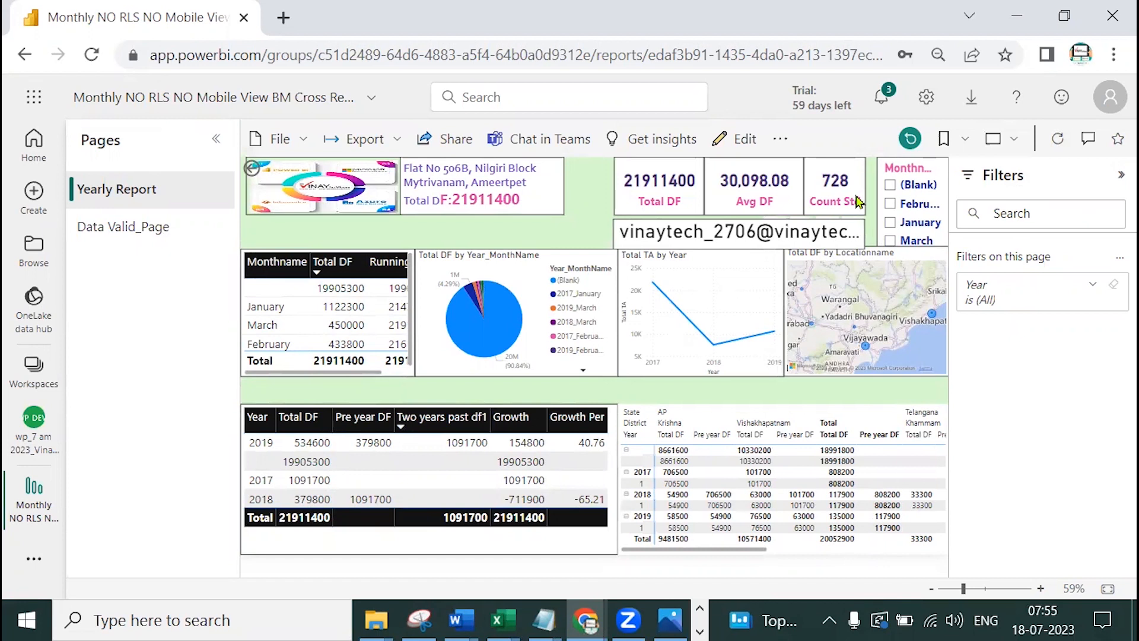
click(34, 442)
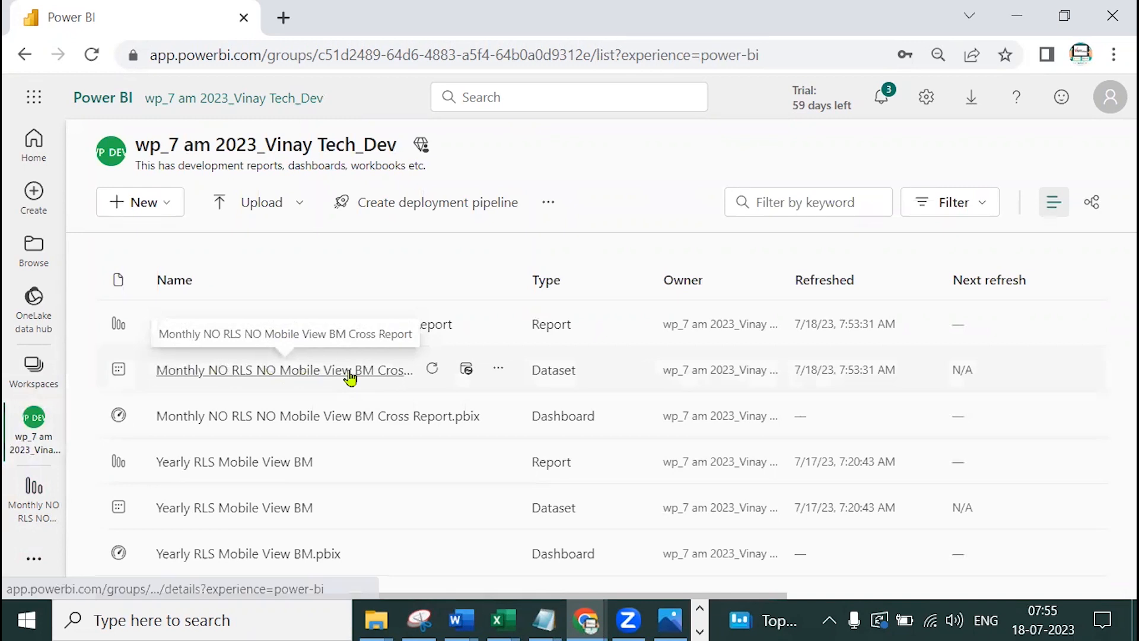
Open the dataset's Settings and expand the Scheduled refresh section
click(501, 372)
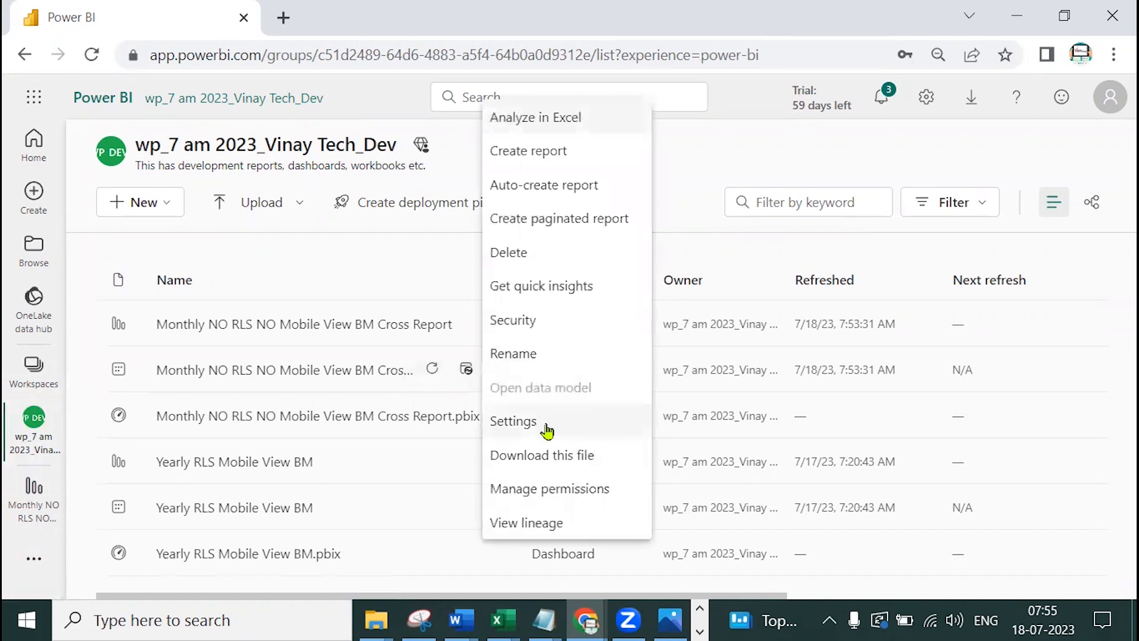
click(545, 428)
scroll(642, 284, down, 3)
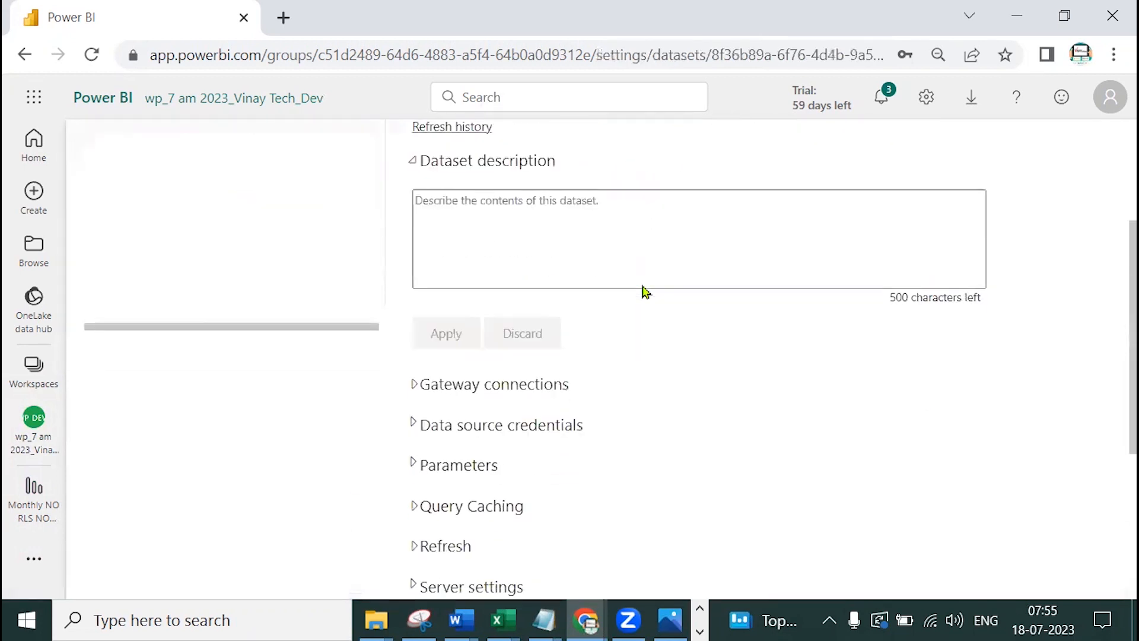
scroll(637, 300, down, 3)
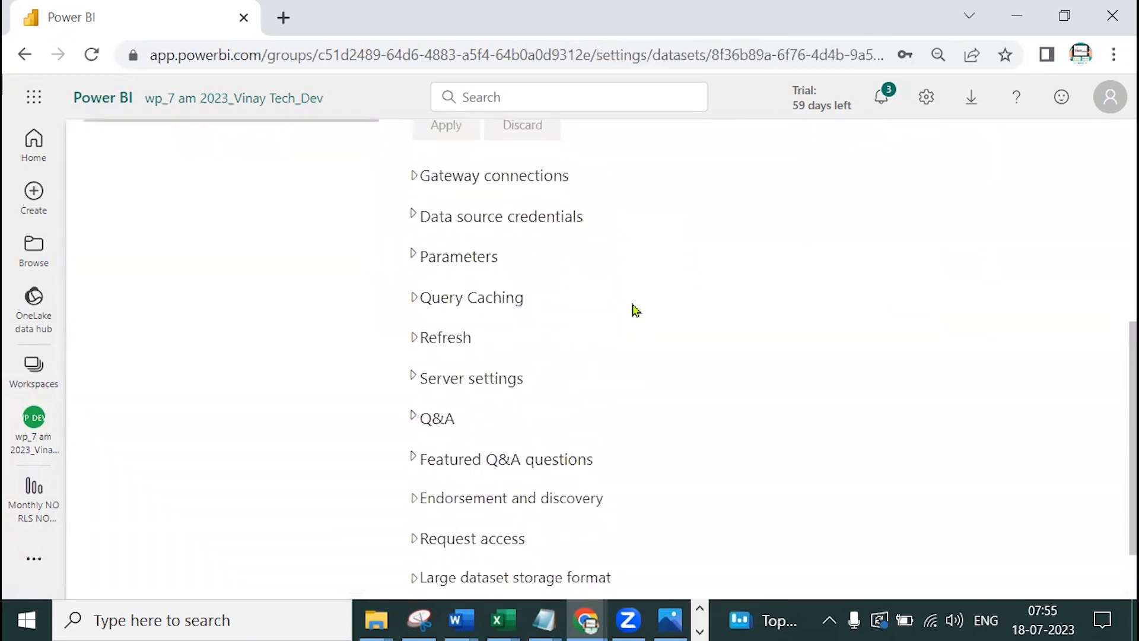
click(423, 338)
scroll(684, 300, down, 3)
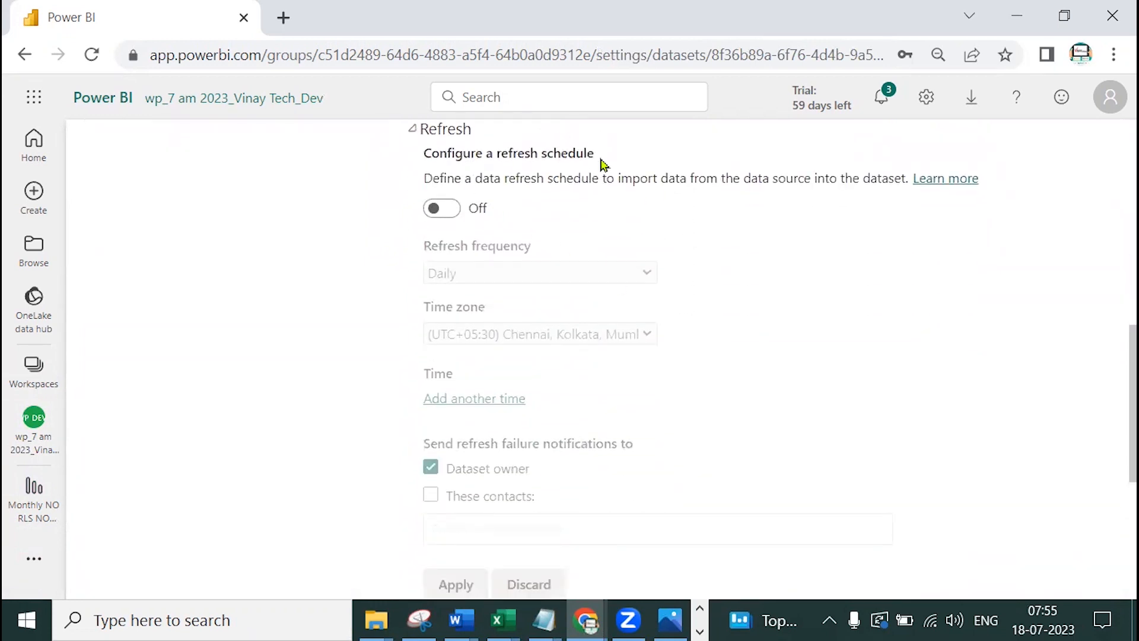
Turn on scheduled refresh, Daily, in UTC+05:30 Chennai, Kolkata, and add a refresh time
click(464, 210)
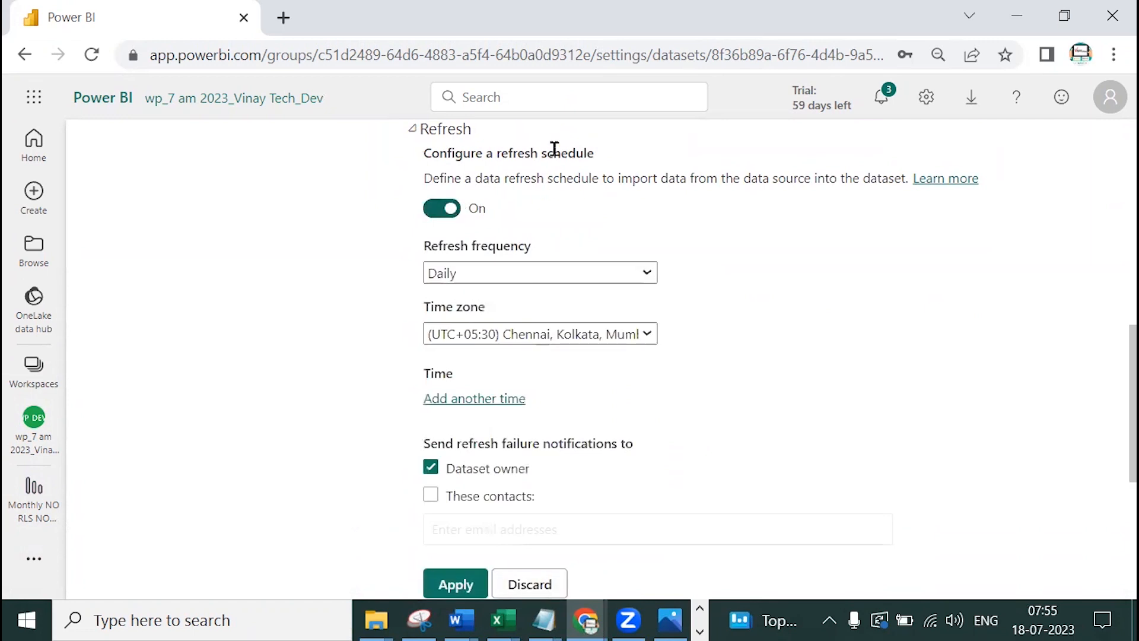
click(544, 275)
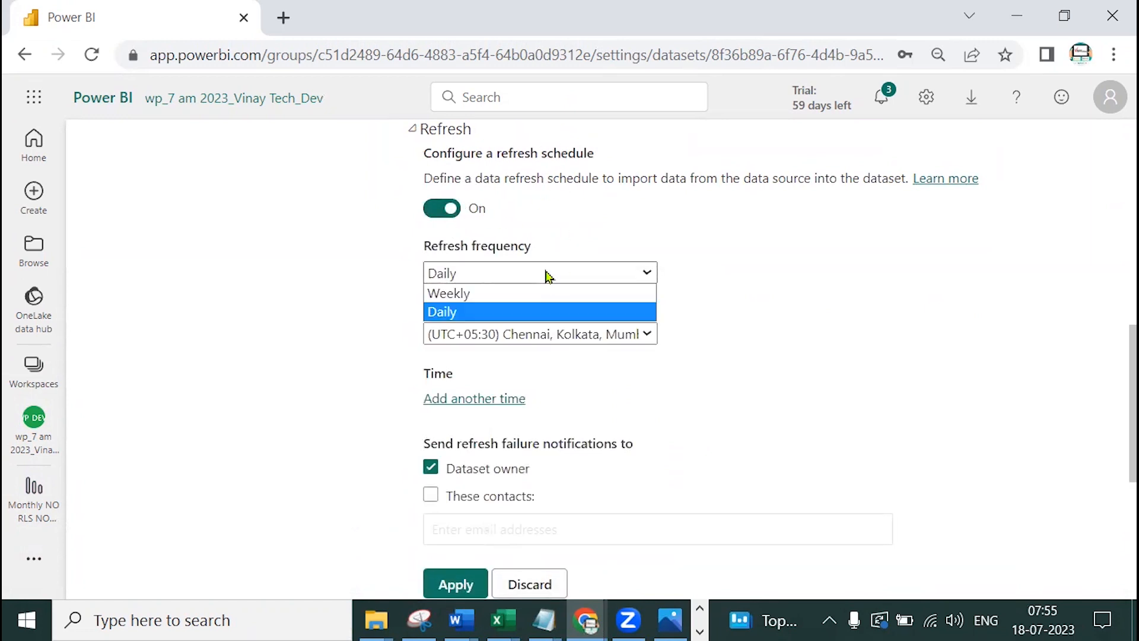
click(537, 313)
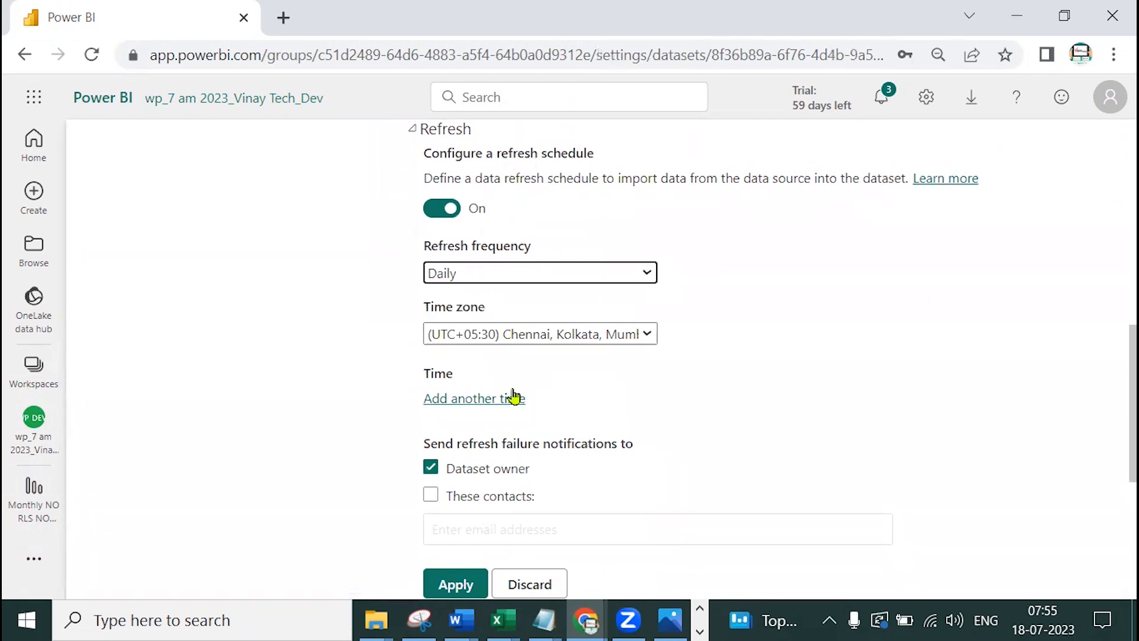
click(592, 339)
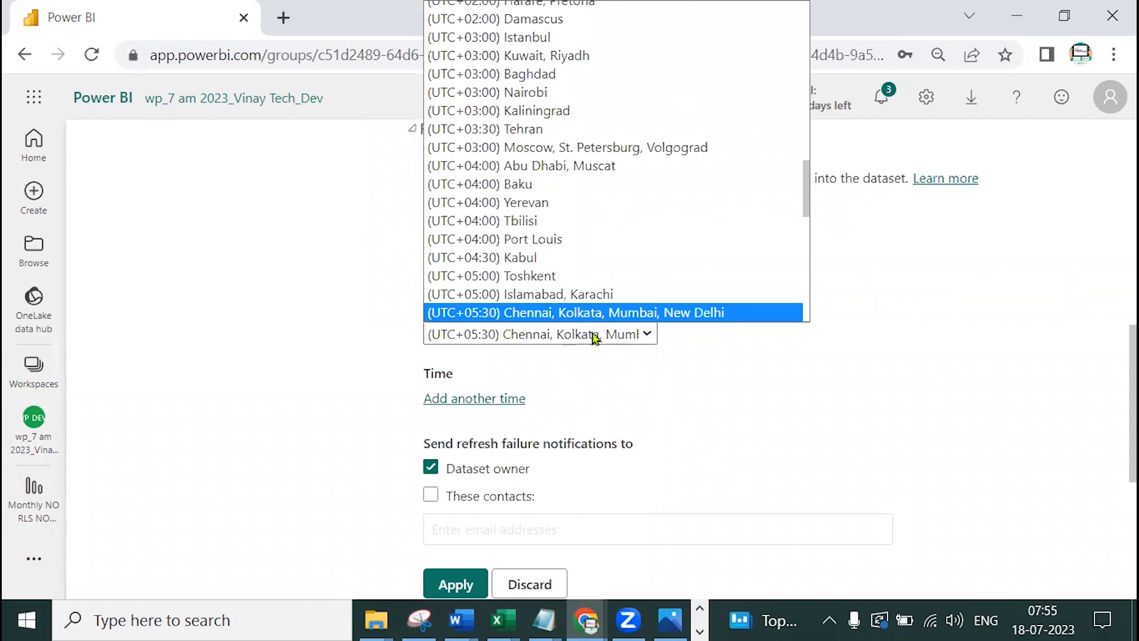
click(596, 337)
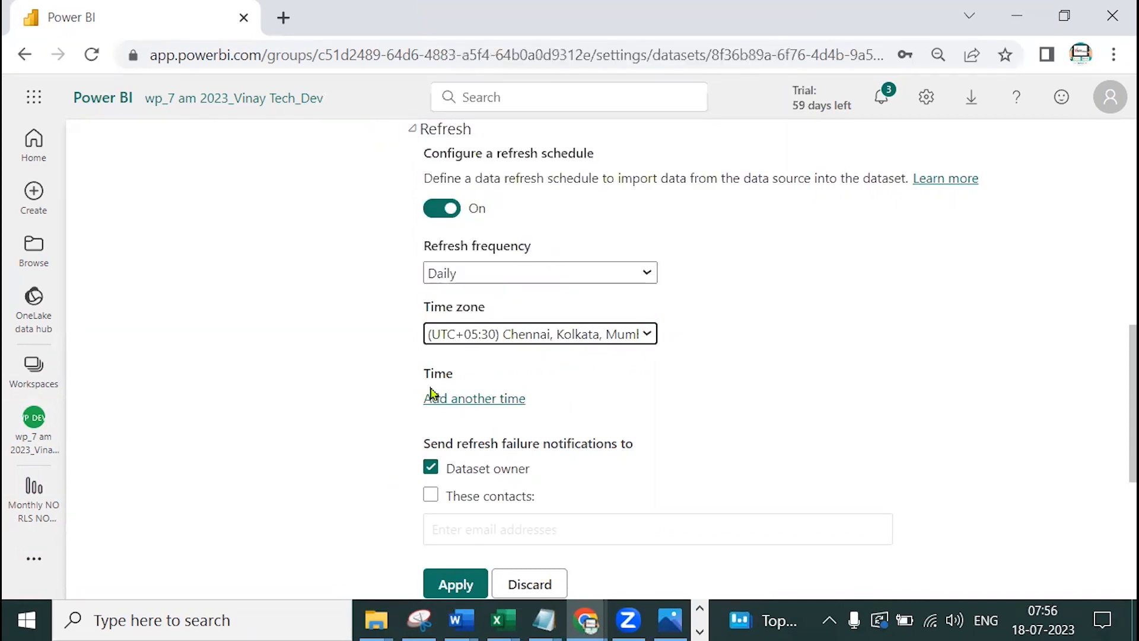
click(472, 400)
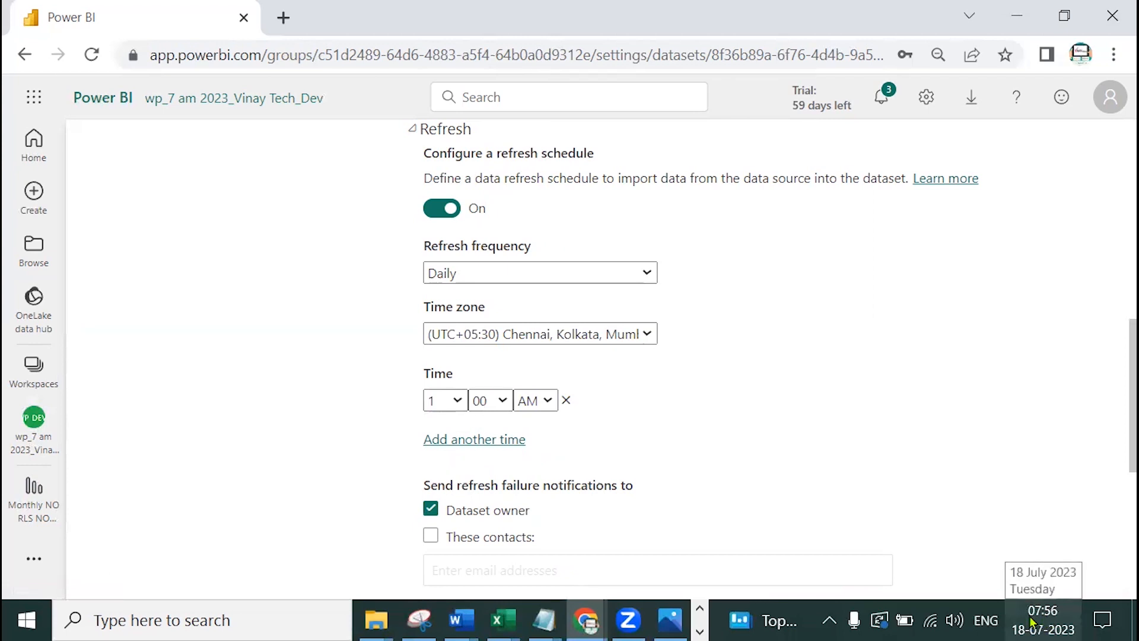
Set the first refresh time to 8:00 AM and add a second at 8:30 AM
click(456, 401)
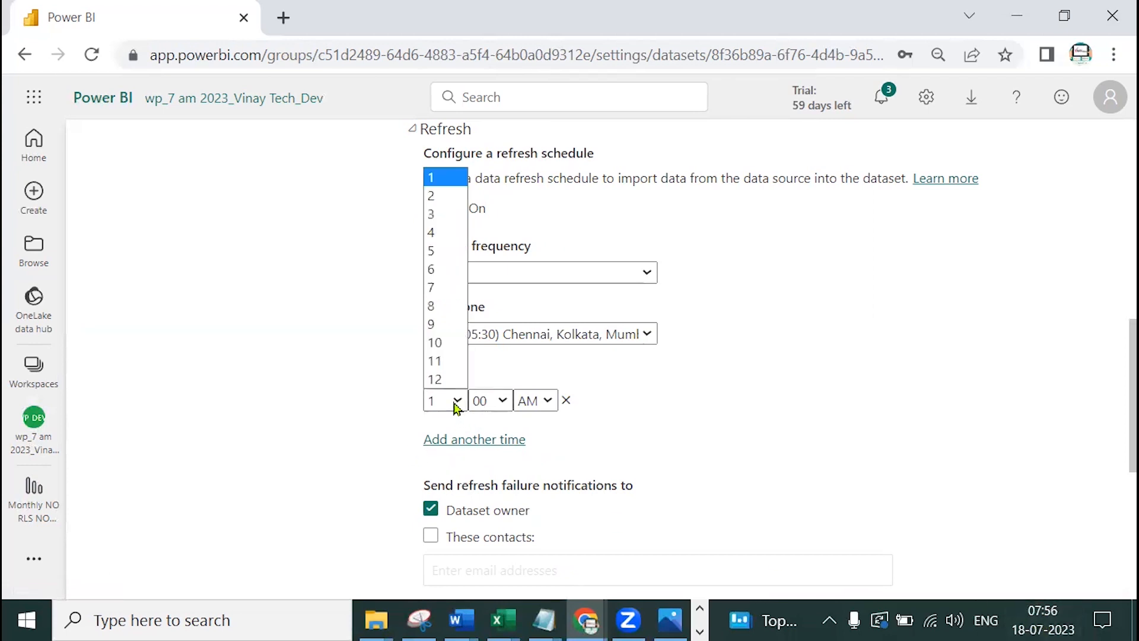
click(436, 305)
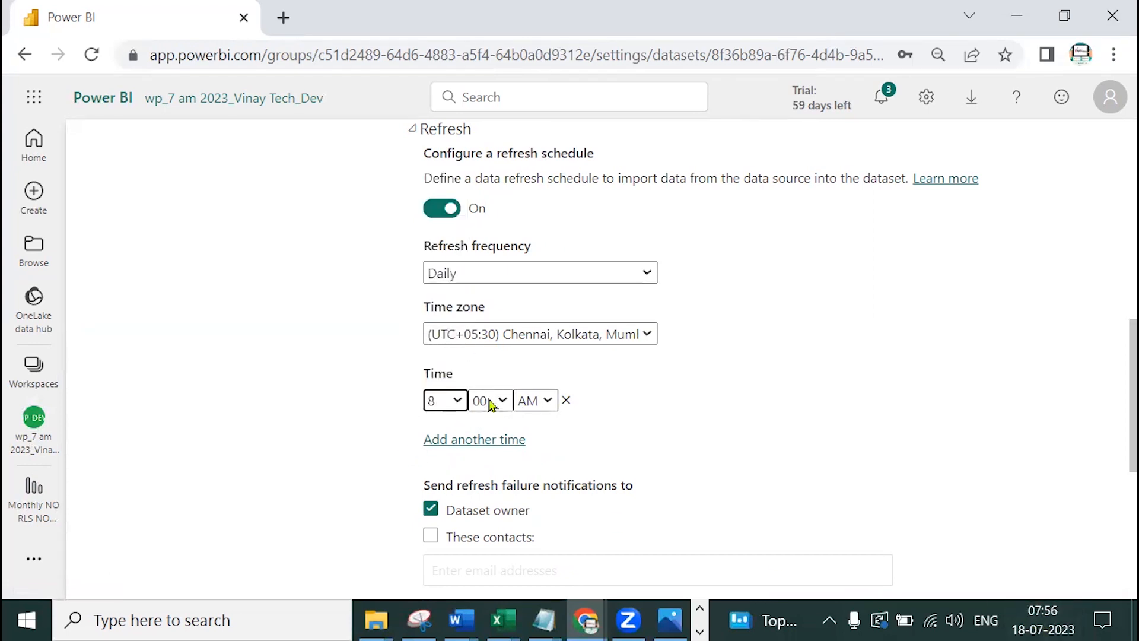
click(497, 440)
click(449, 442)
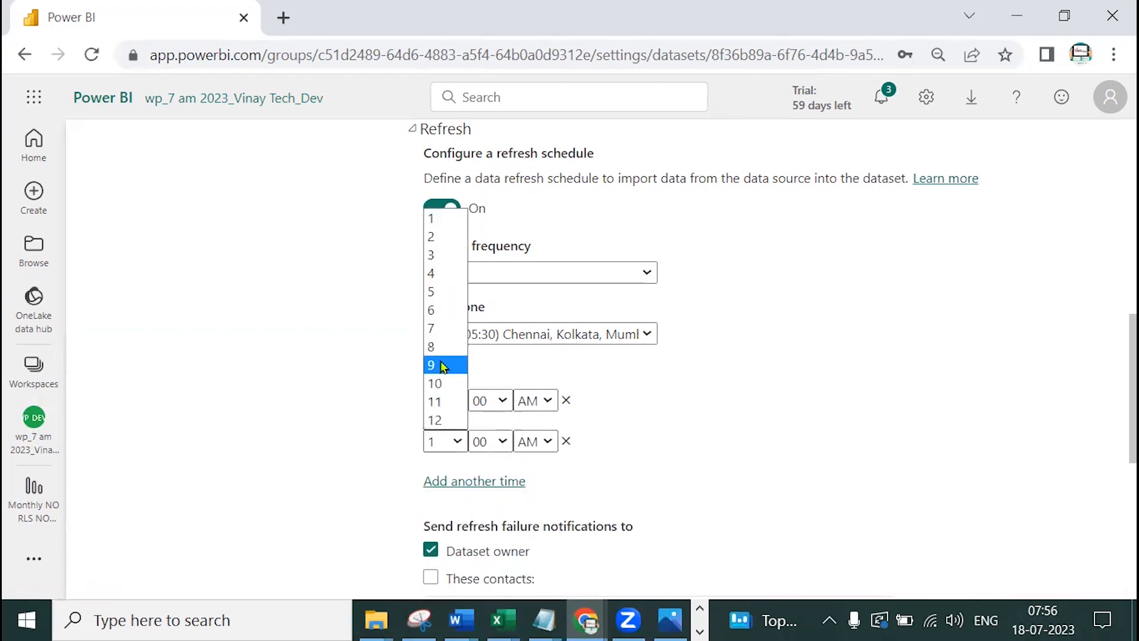
click(455, 352)
click(491, 441)
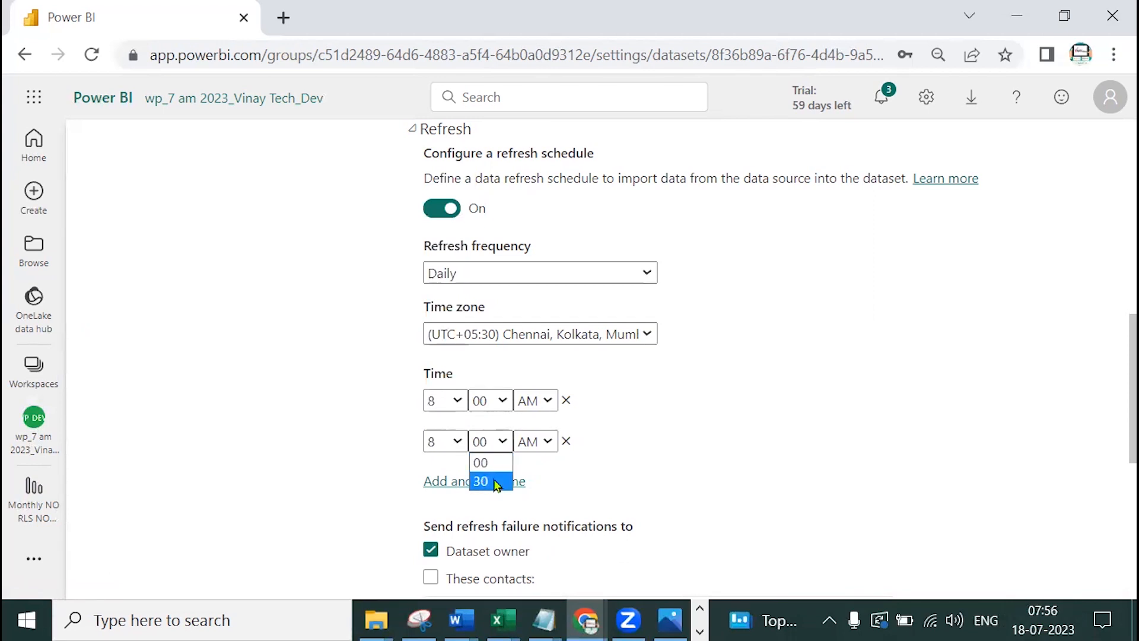
click(497, 483)
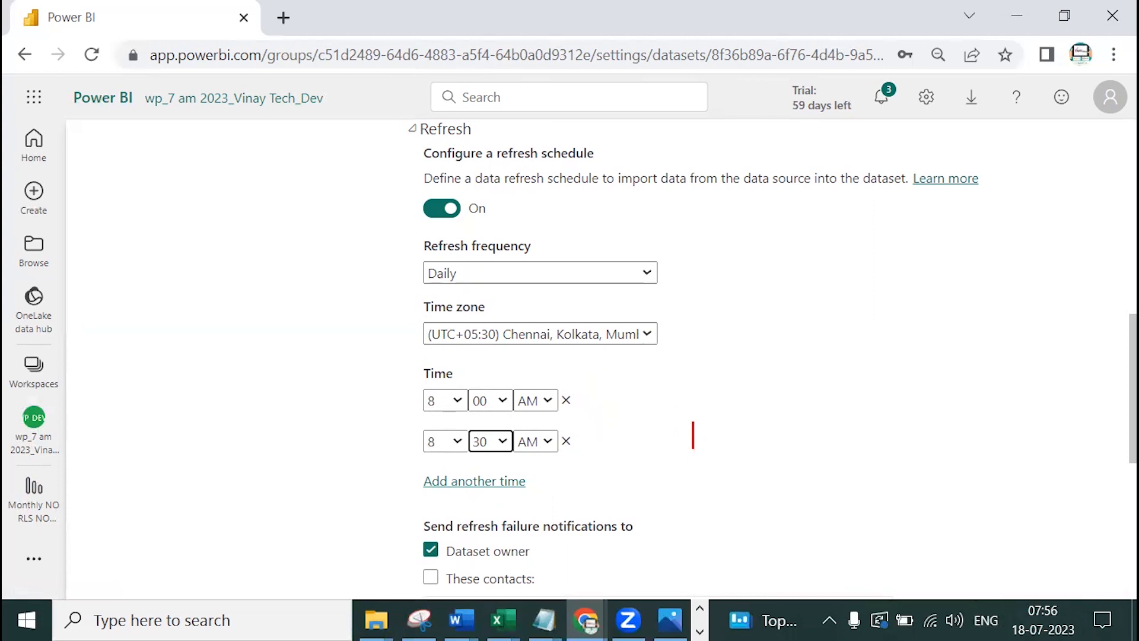
Add a note: '8 times in pro account' and '48 times in premium account', then clear it
click(608, 406)
text(8 times in pro accou)
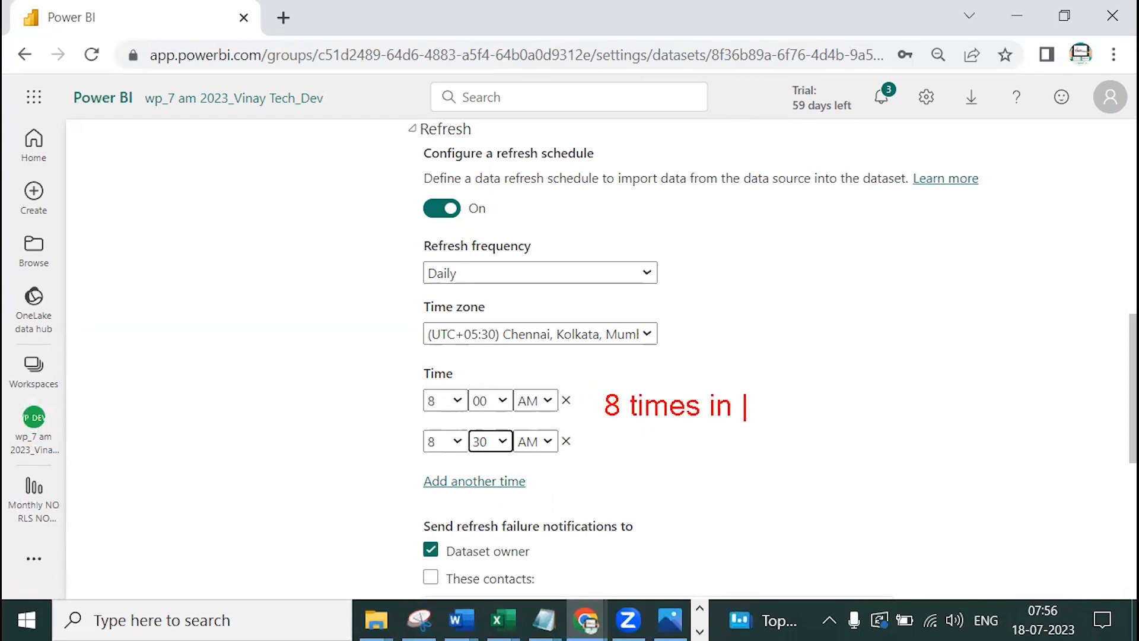
text(nbt)
key(BackSpace)
key(BackSpace)
text(t)
key(Return)
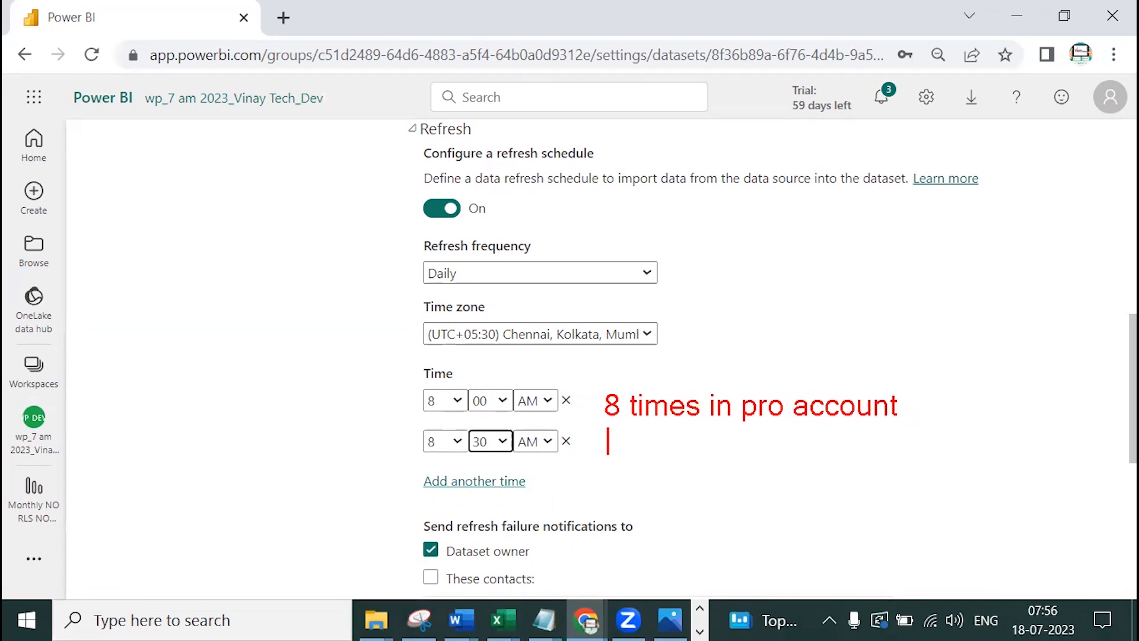
text(48 times in p)
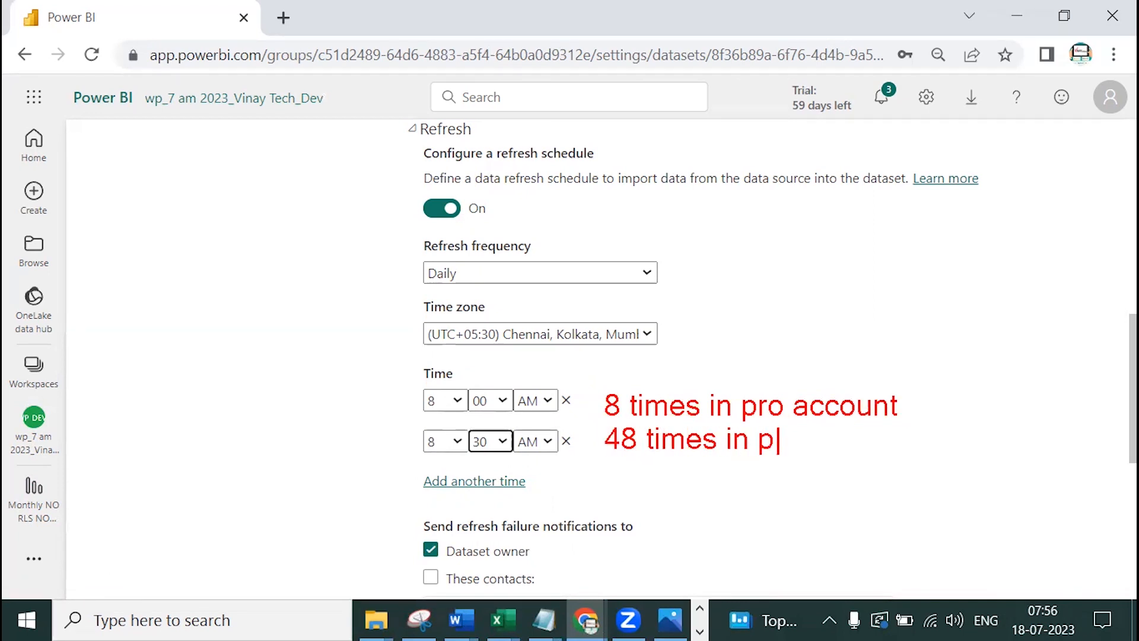
text(remium account)
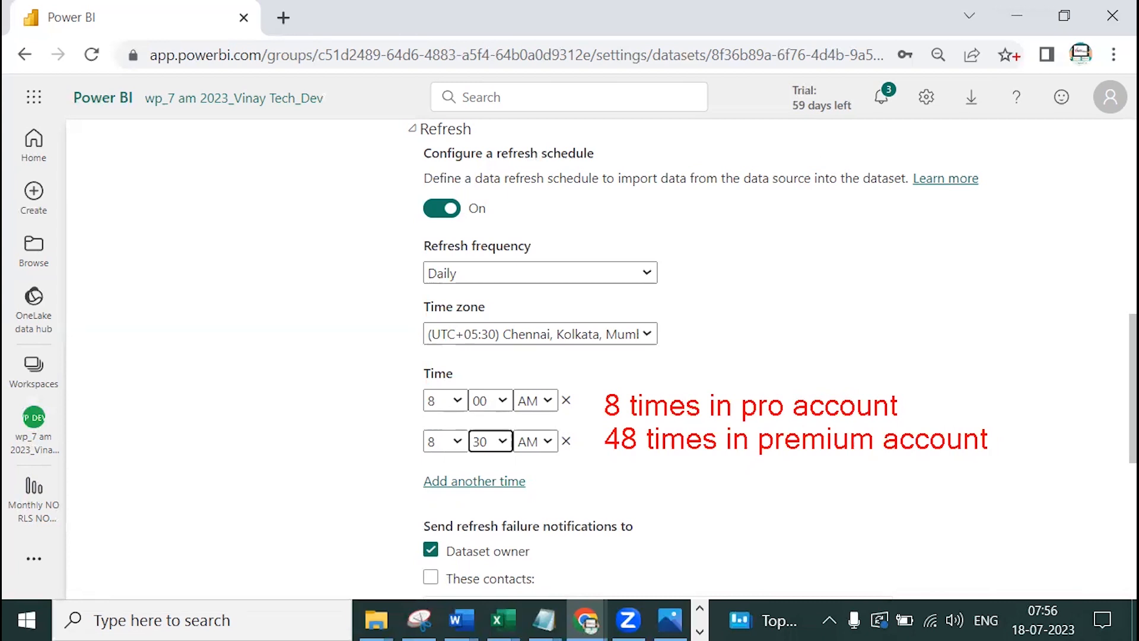
key(Escape)
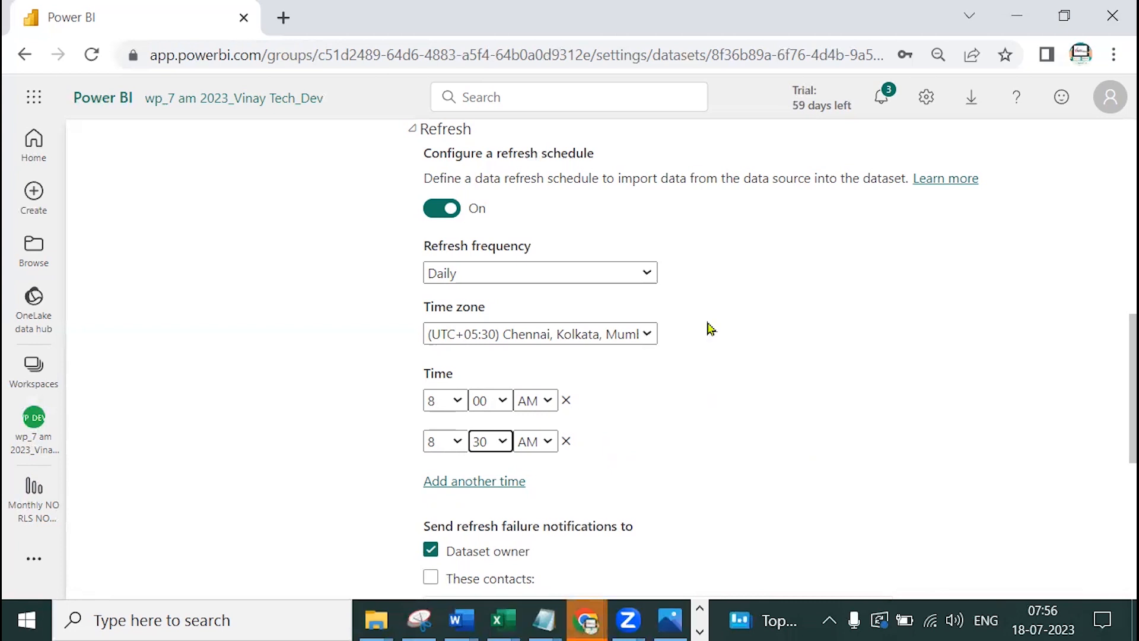
scroll(717, 354, down, 2)
Turn off dataset owner failure emails, drop the 8:30 AM slot, and apply the 8:00 AM-only daily schedule
scroll(612, 391, up, 2)
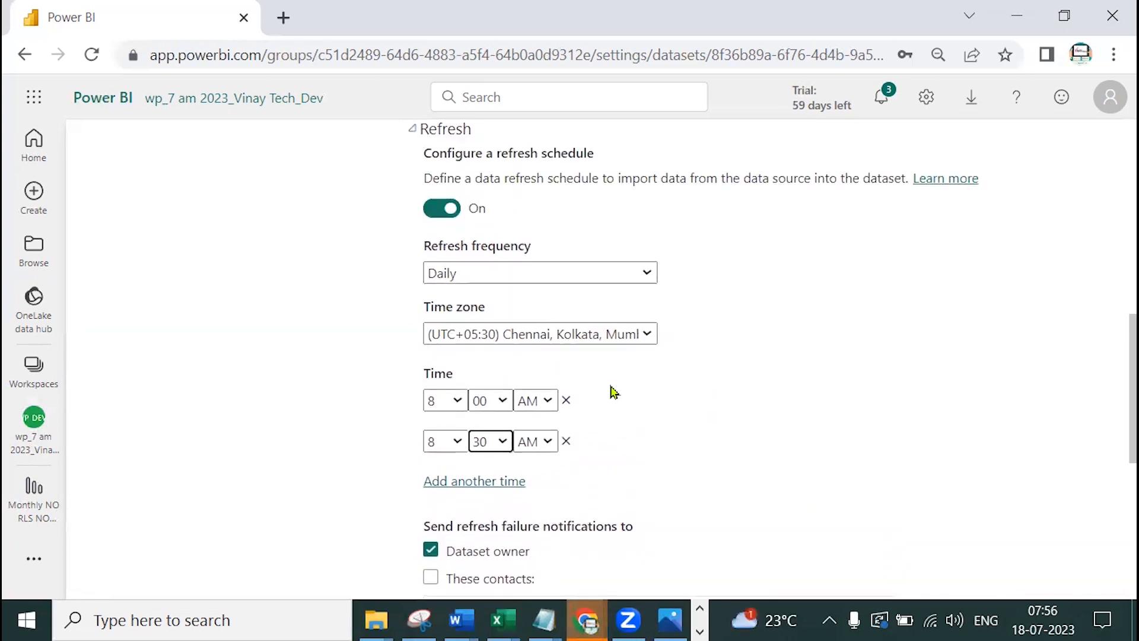
scroll(554, 537, down, 2)
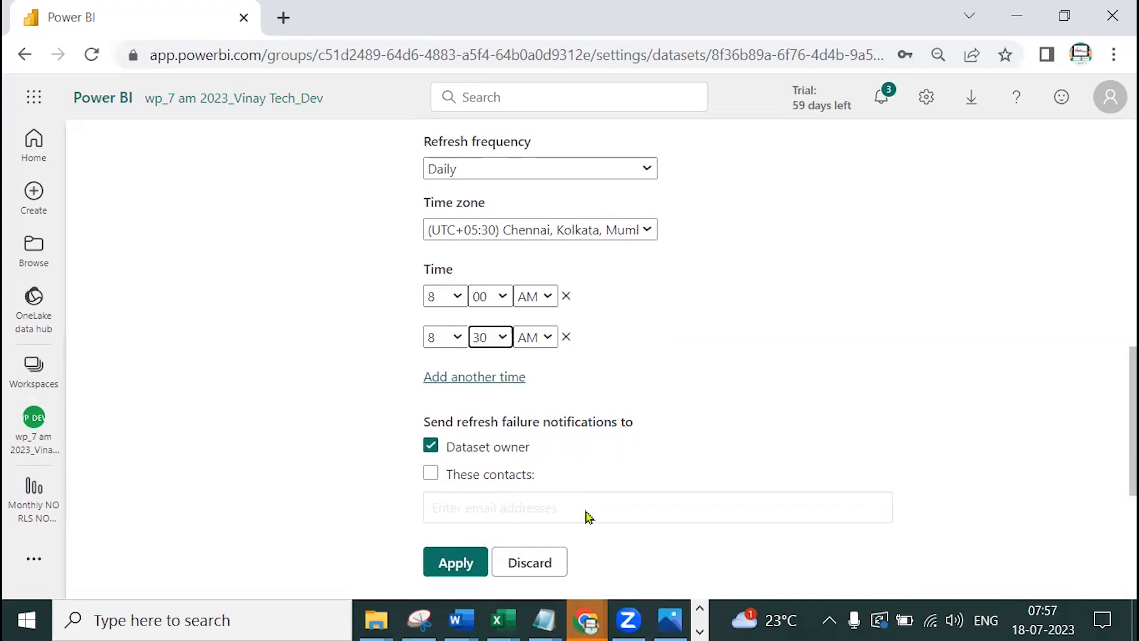
click(431, 446)
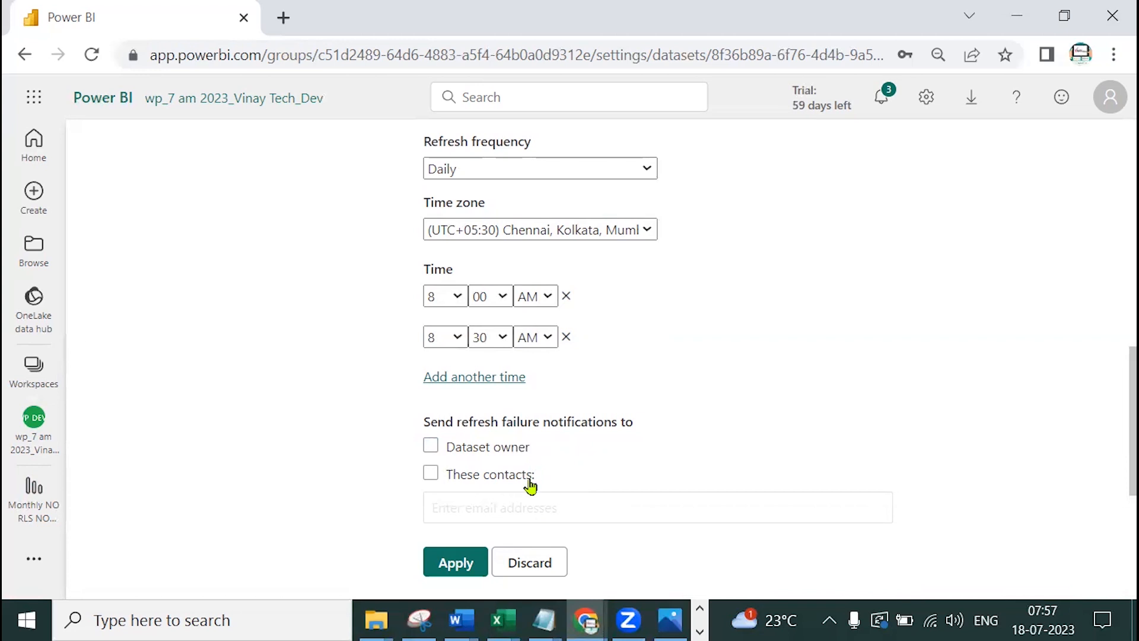
scroll(612, 463, up, 2)
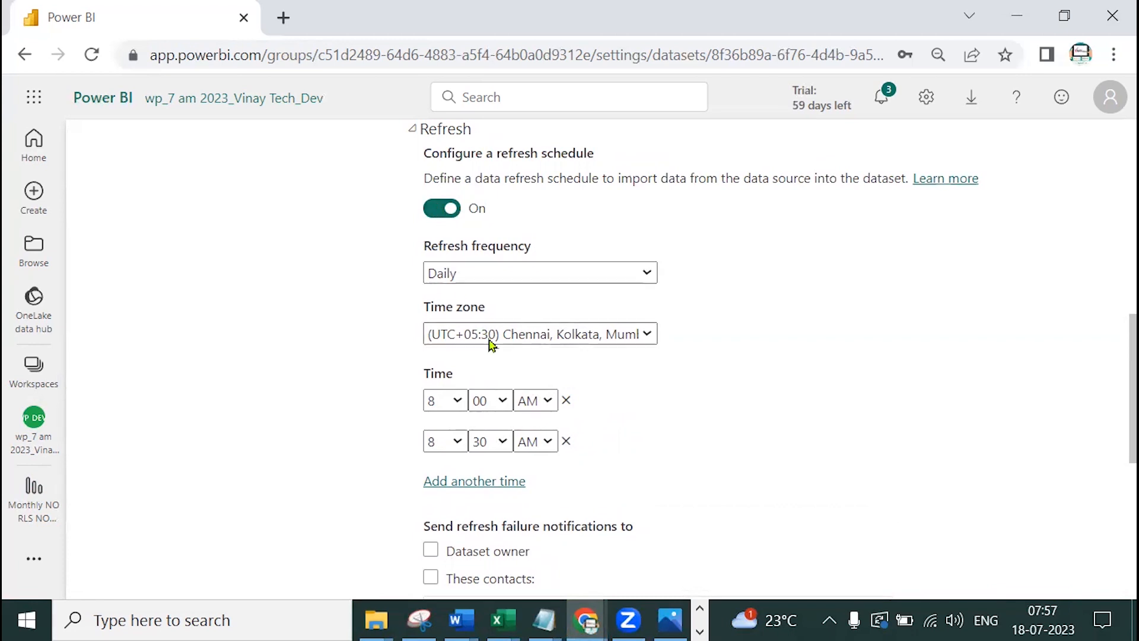
click(566, 442)
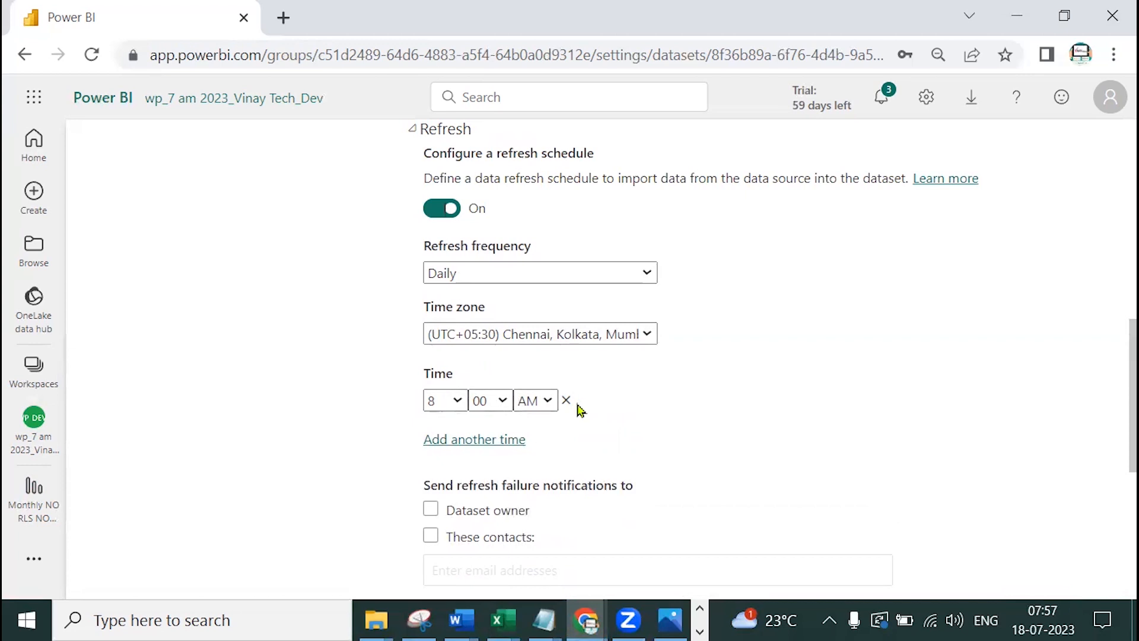
scroll(579, 409, down, 2)
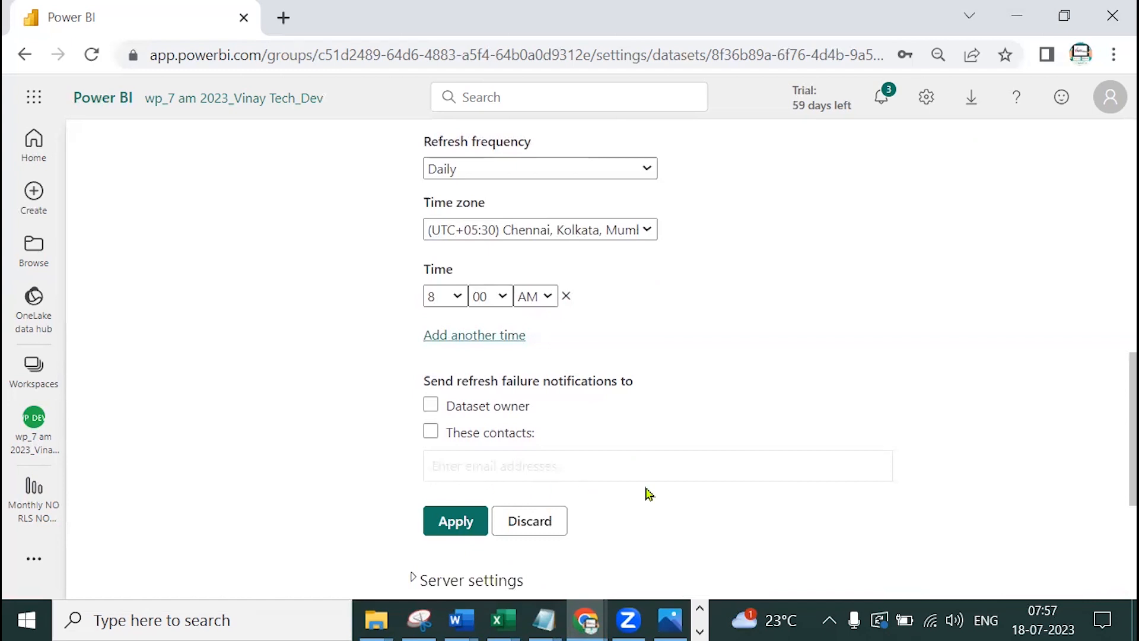
click(444, 531)
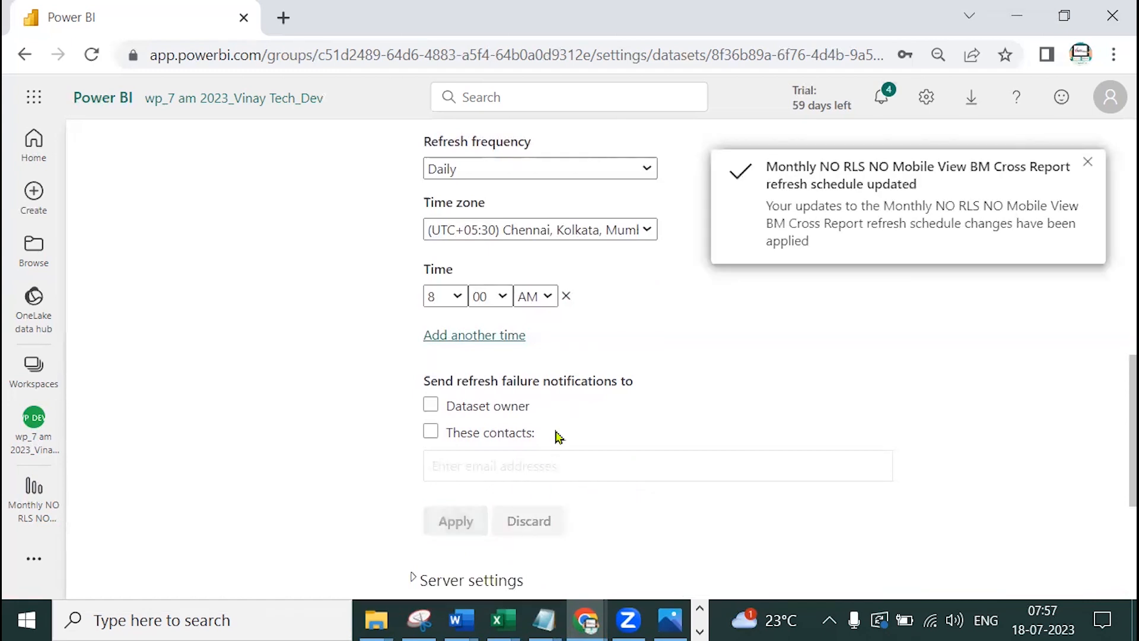
click(1089, 167)
scroll(1008, 332, up, 2)
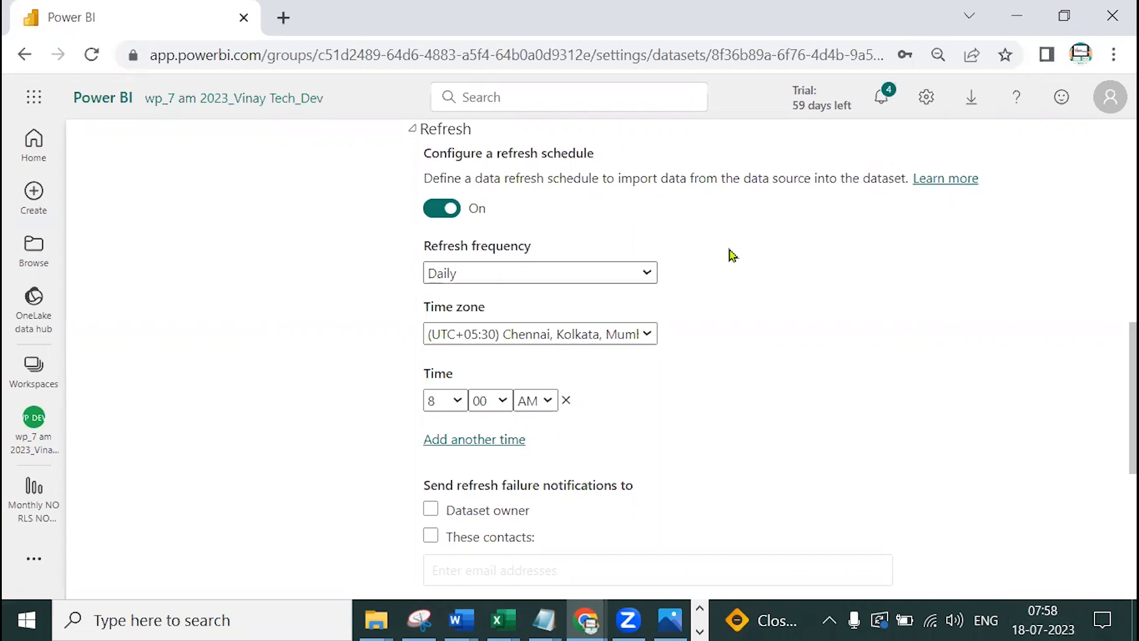
Confirm the next refresh reads 7/18/2023 8:00 AM, then bring up Gateway_4.png in Photos
scroll(731, 254, up, 3)
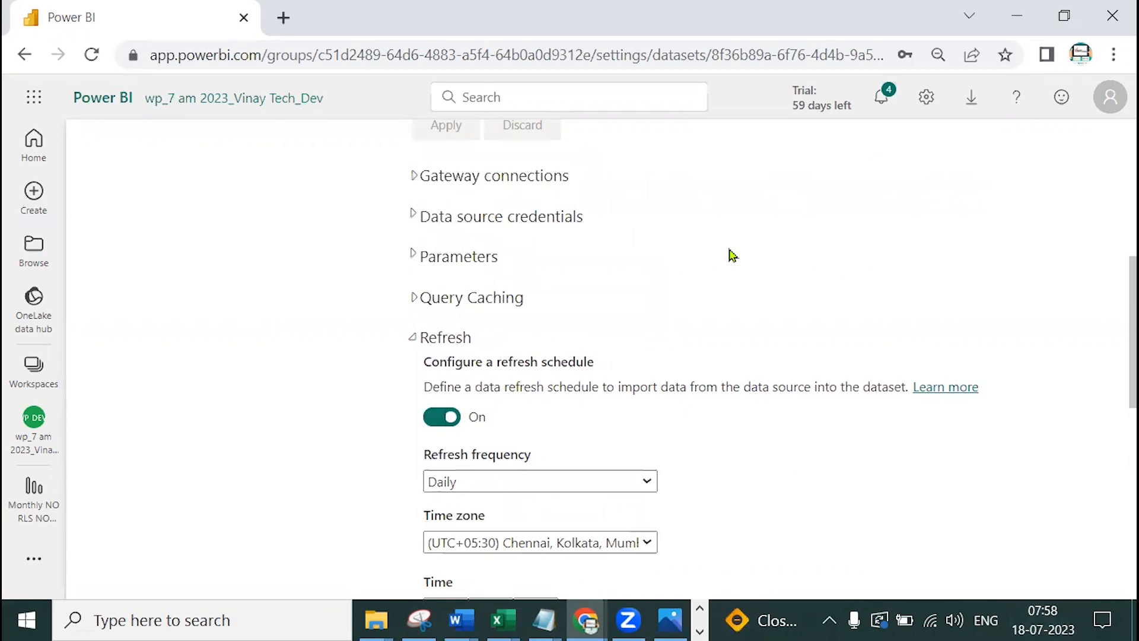
scroll(730, 255, up, 3)
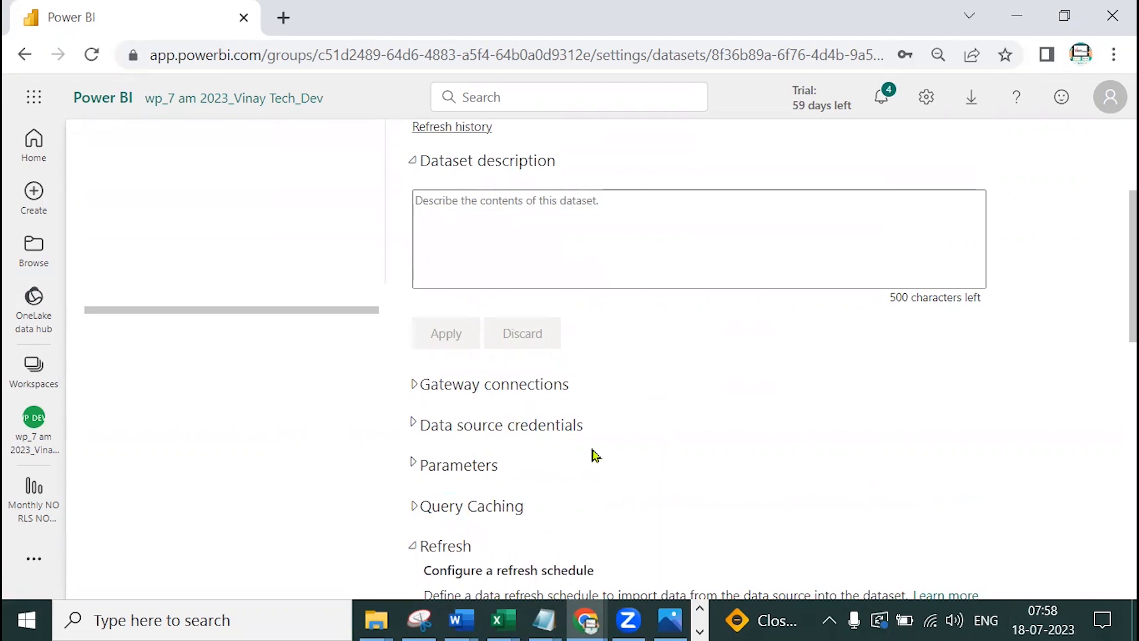
scroll(795, 455, up, 3)
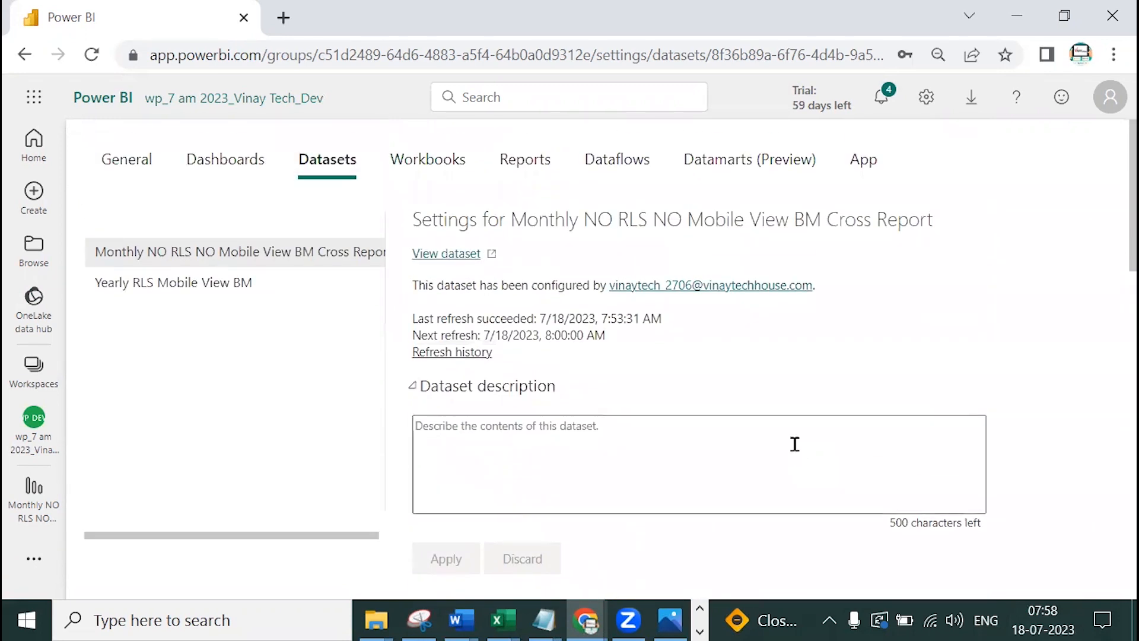
click(669, 620)
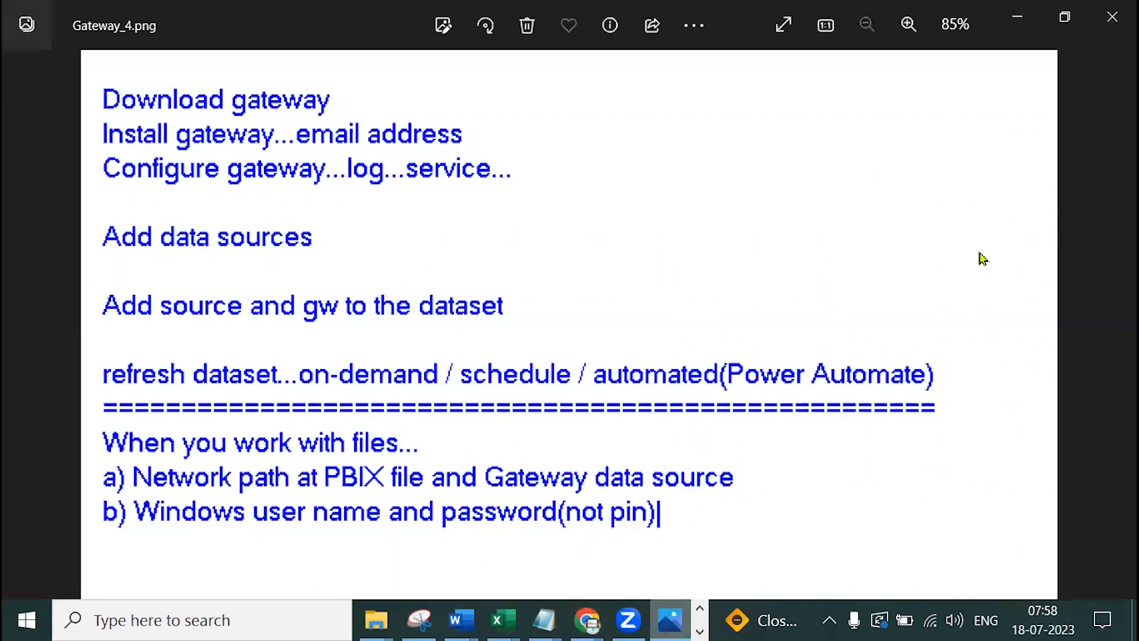
Show Gateway_Issues.jpeg full screen, circling File Source and underlining Network path in red
click(1116, 325)
click(1116, 325)
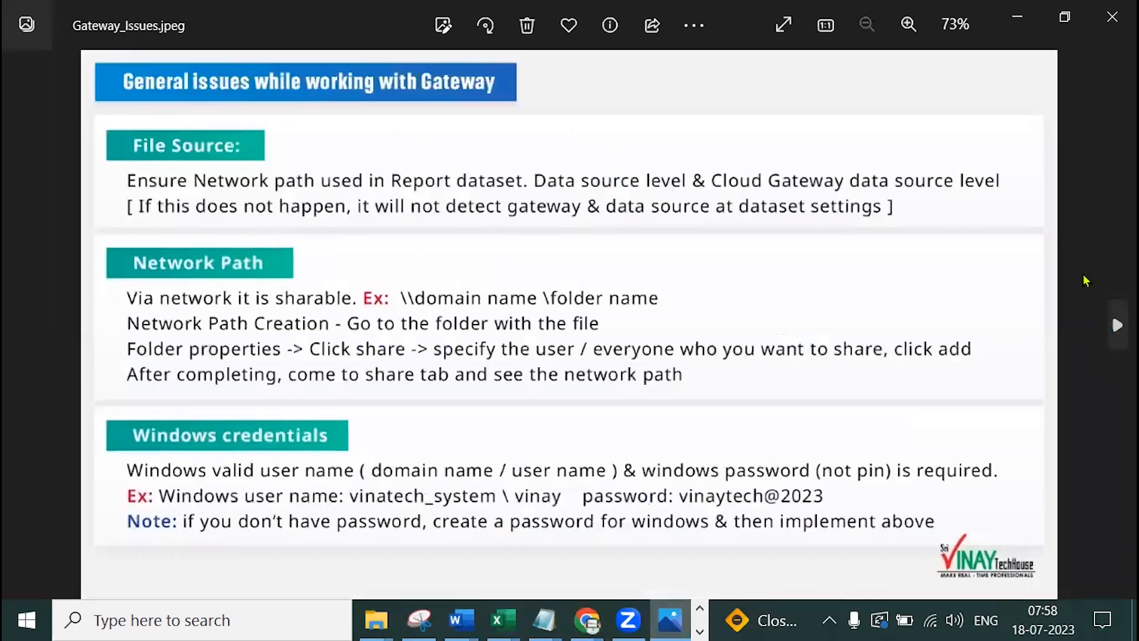
click(783, 25)
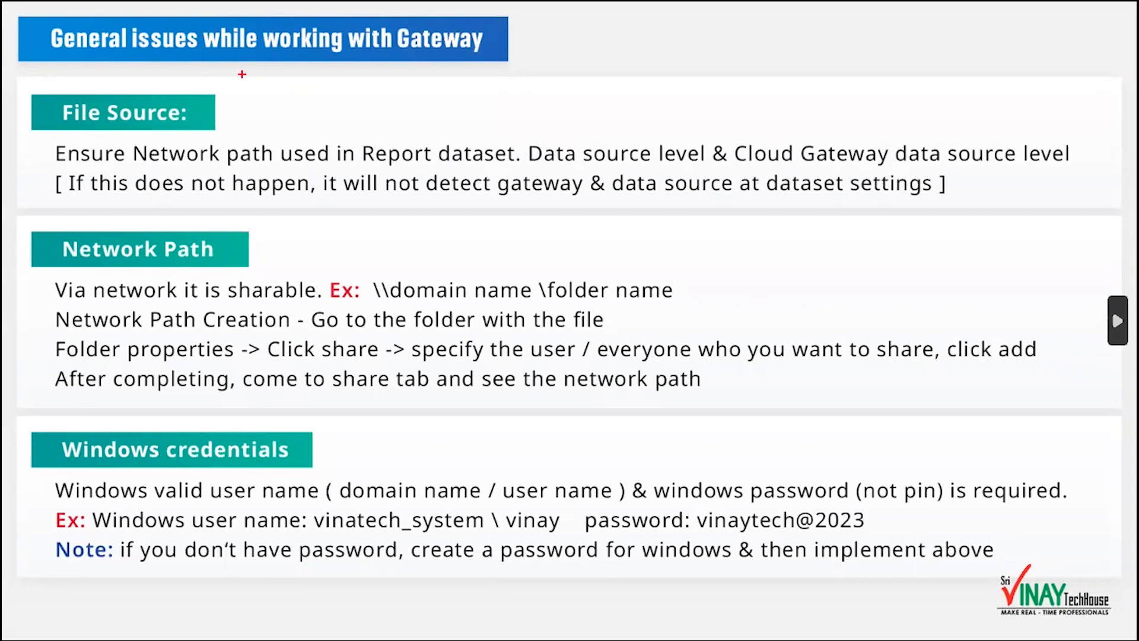
mouse_move(218, 98)
mouse_down()
mouse_move(78, 81)
mouse_move(57, 126)
mouse_move(207, 114)
mouse_move(211, 94)
mouse_up()
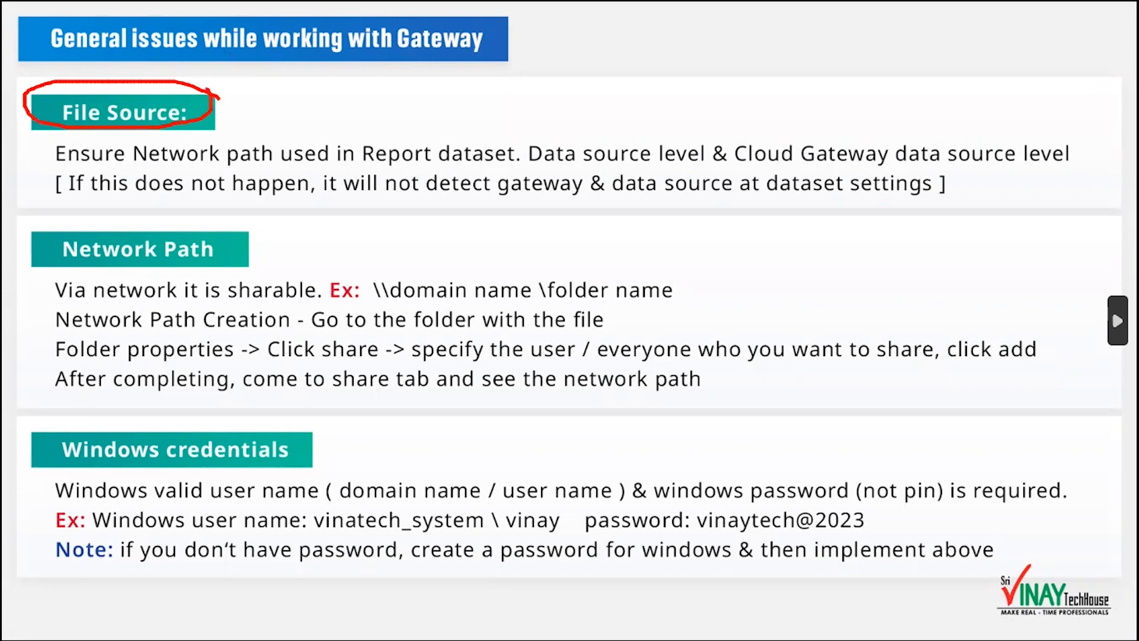
drag(121, 168, 308, 168)
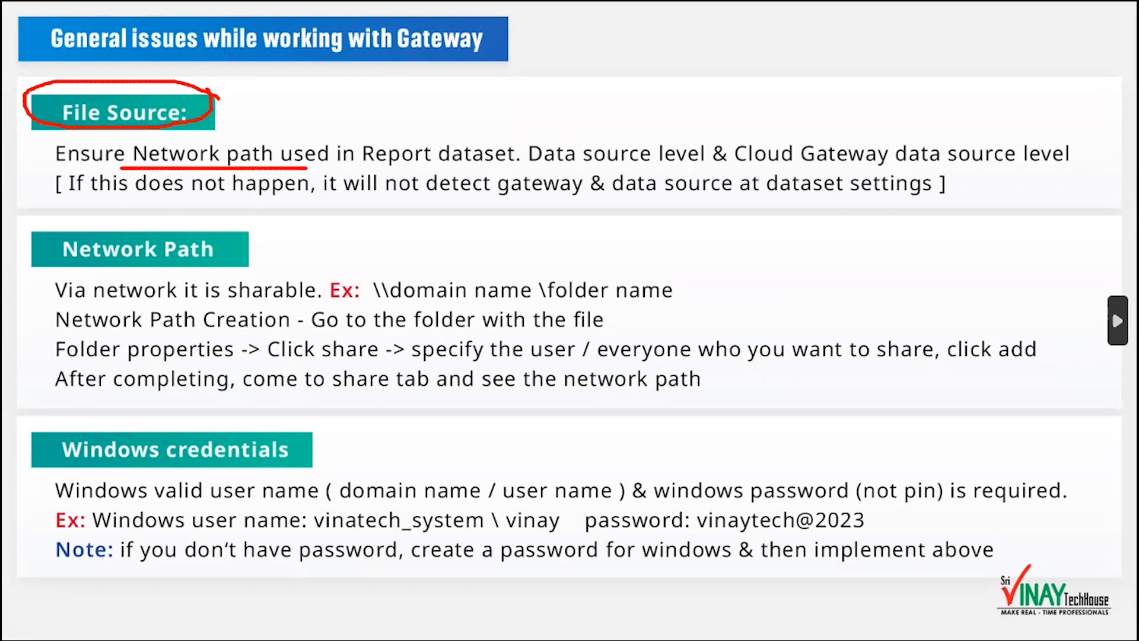